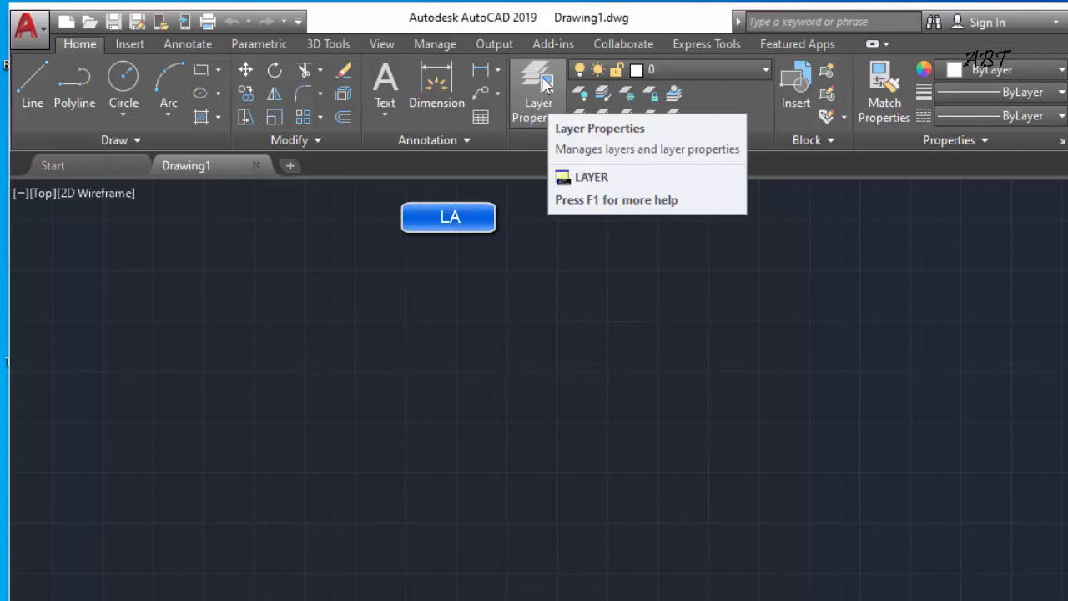
Step: Open the layer properties manager and add a new layer named daire
click(541, 90)
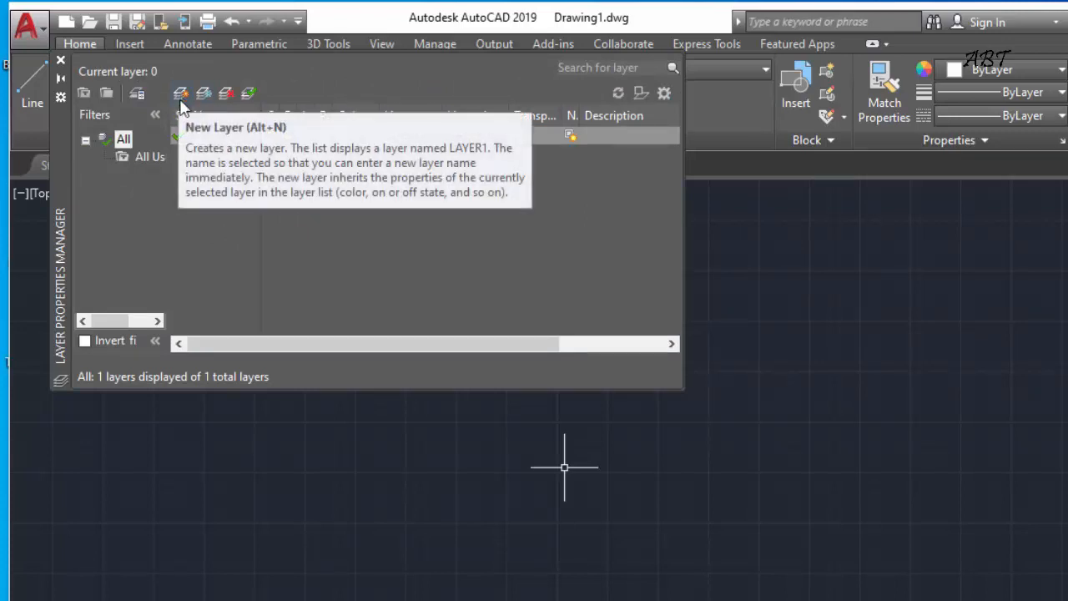
double_click(199, 135)
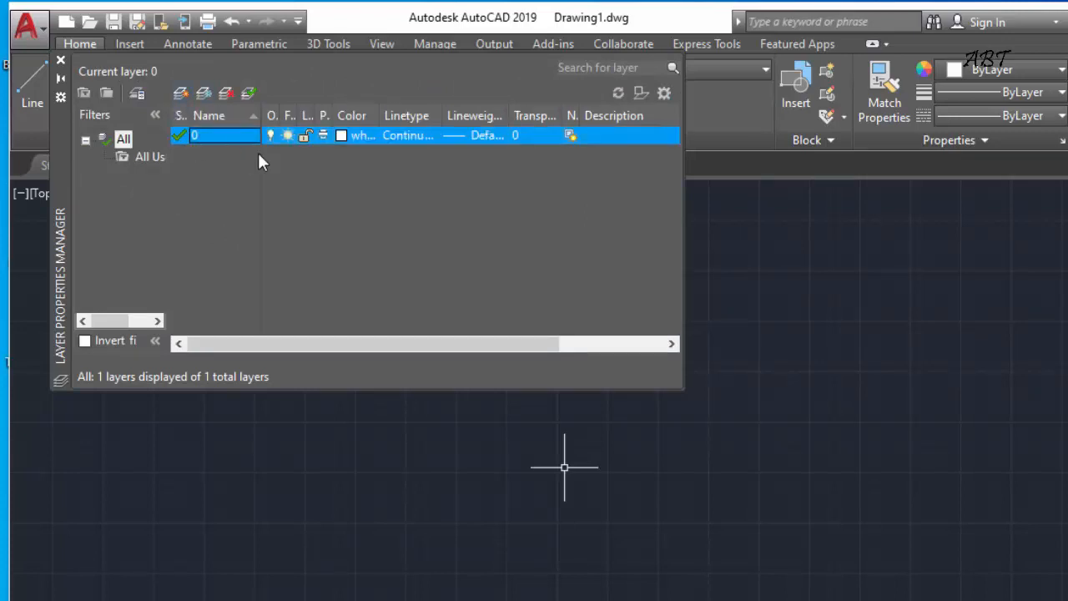
key(Return)
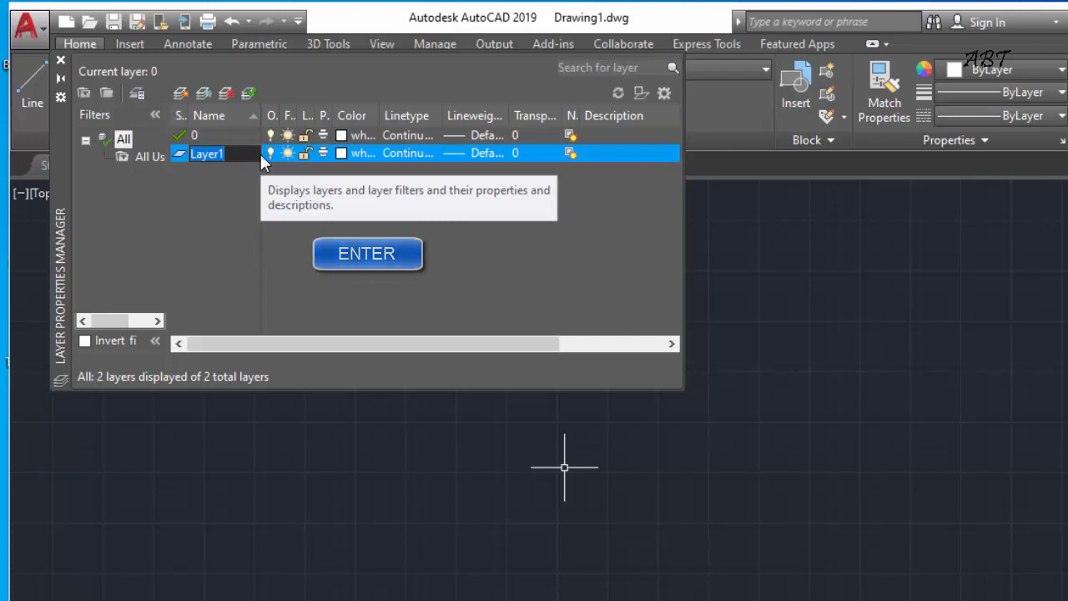
text(daire)
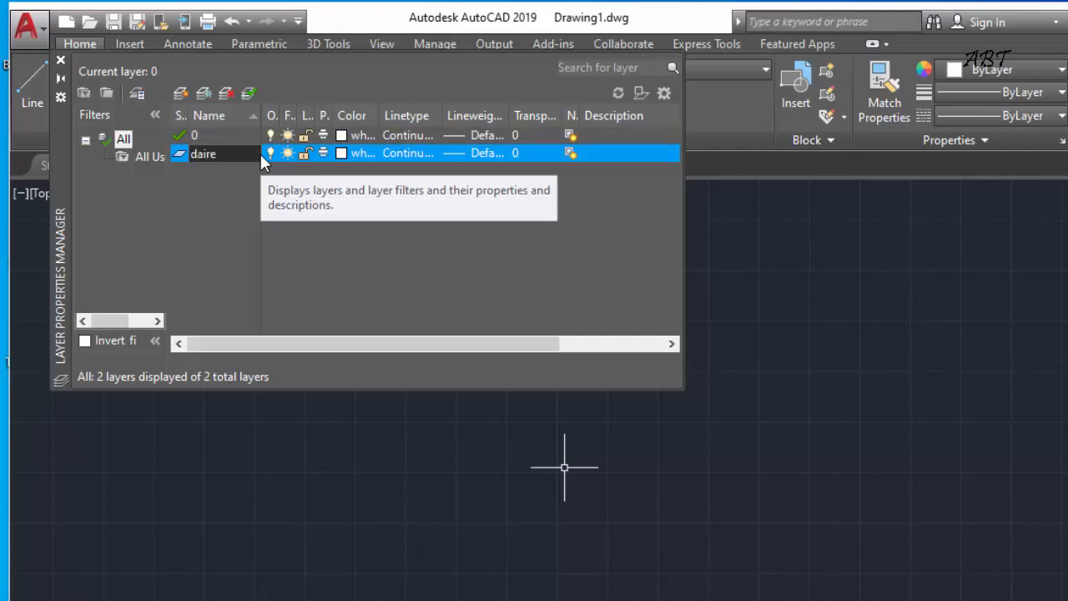
key(Return)
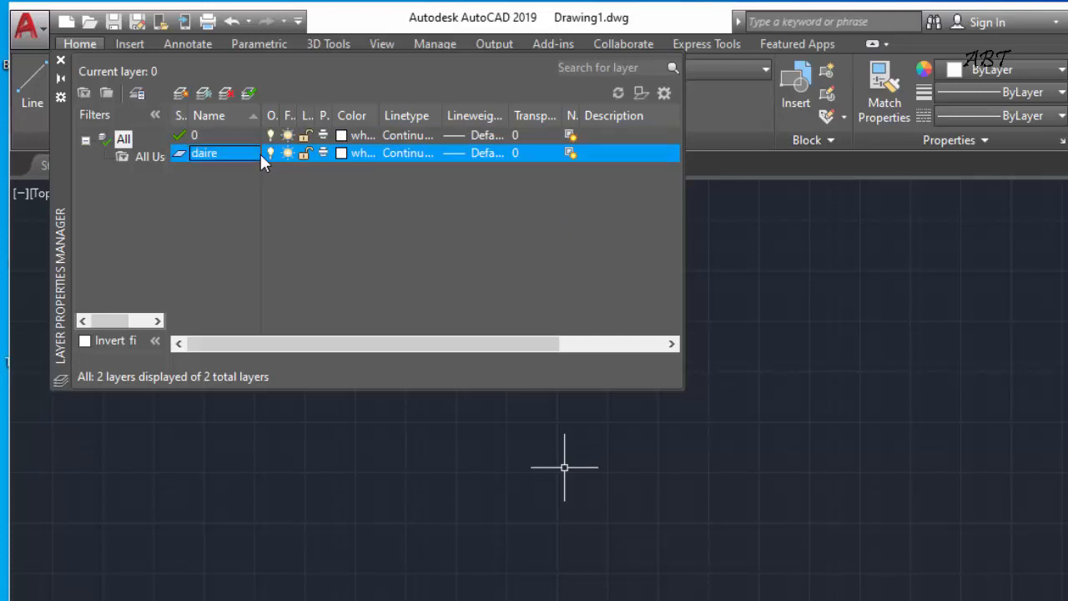
Step: Add two more layers named dikdörtgen and yay
key(Return)
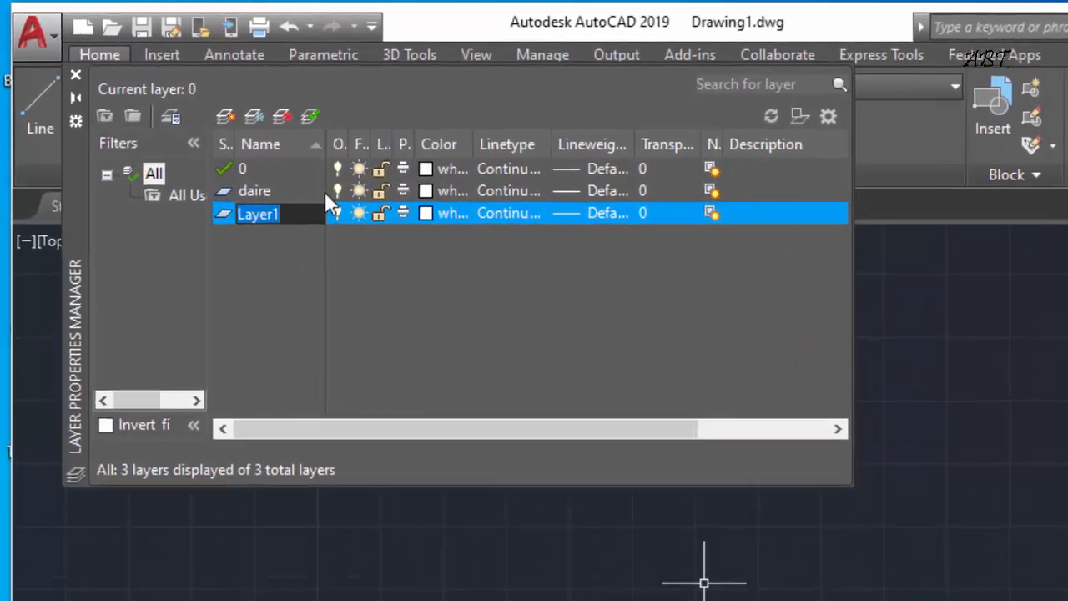
text(dikdört)
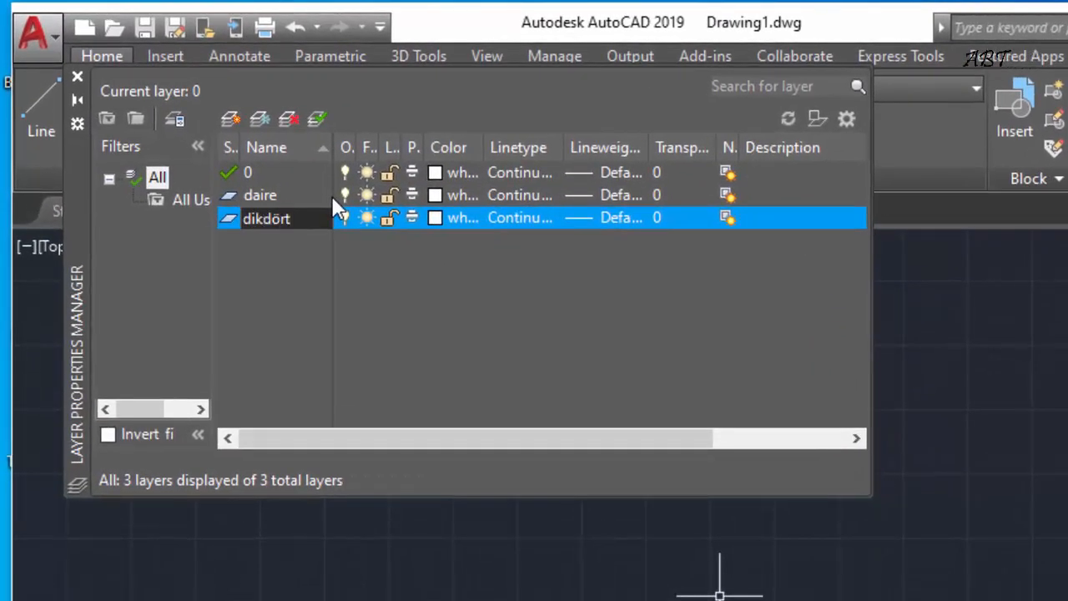
text(gen)
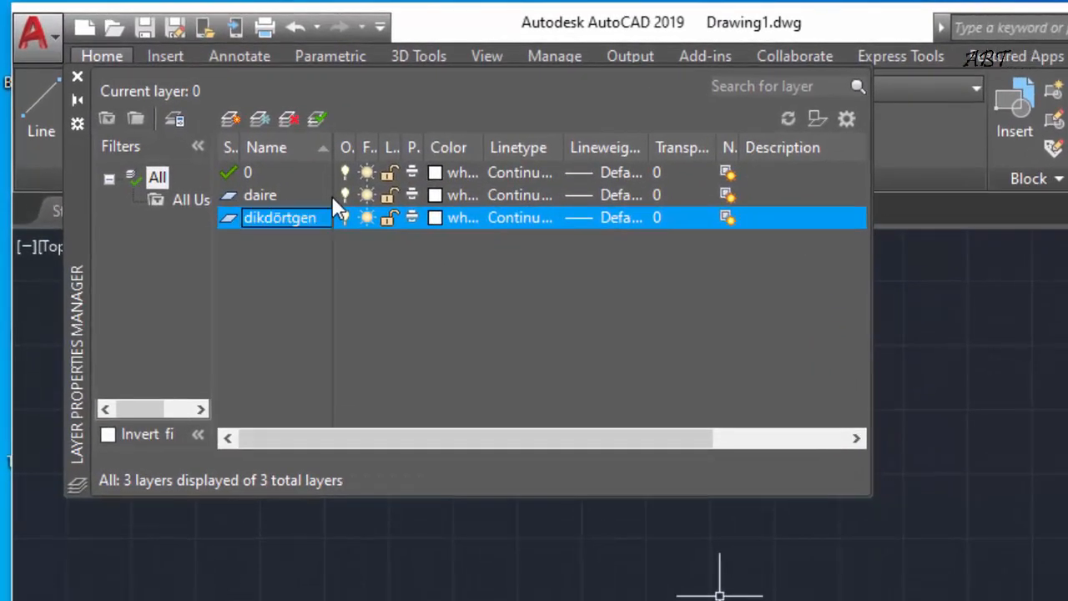
key(Return)
text(yay)
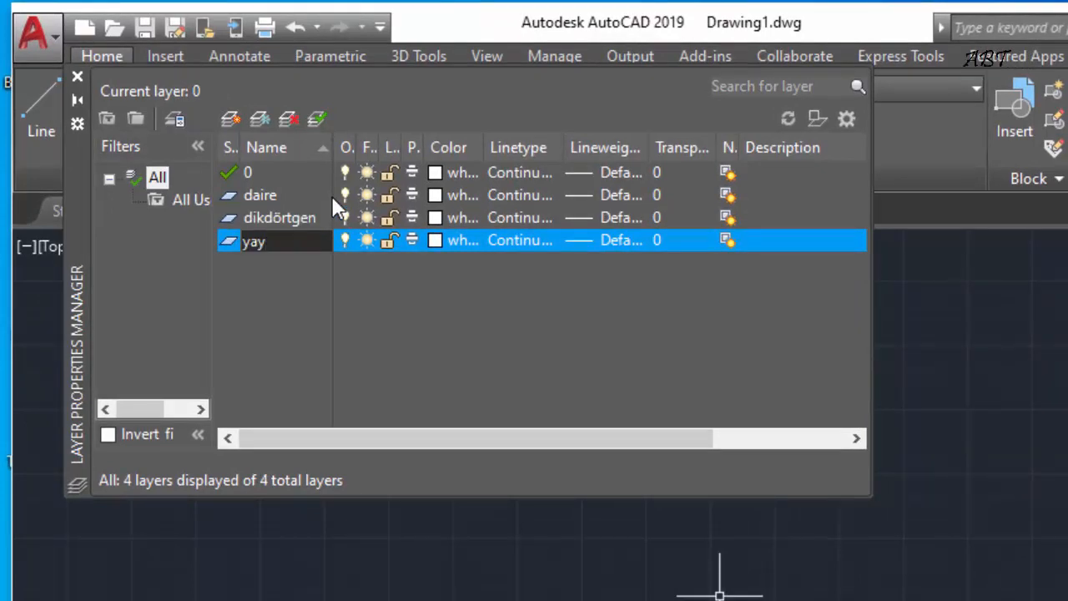
key(Return)
Step: Add a new layer named çizgi
key(Return)
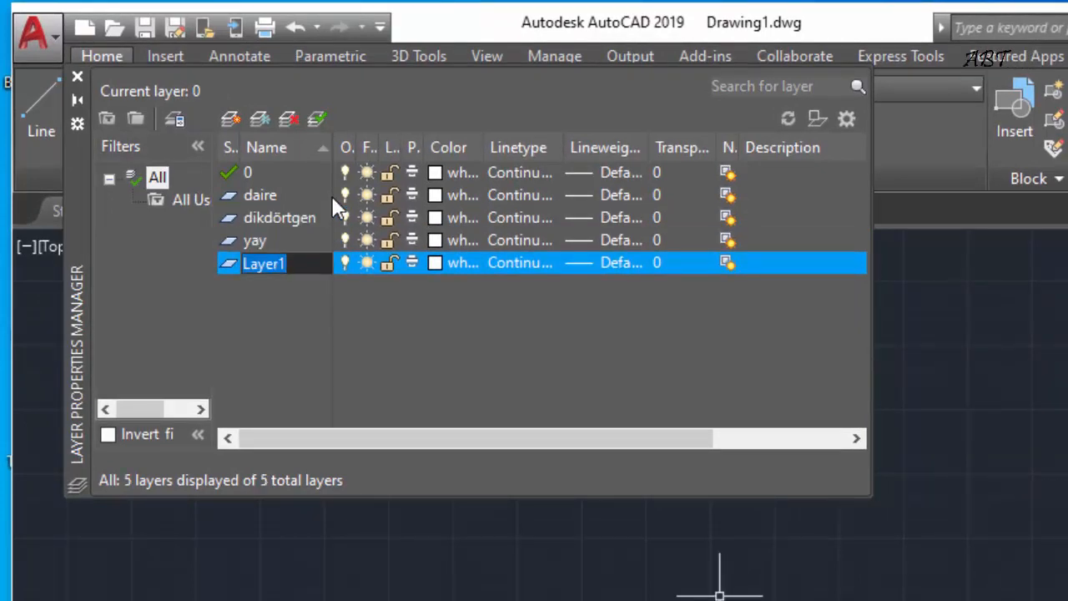
key(BackSpace)
text(çizgi)
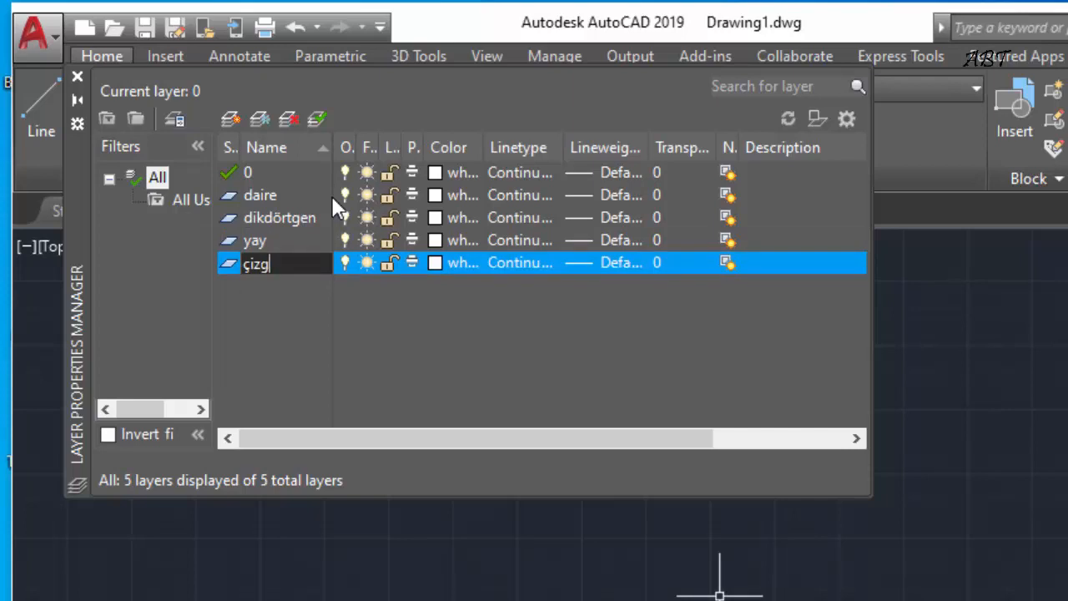
key(Return)
Step: Add one more layer and name it çokgen
key(Return)
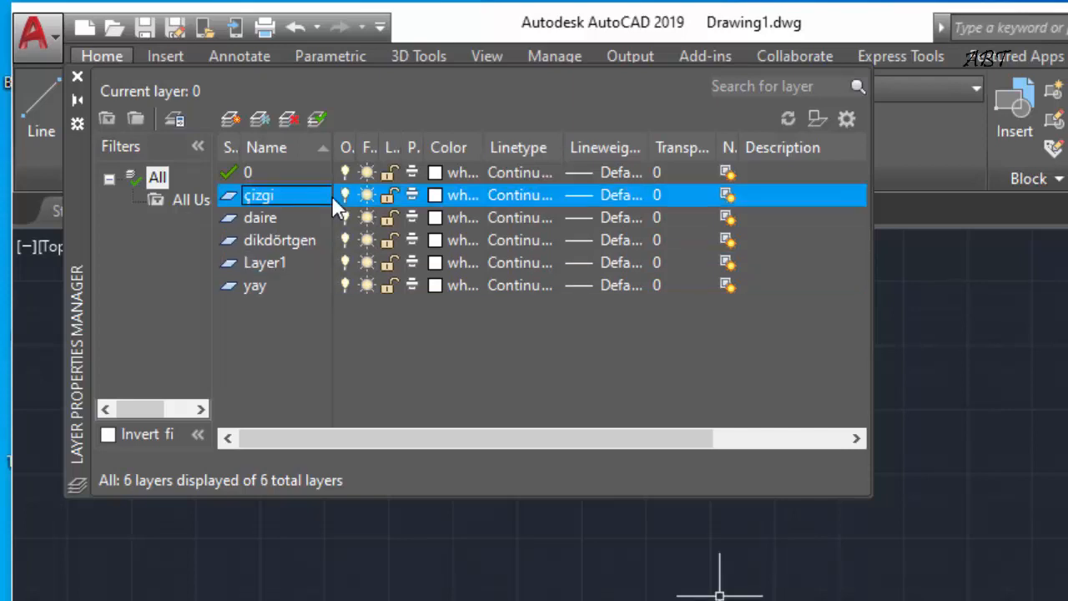
click(301, 253)
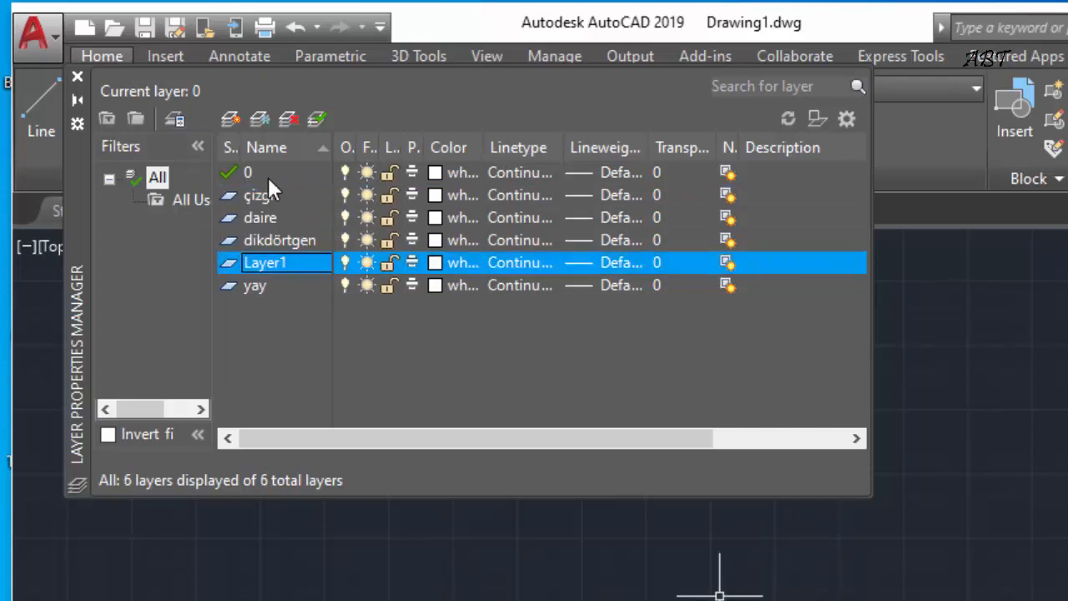
click(290, 259)
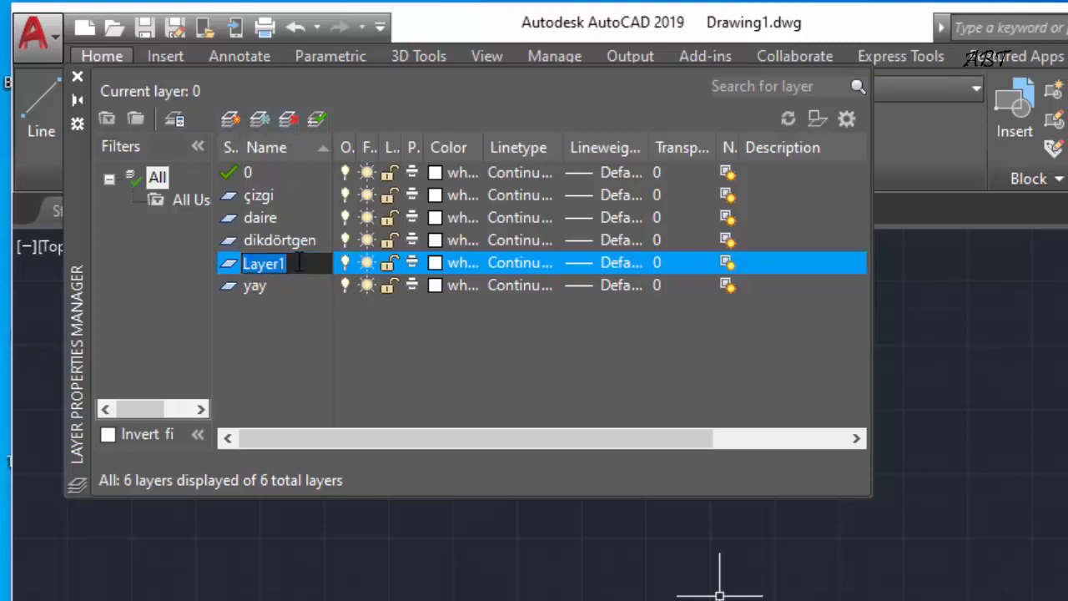
text(çokgen)
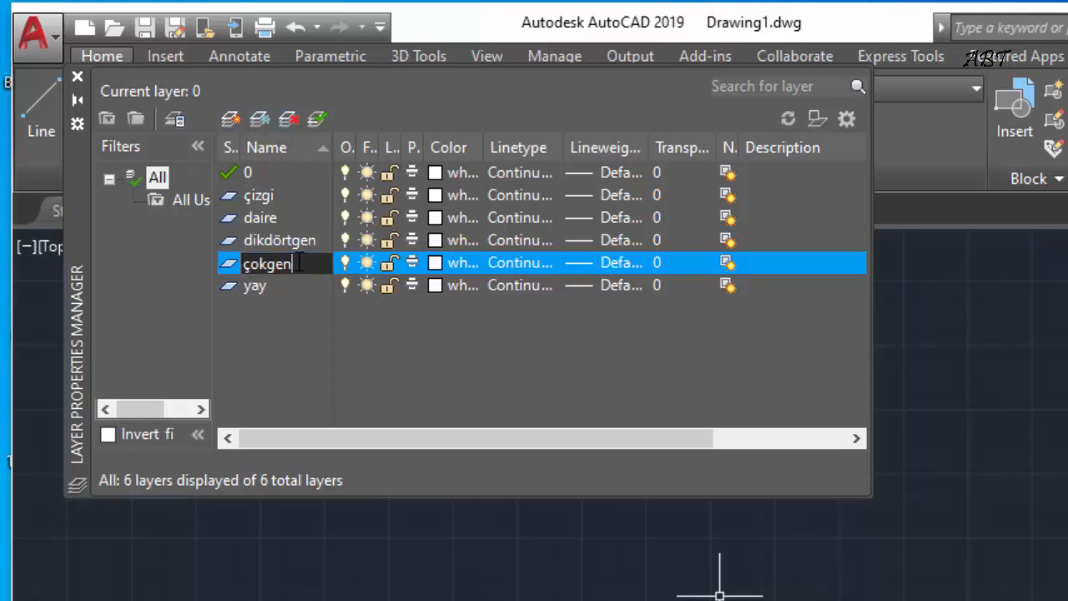
key(Return)
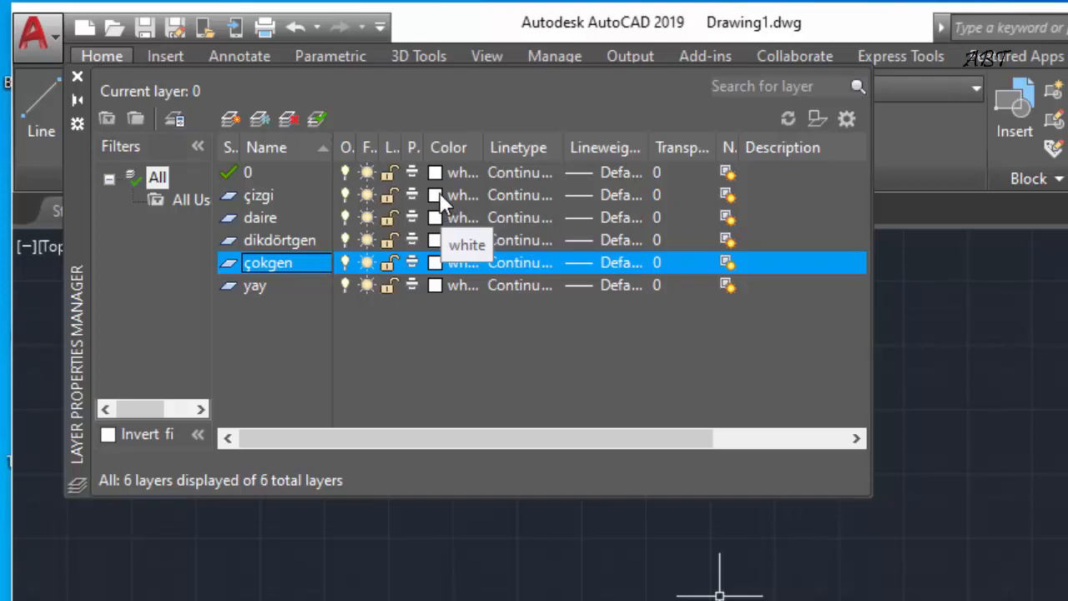
Step: Set the colour of layer çizgi to yellow and of layer daire to green
click(437, 195)
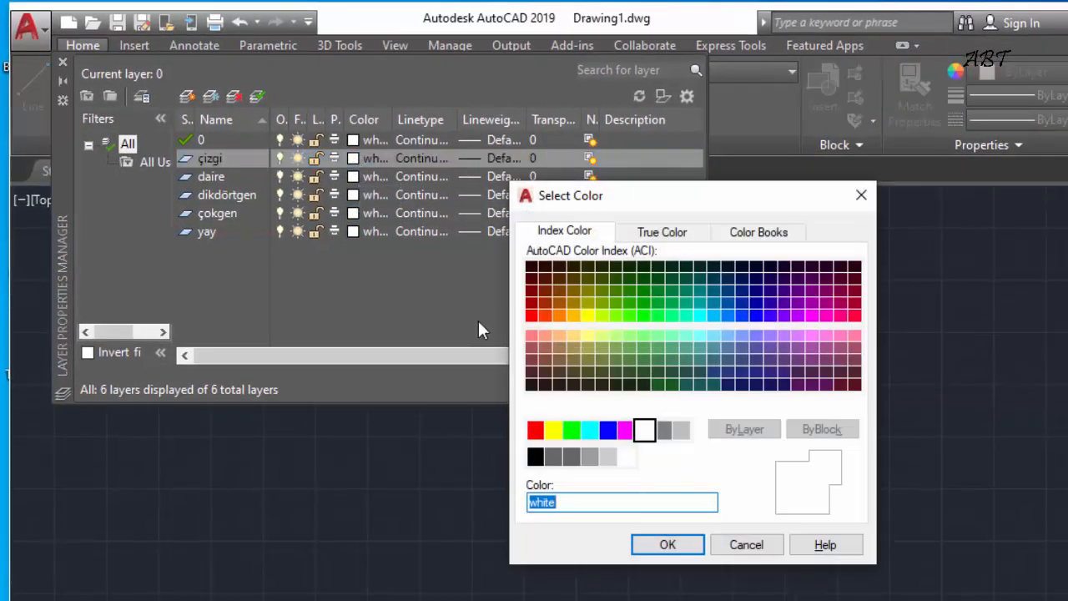
click(553, 432)
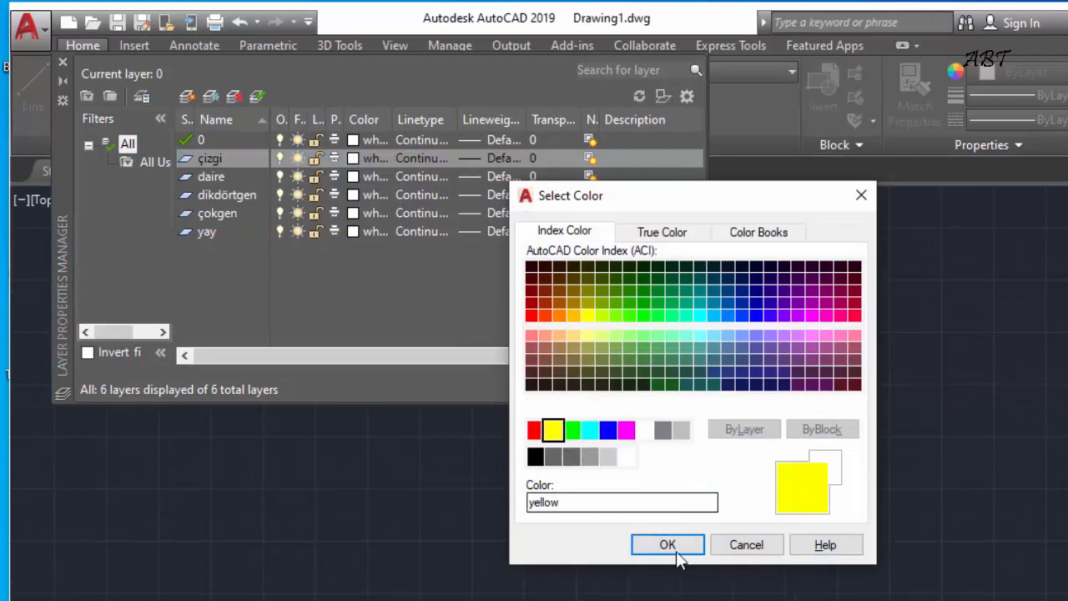
click(678, 551)
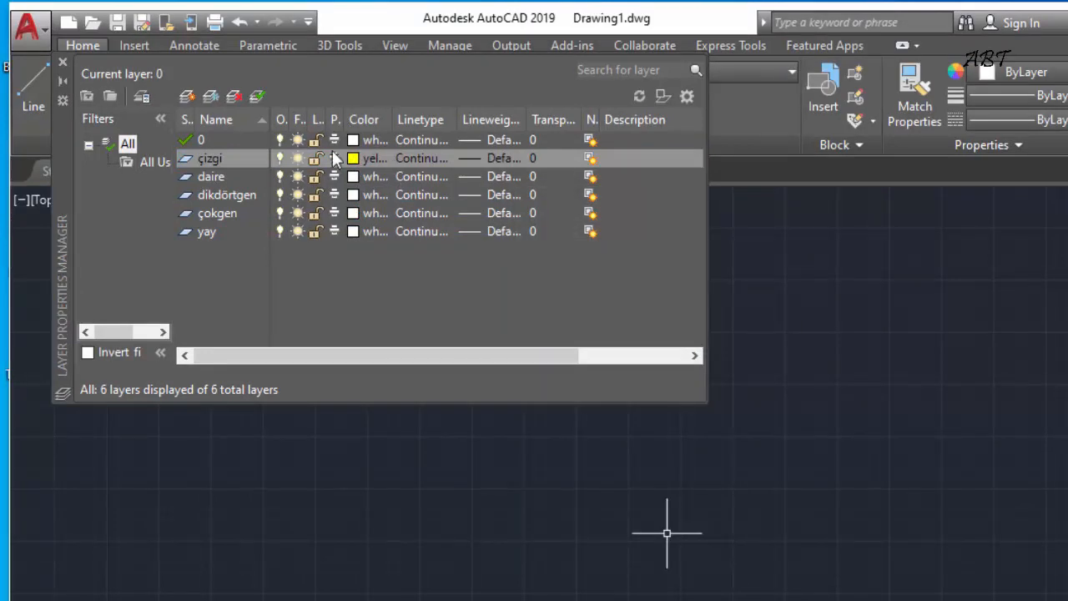
click(353, 176)
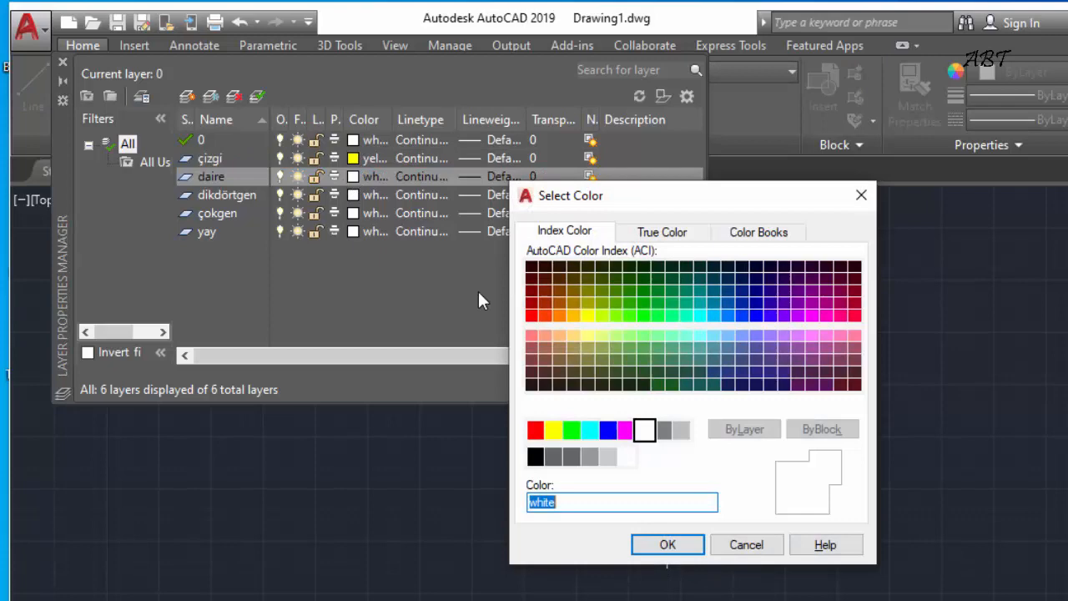
click(572, 429)
click(667, 544)
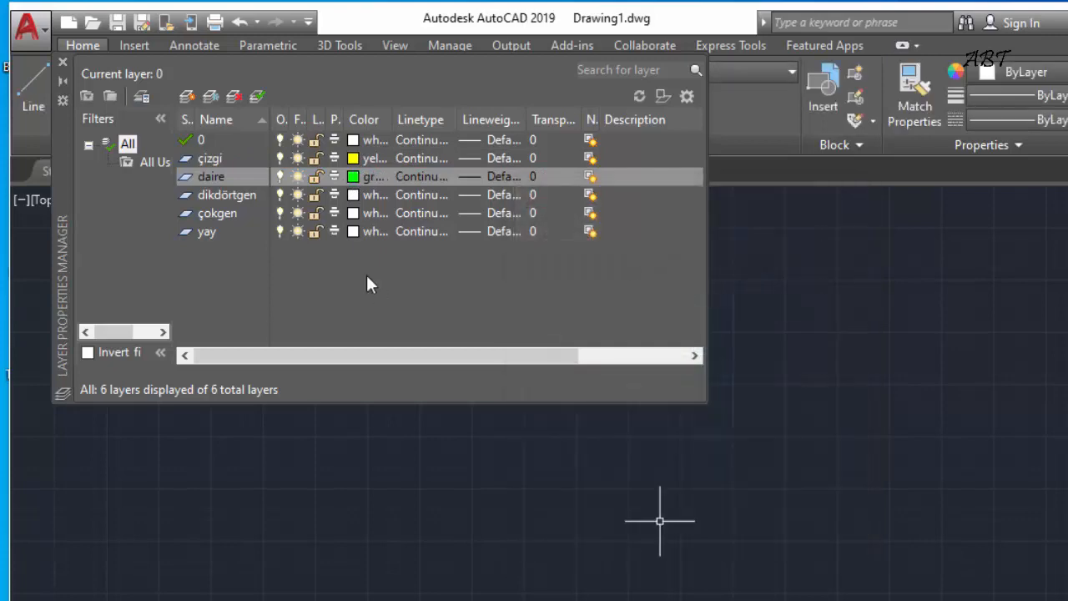
Step: Set the colour of layer dikdörtgen to cyan and of layer çokgen to blue
click(353, 194)
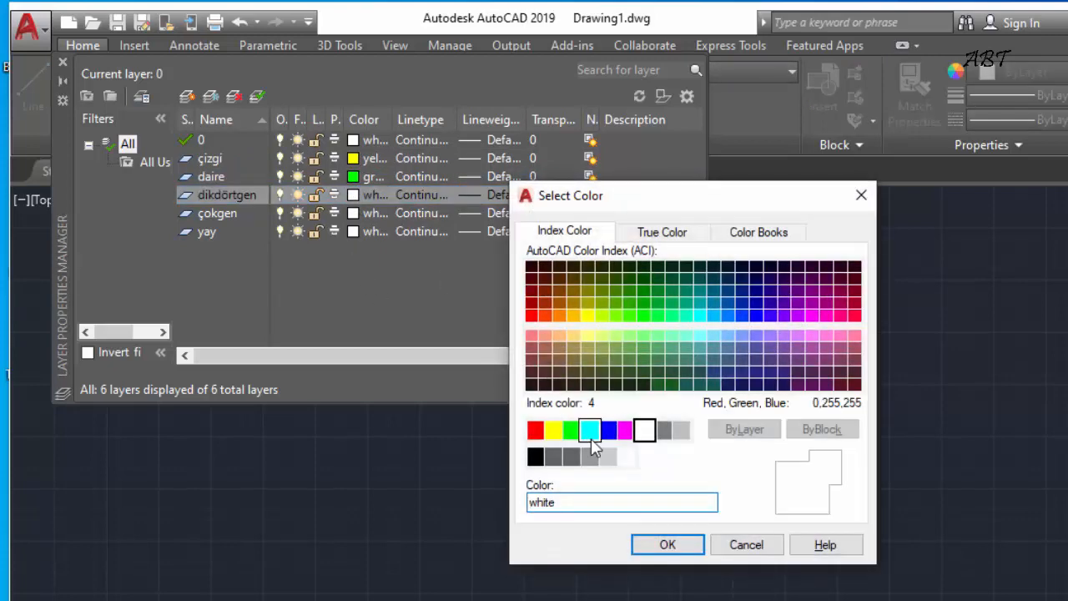
click(590, 433)
click(671, 546)
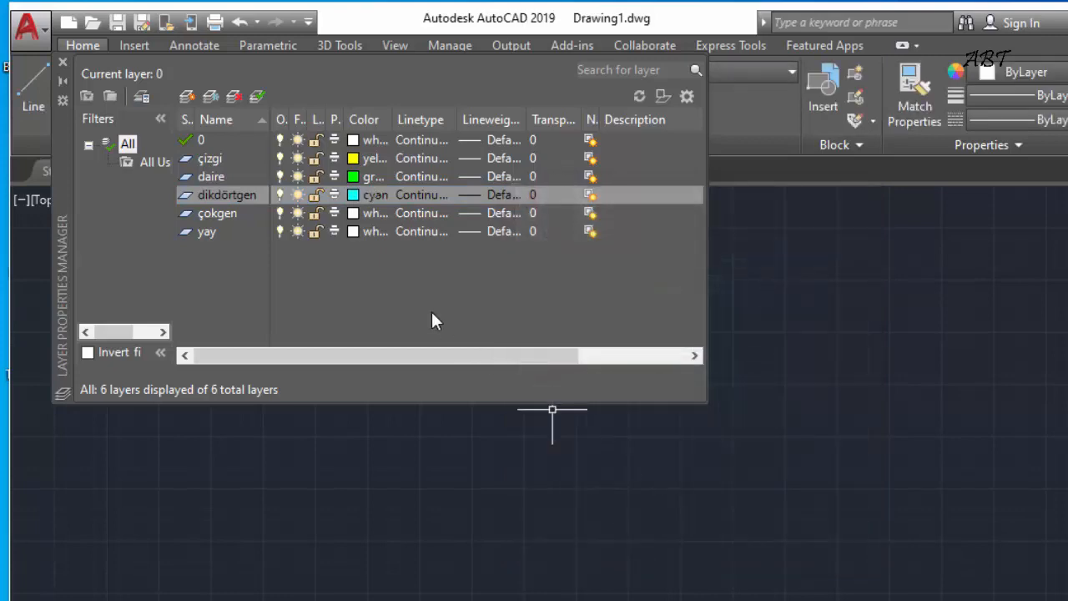
click(353, 215)
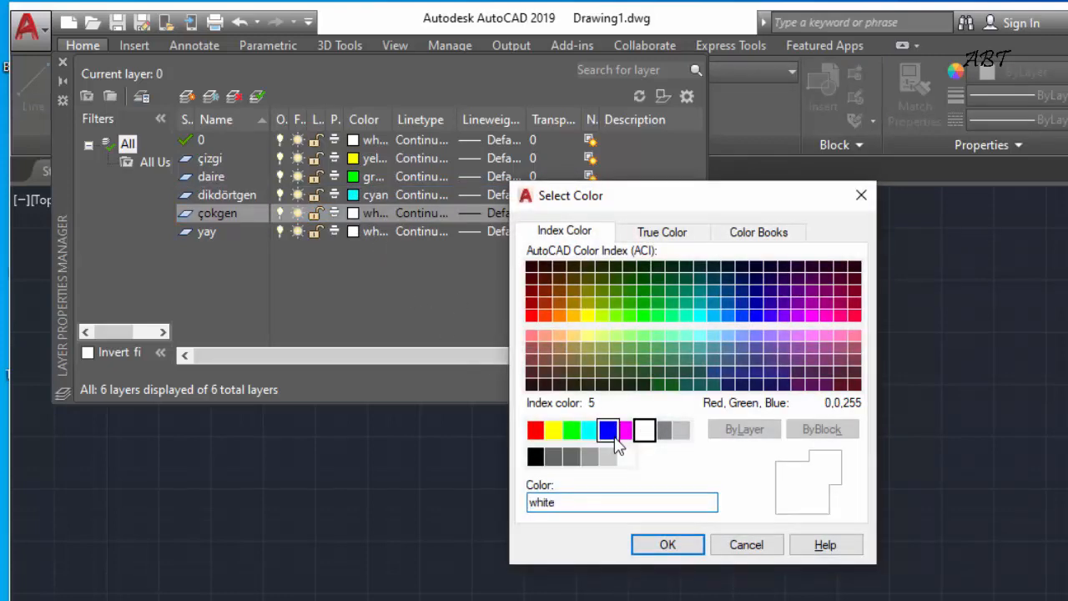
click(610, 432)
click(672, 547)
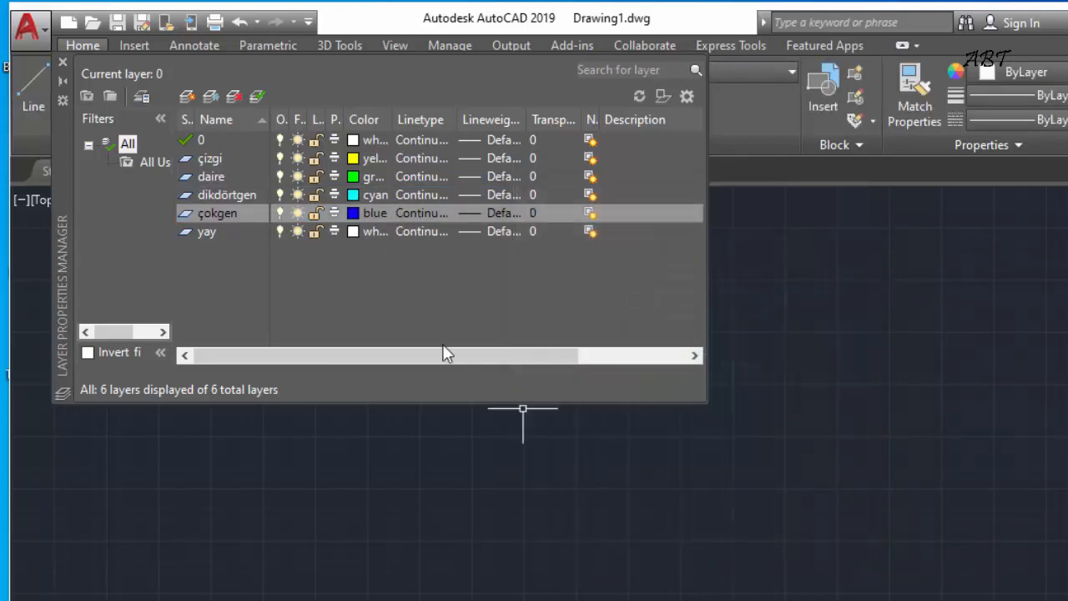
Step: Set the colour of layer yay to magenta
click(354, 232)
click(626, 429)
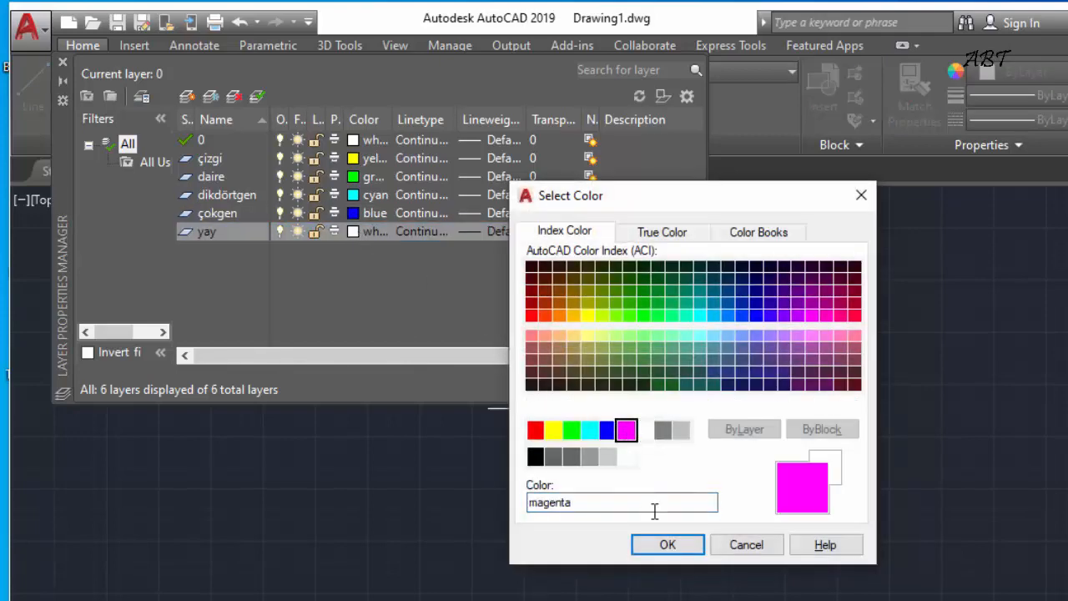
click(672, 546)
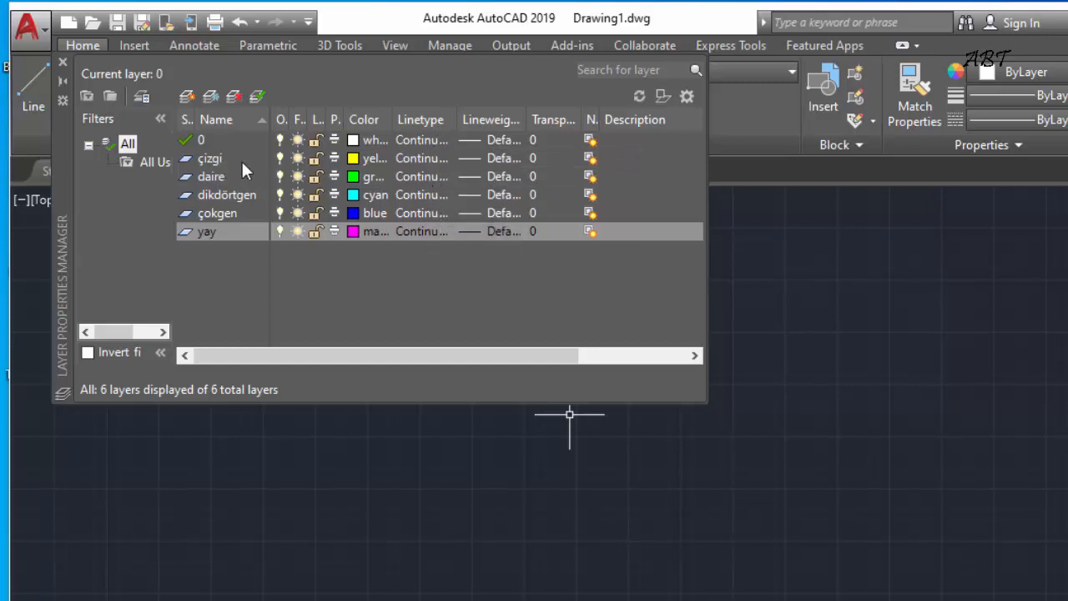
Step: Load the GAS_LINE linetype from acadiso.lin and assign it to layer çizgi
click(424, 158)
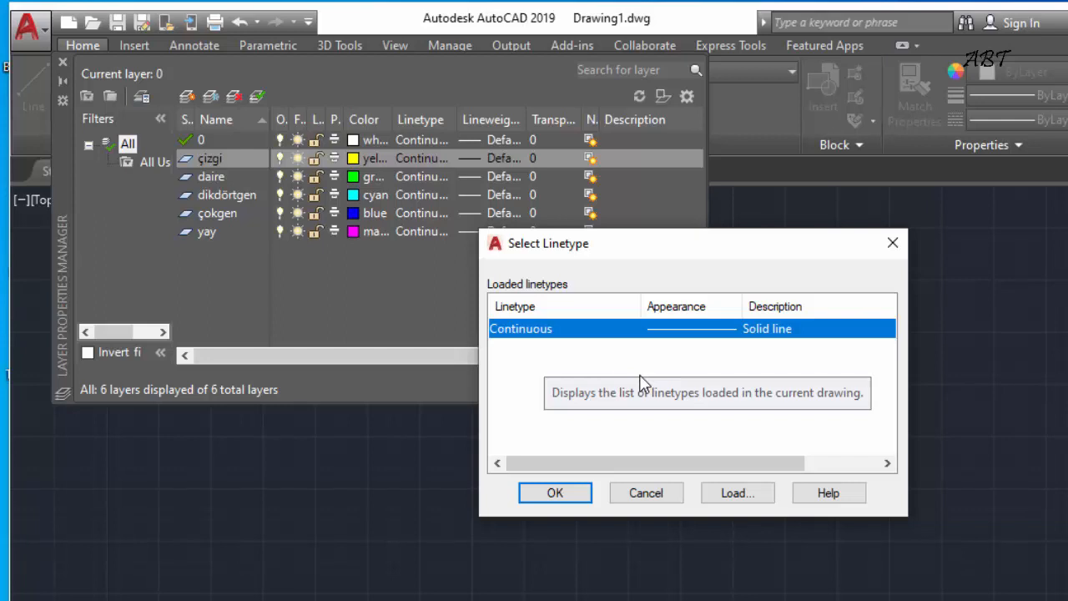
click(745, 494)
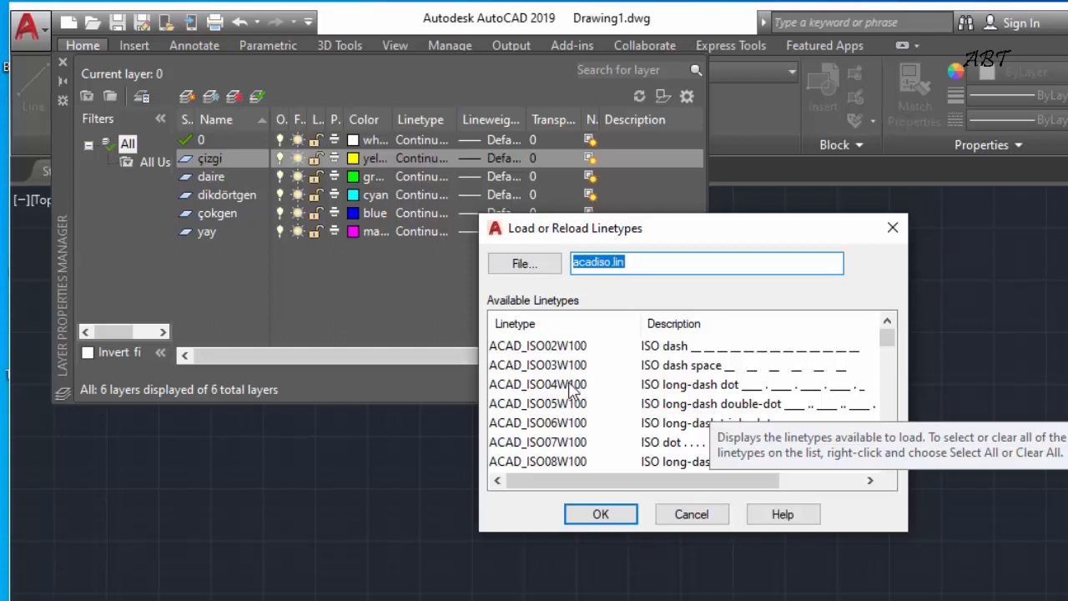
scroll(572, 390, down, 5)
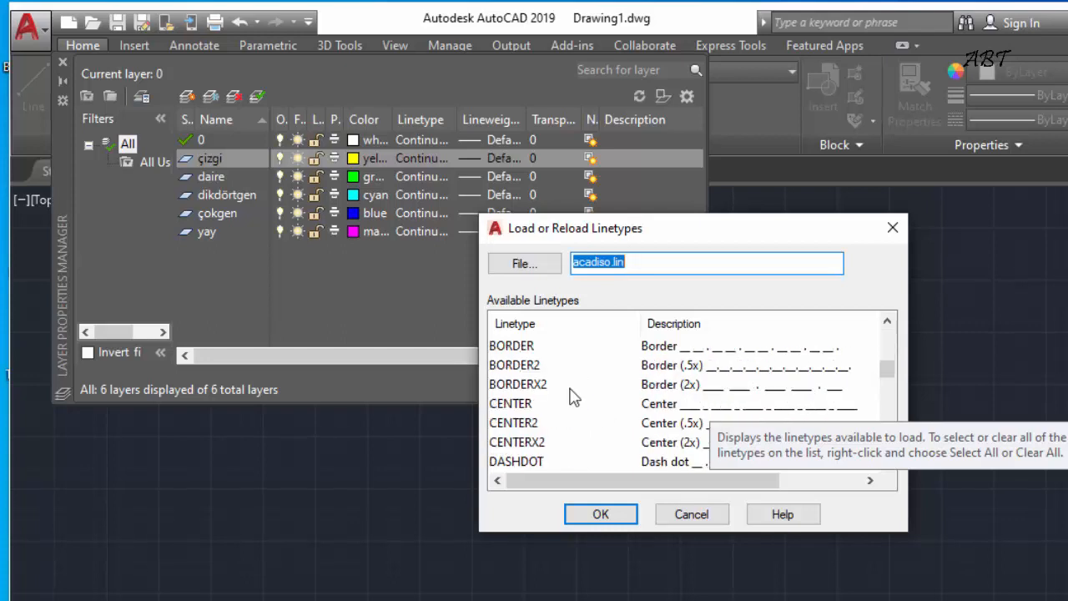
scroll(573, 398, down, 8)
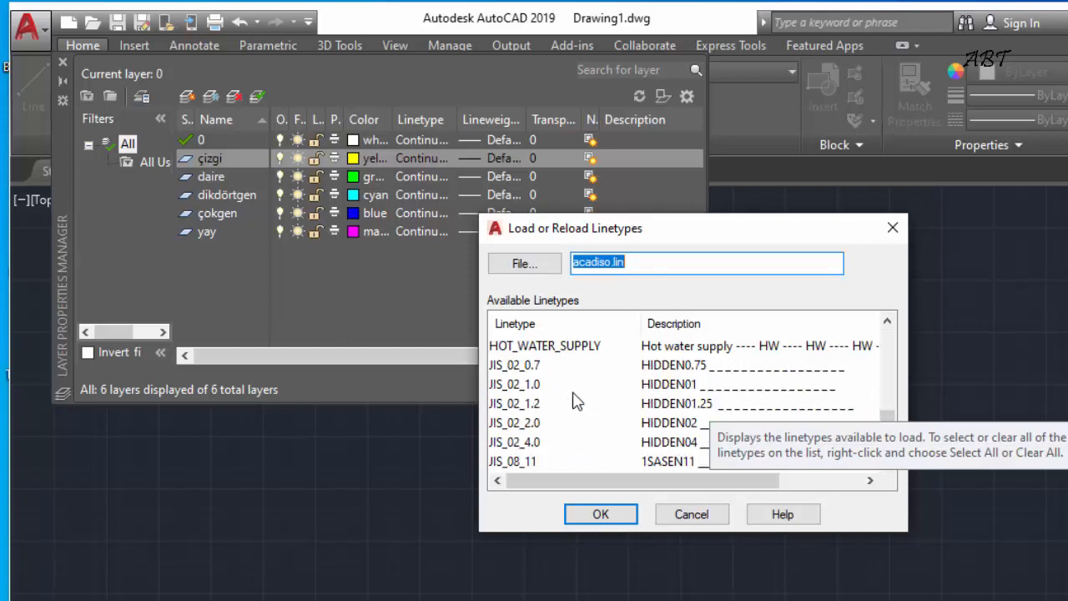
click(527, 385)
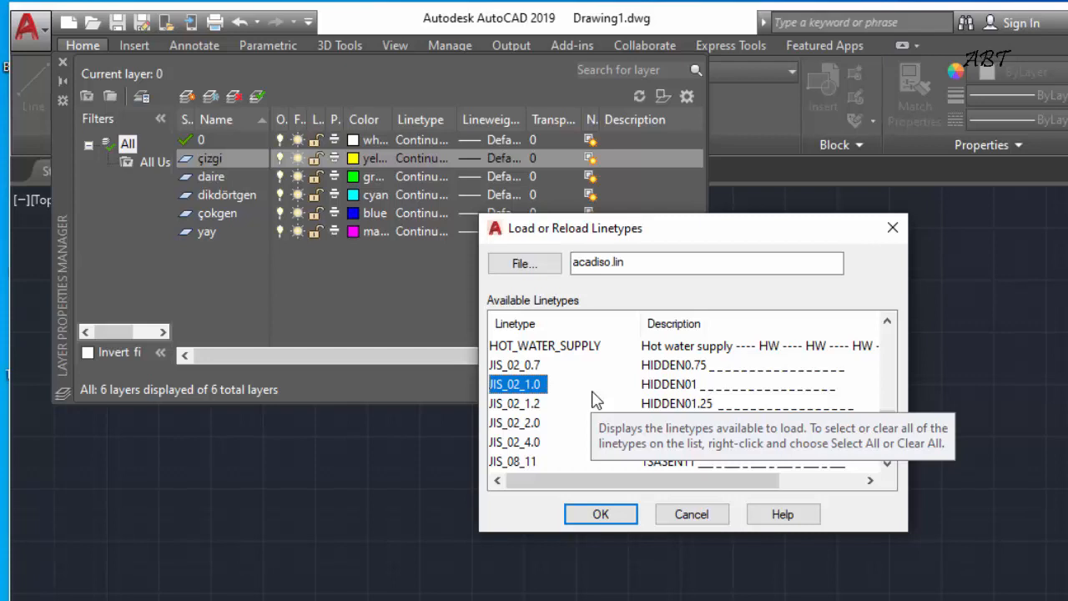
key(g)
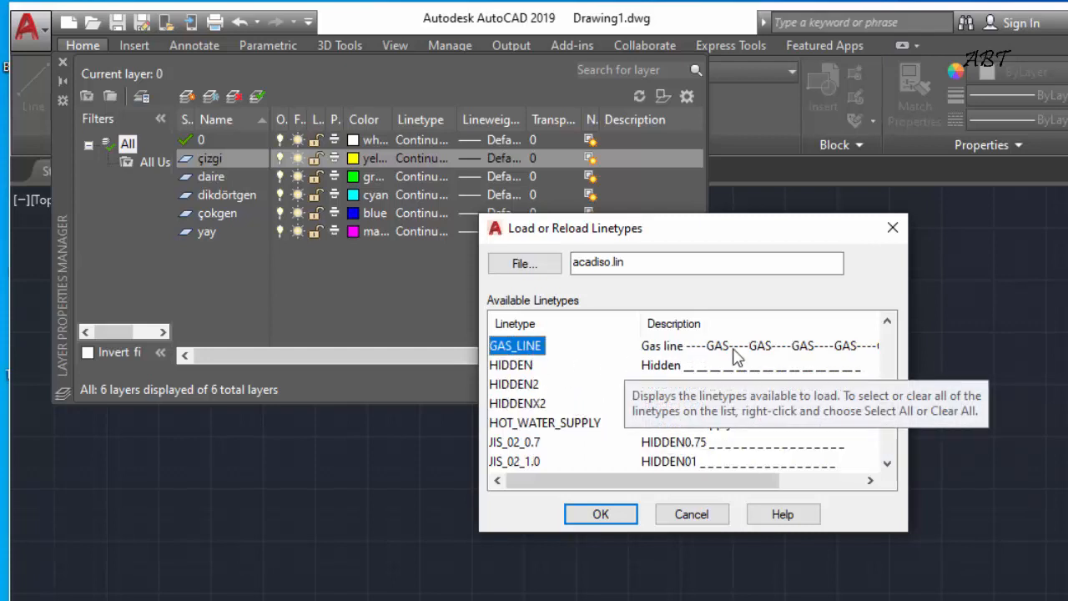
click(601, 514)
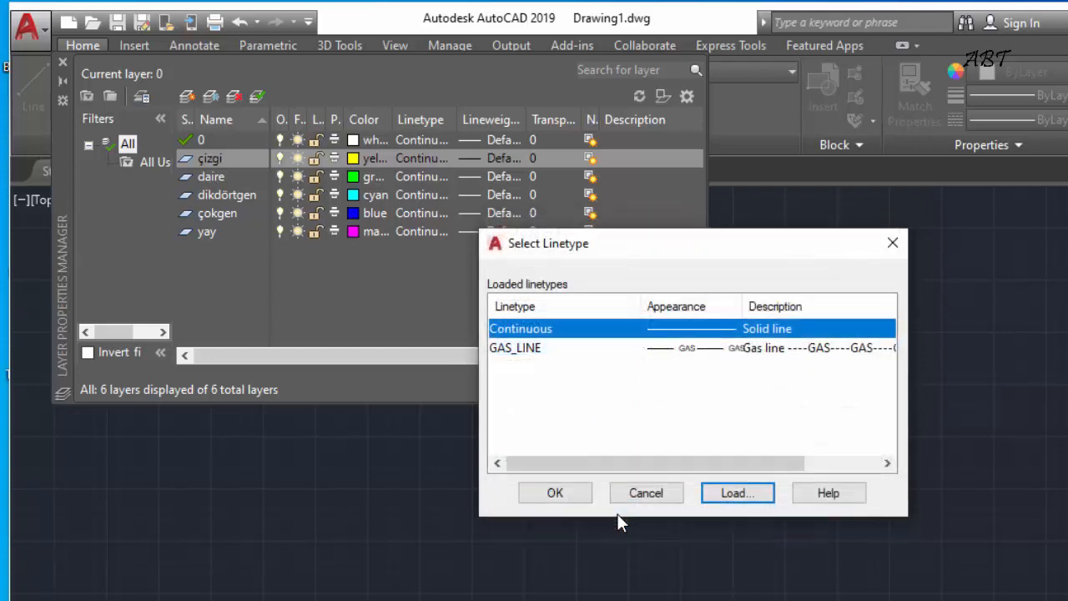
click(526, 352)
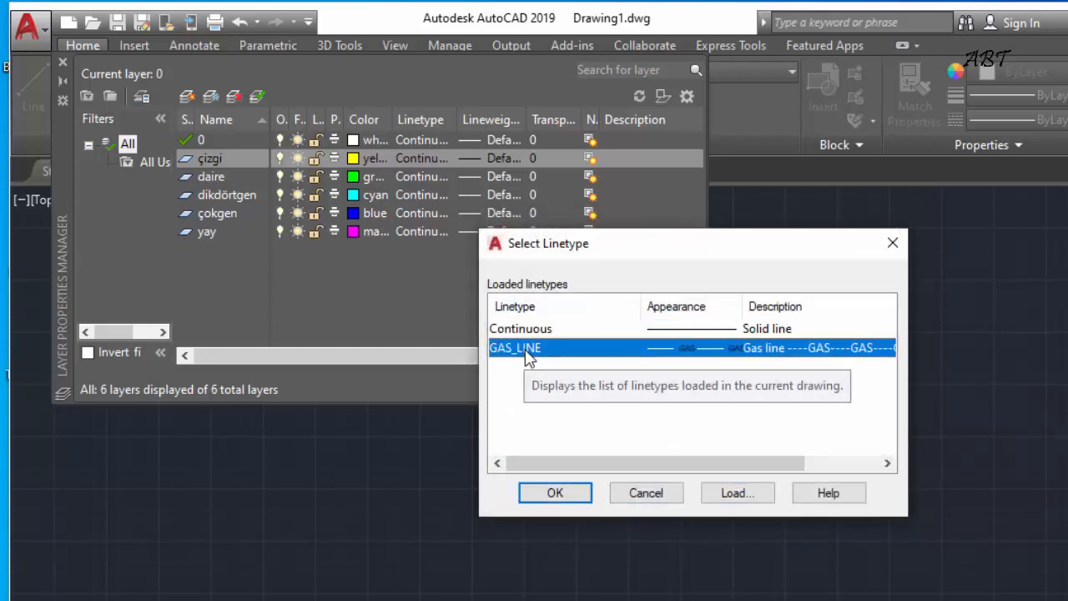
click(574, 494)
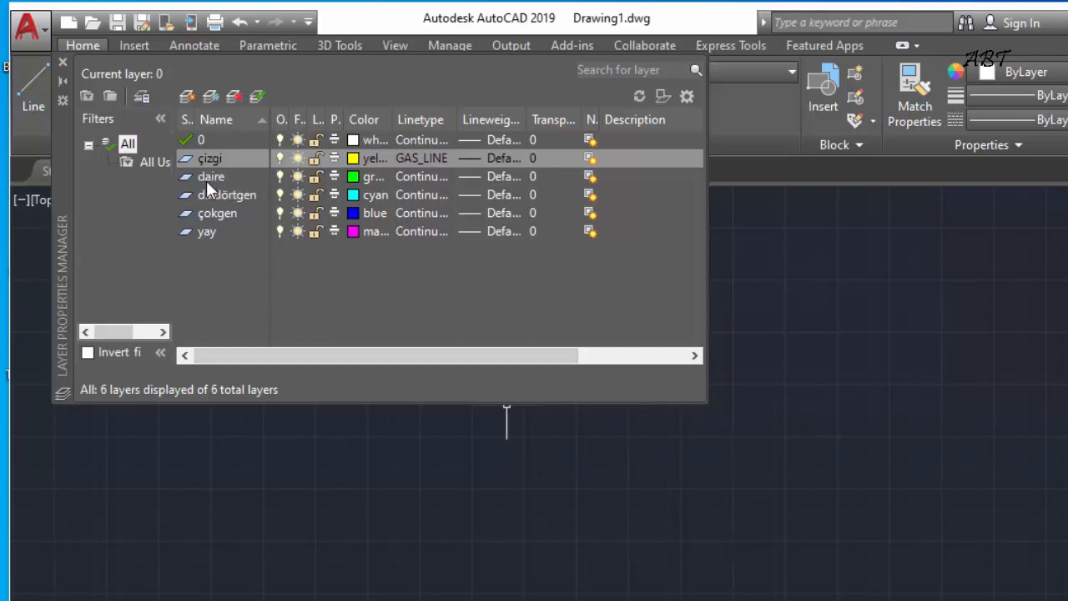
Step: Load the BATTING linetype and assign it to layer daire
click(421, 180)
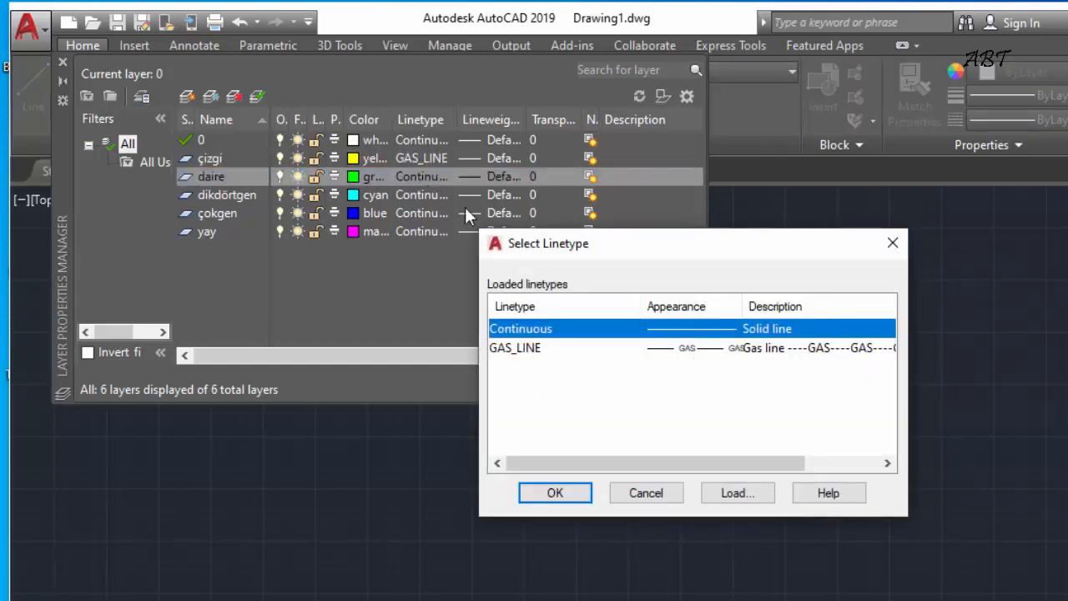
click(750, 496)
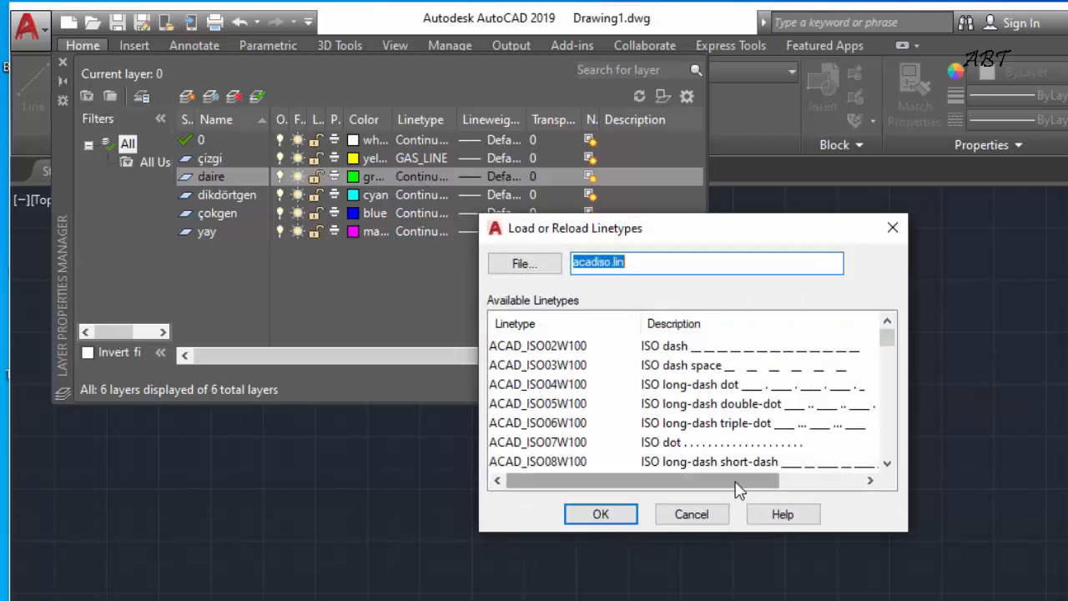
scroll(599, 400, down, 4)
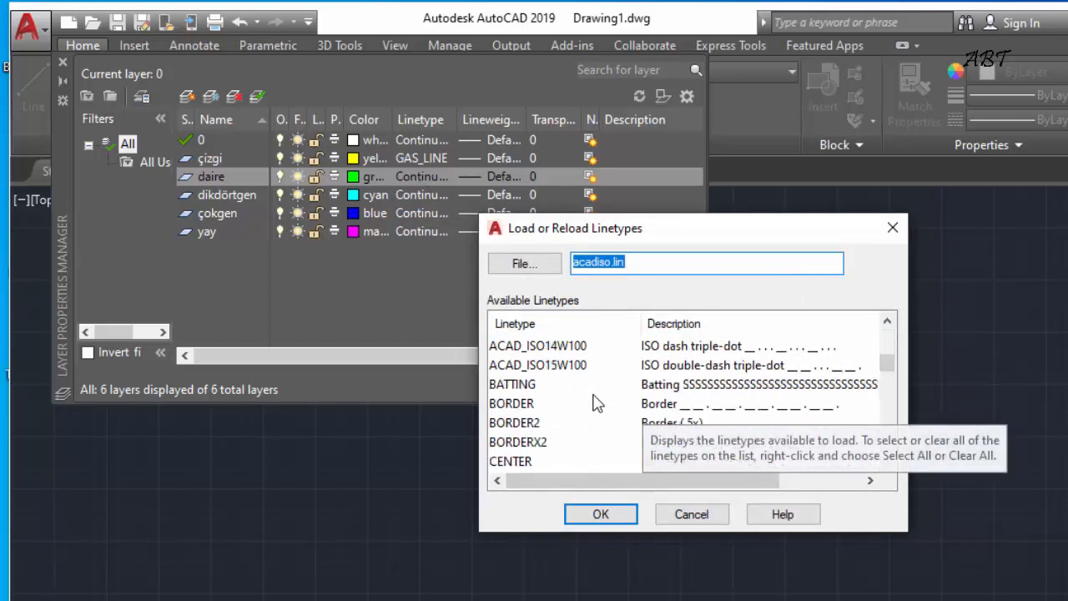
click(515, 388)
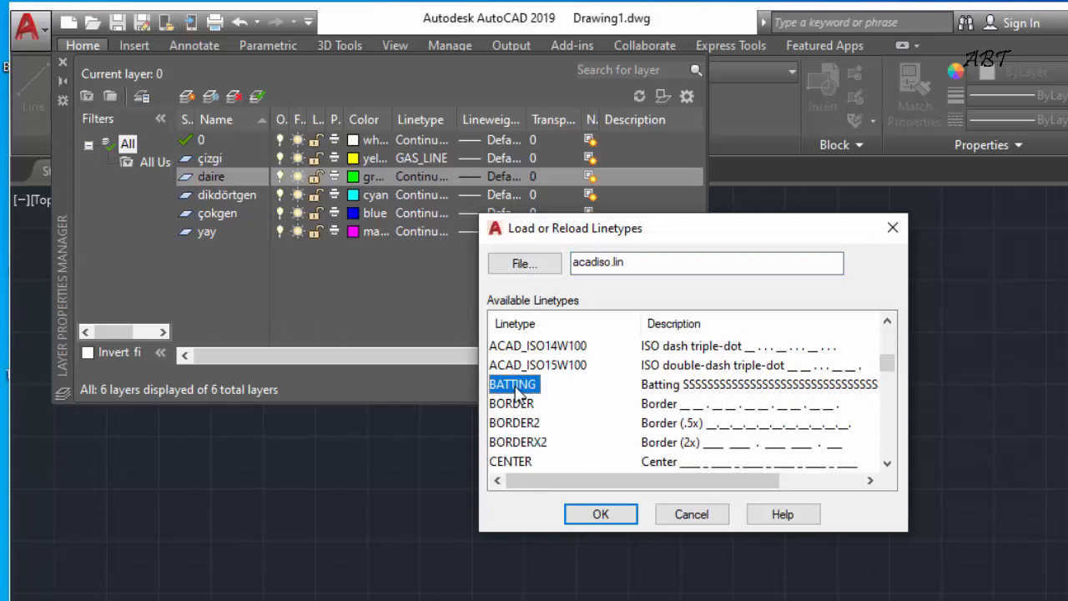
click(601, 514)
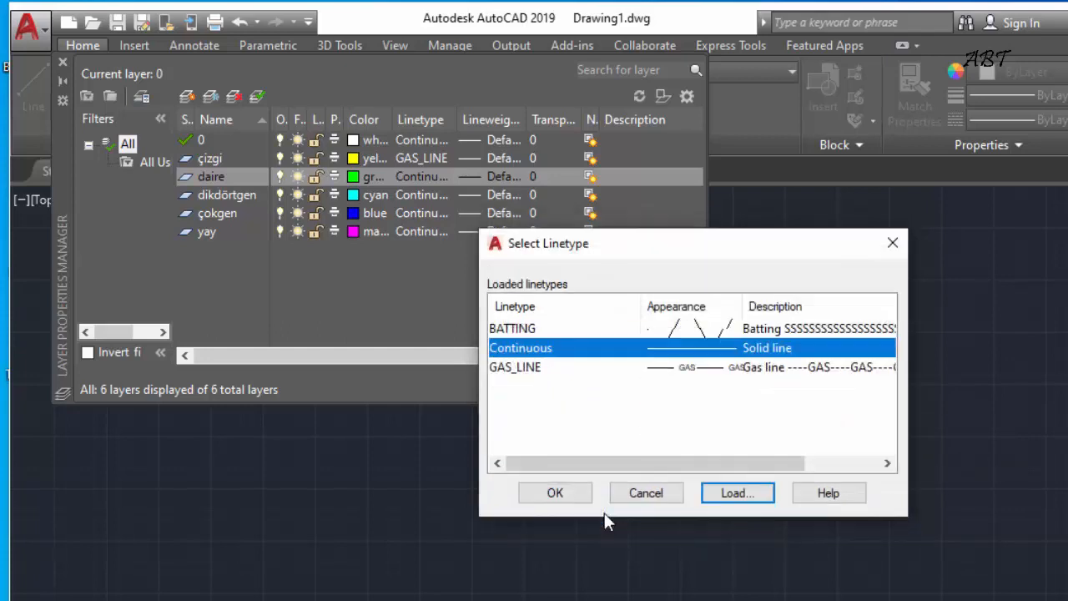
click(517, 329)
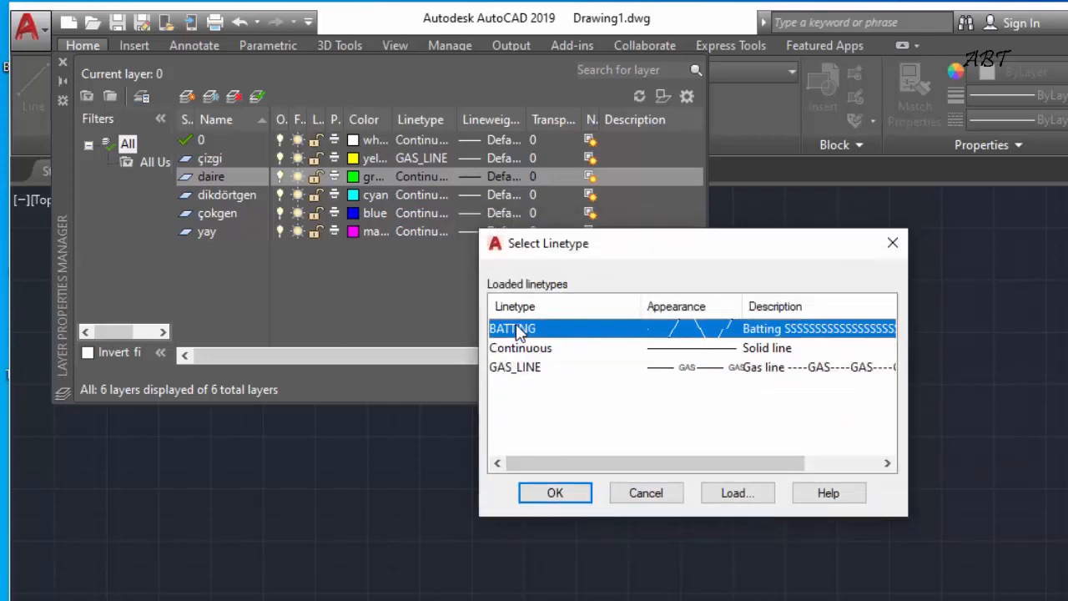
click(555, 493)
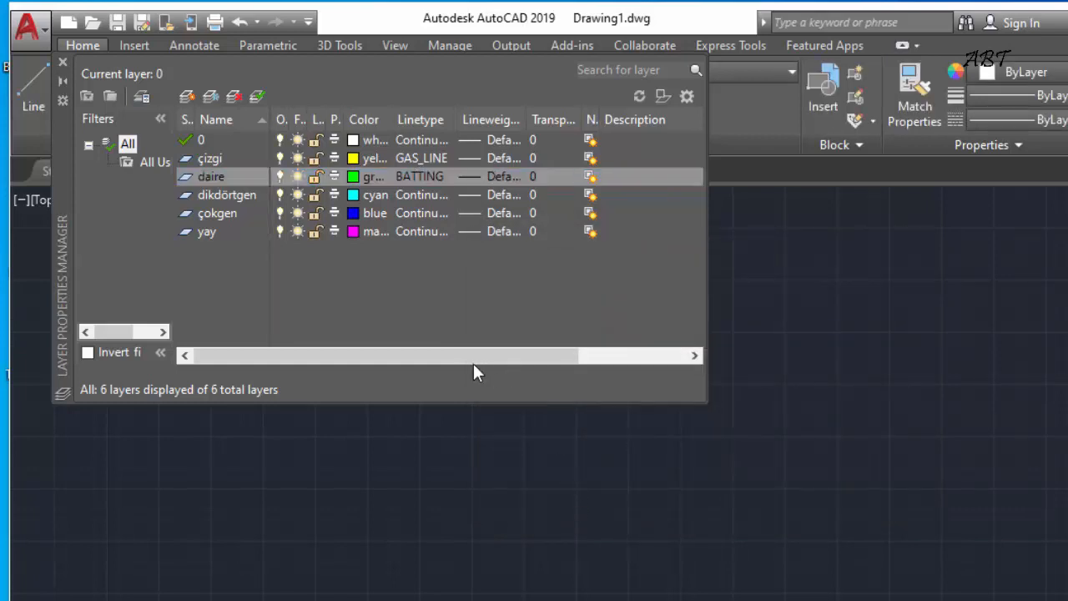
Step: Load the ZIGZAG linetype and assign it to layer dikdörtgen
click(424, 195)
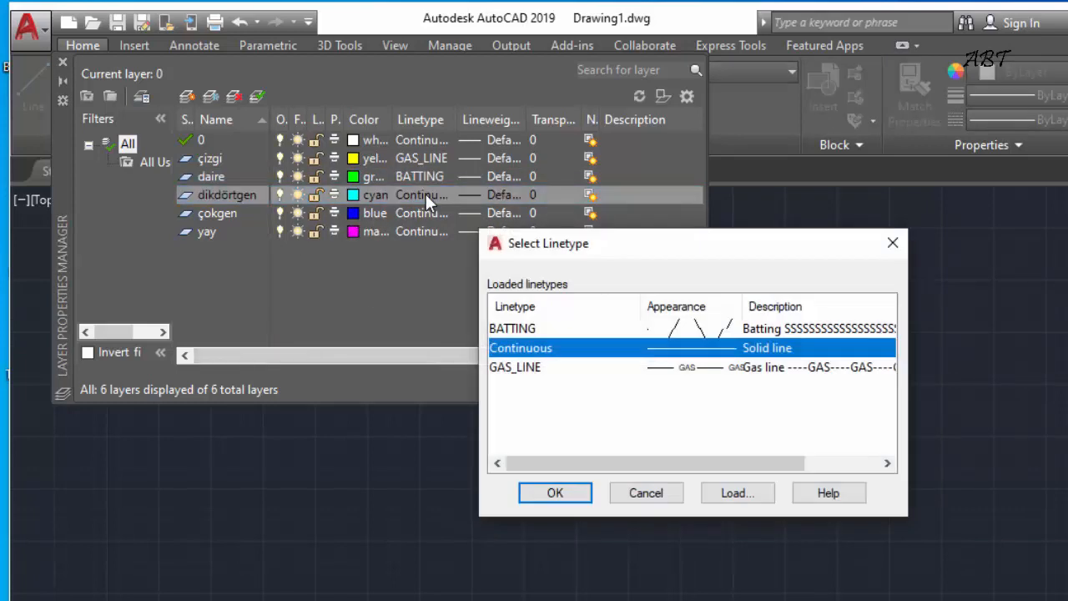
click(738, 493)
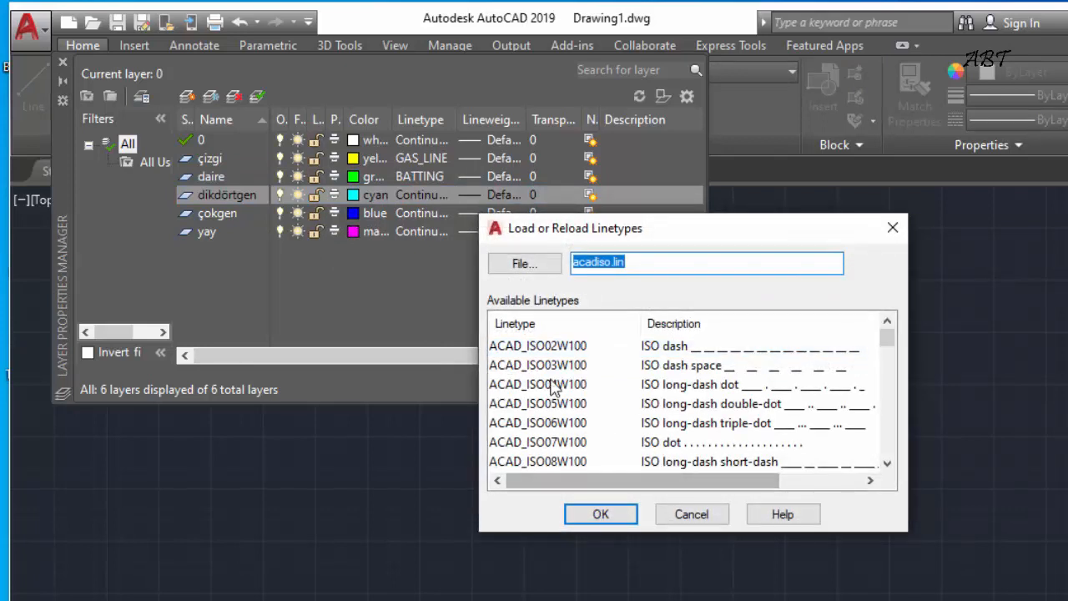
click(554, 385)
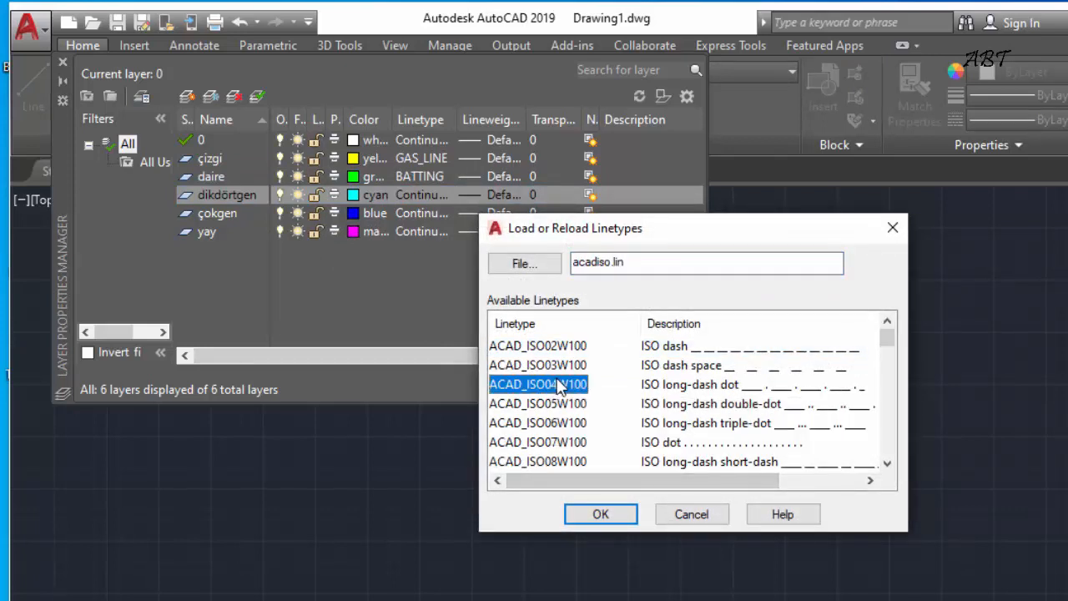
key(End)
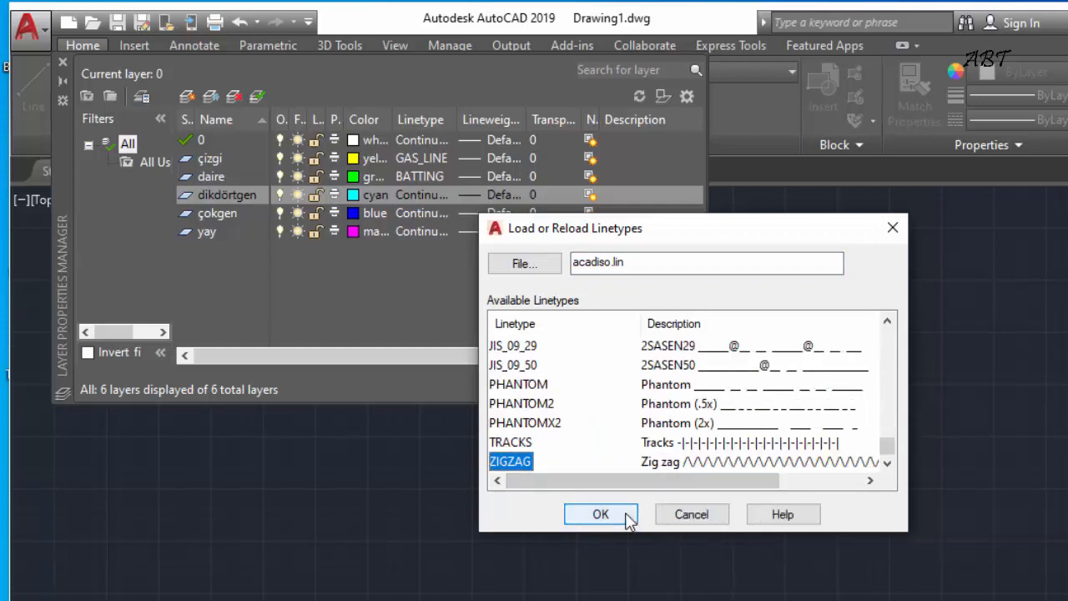
click(600, 514)
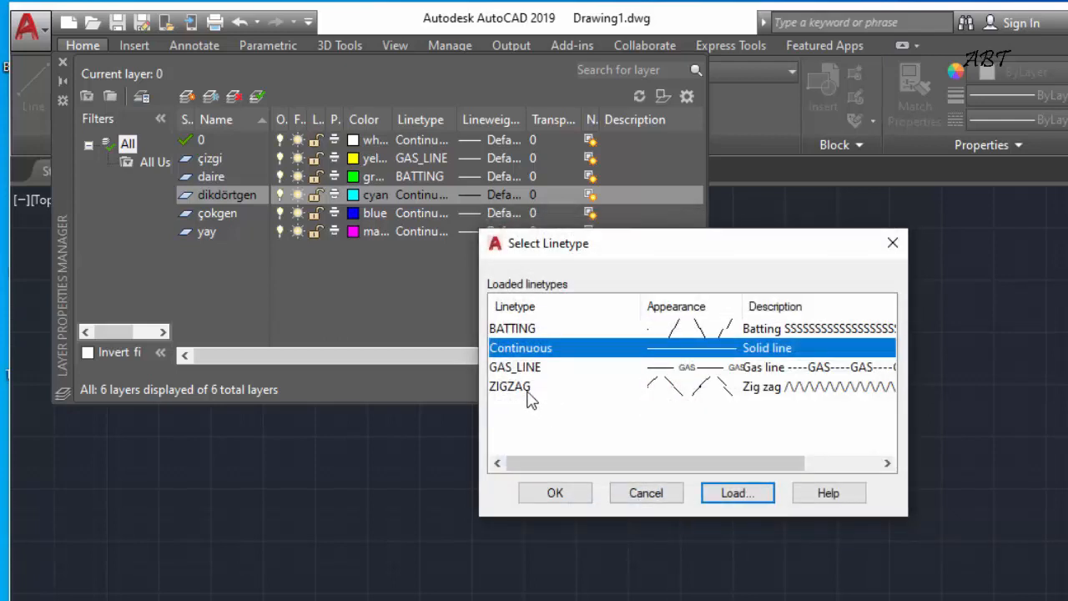
click(524, 388)
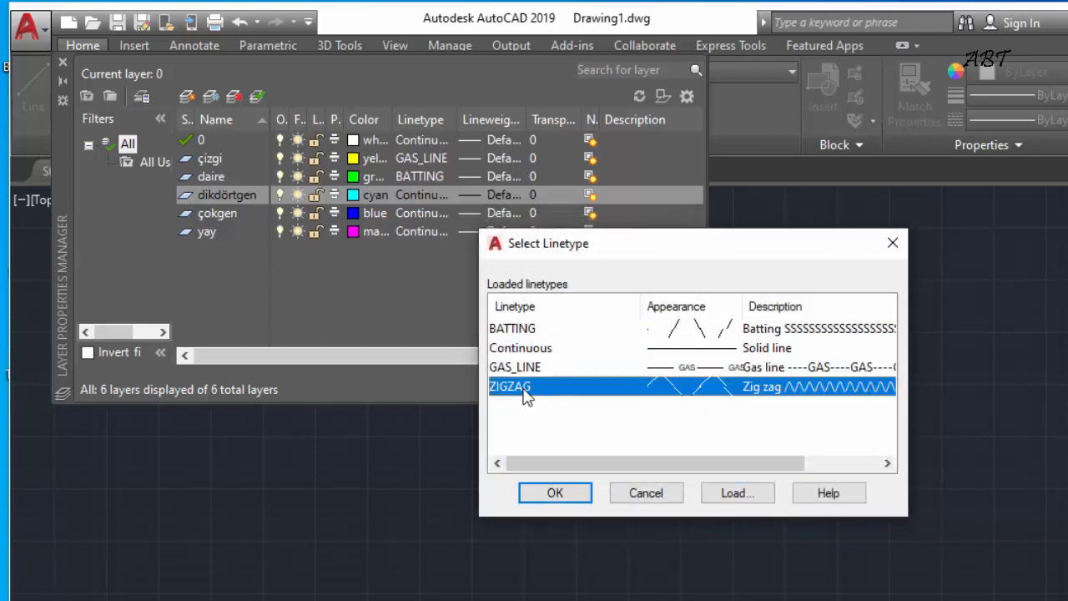
click(575, 498)
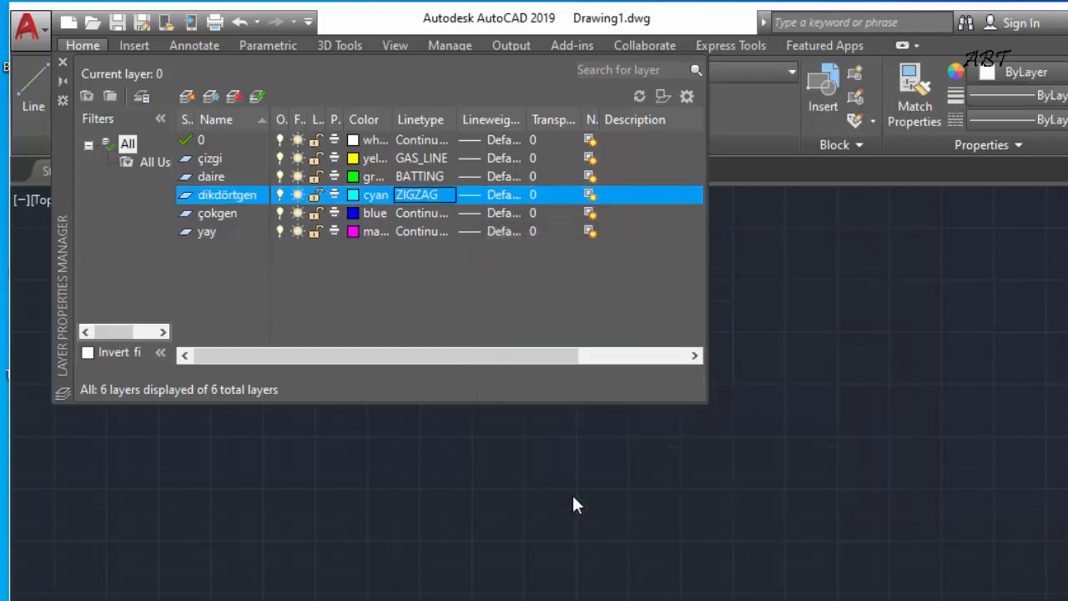
Step: Load the DOT linetype and assign it to layer çokgen
click(423, 213)
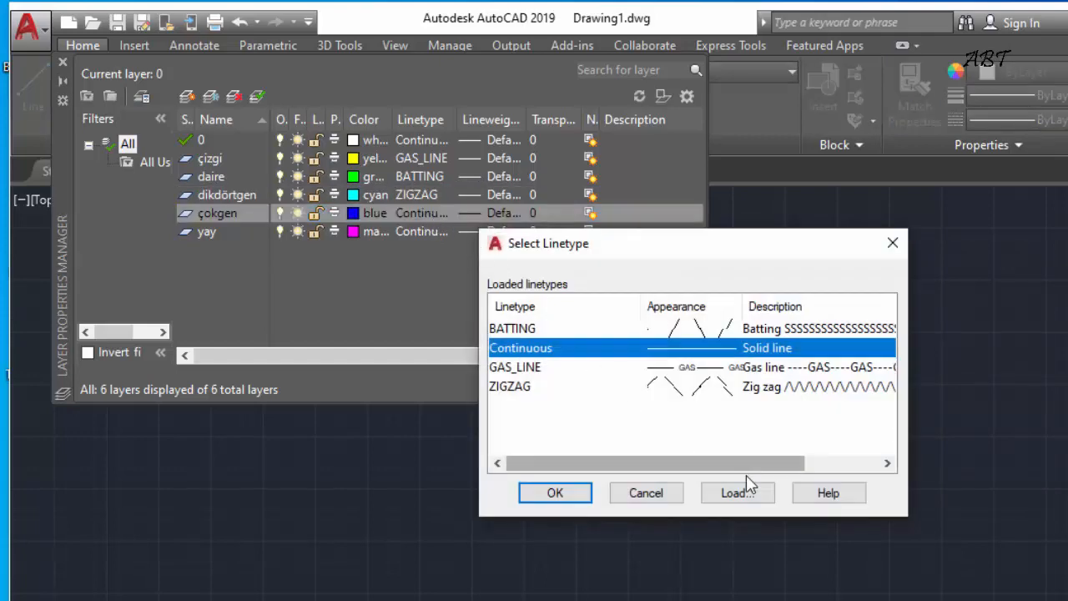
click(748, 492)
click(566, 424)
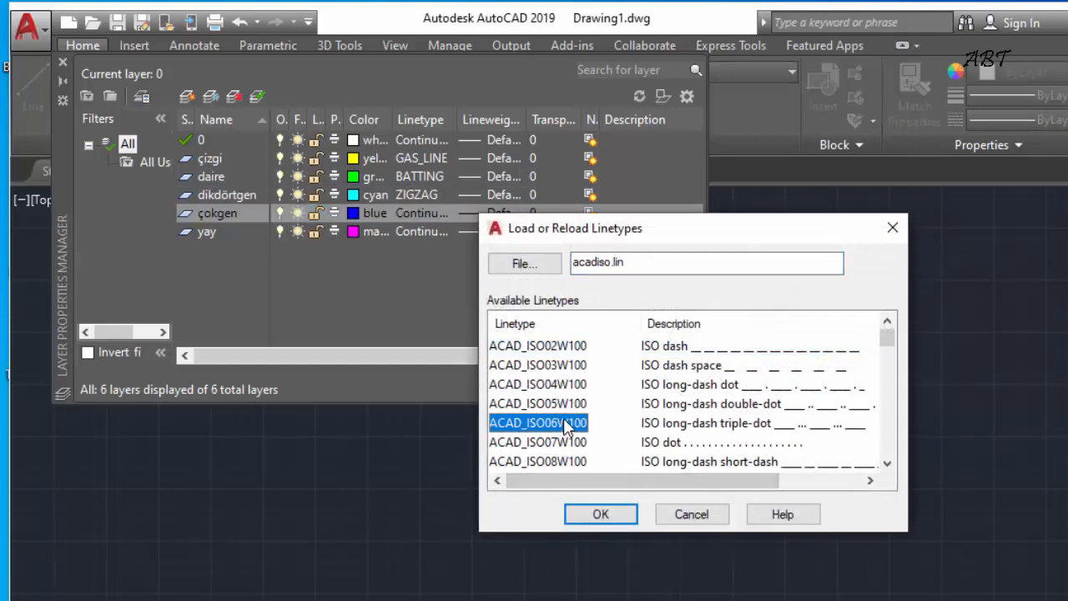
key(d)
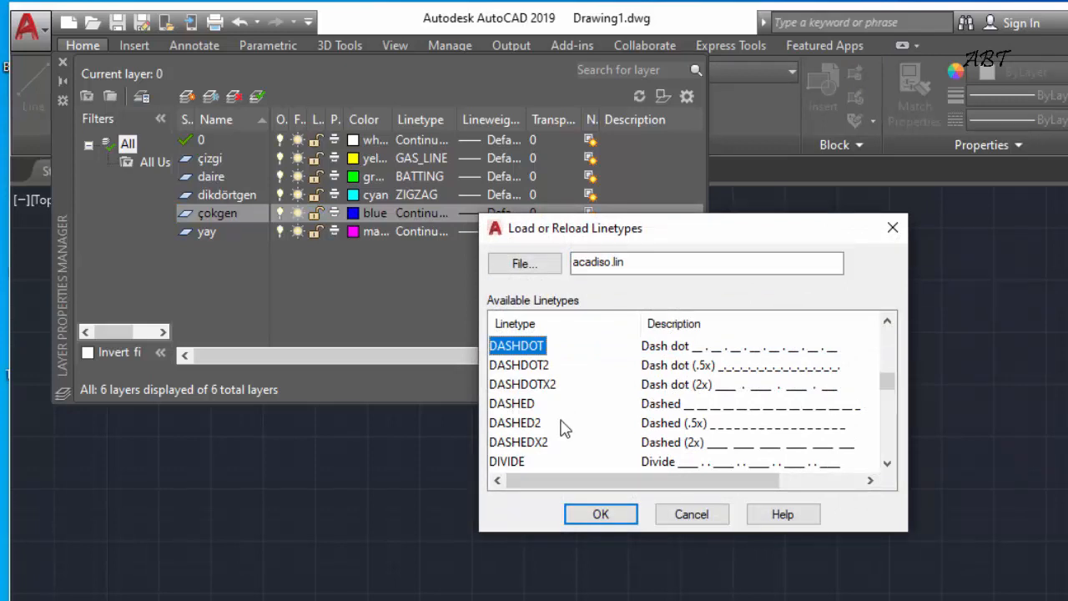
key(d)
key(d)
key(d)
key(d)
key(d)
key(d)
key(d)
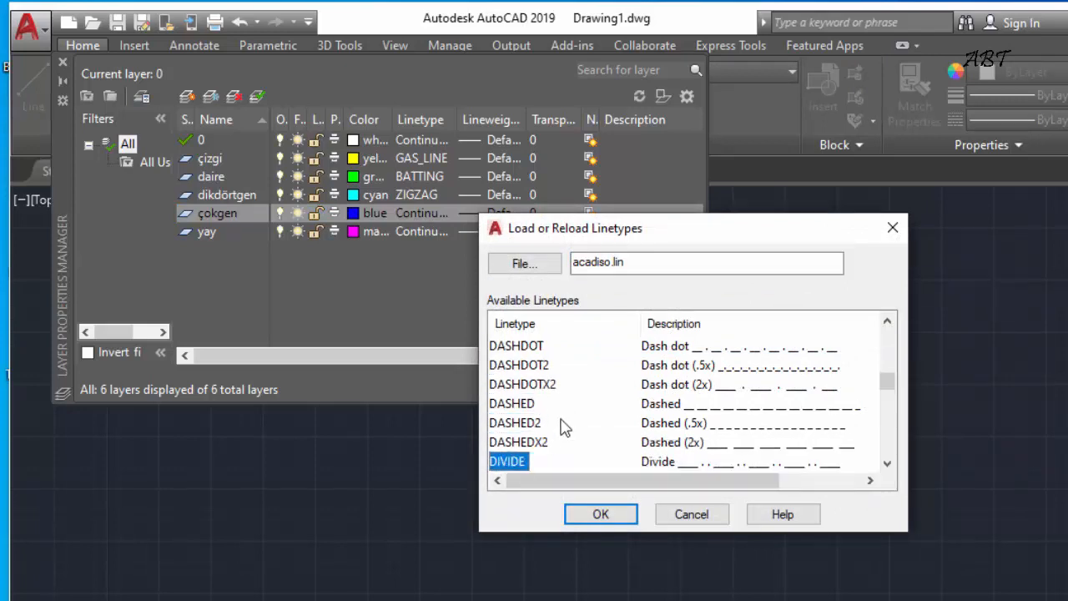
key(d)
key(d)
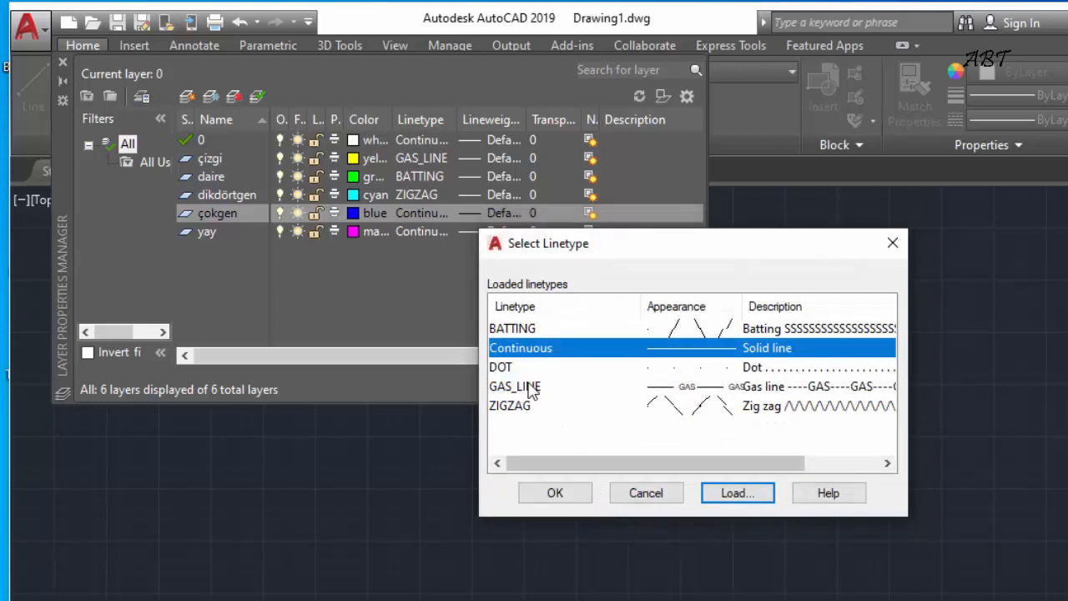
click(510, 367)
click(559, 491)
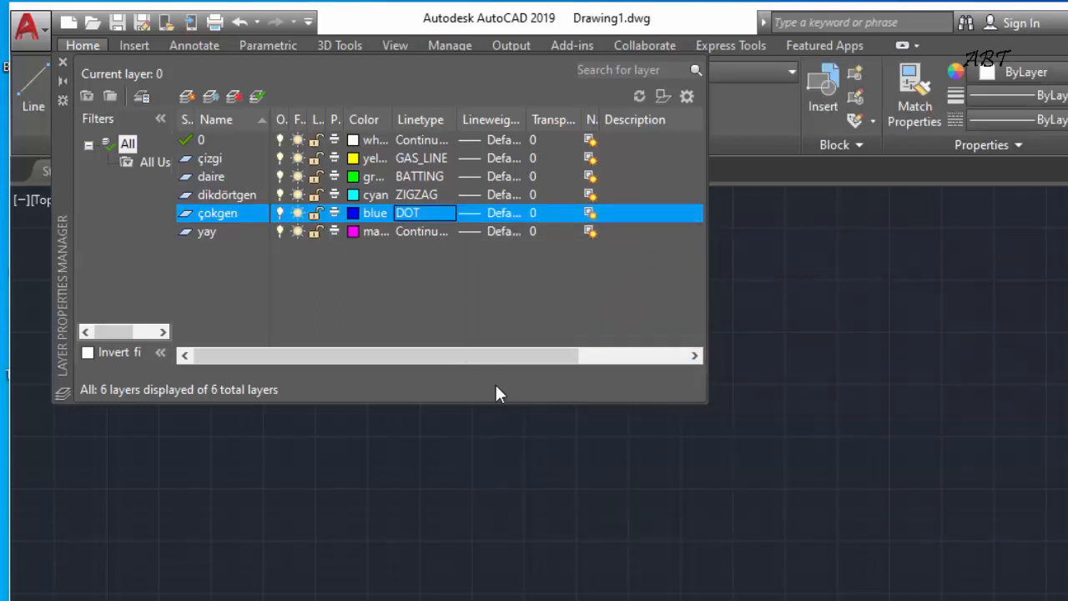
Step: Load the ACAD_ISO02W100 linetype and assign it to layer yay
click(423, 231)
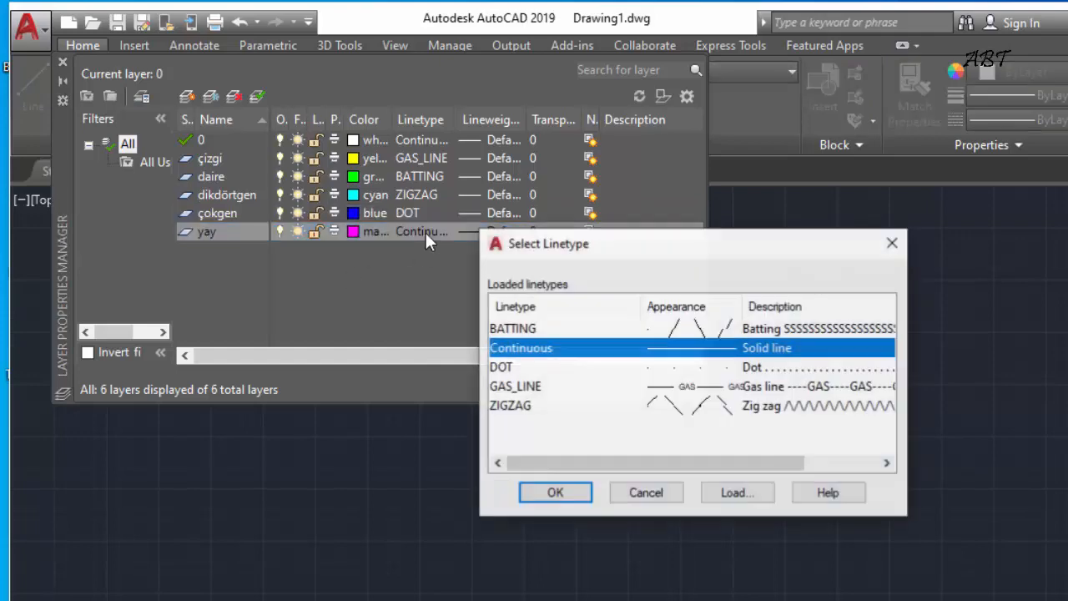
click(736, 494)
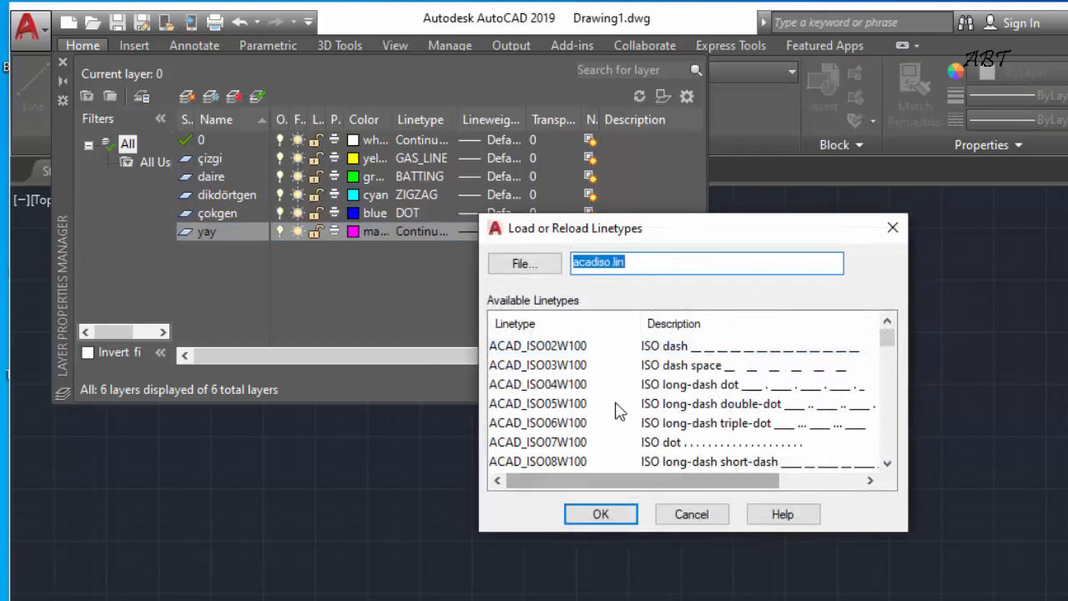
click(561, 346)
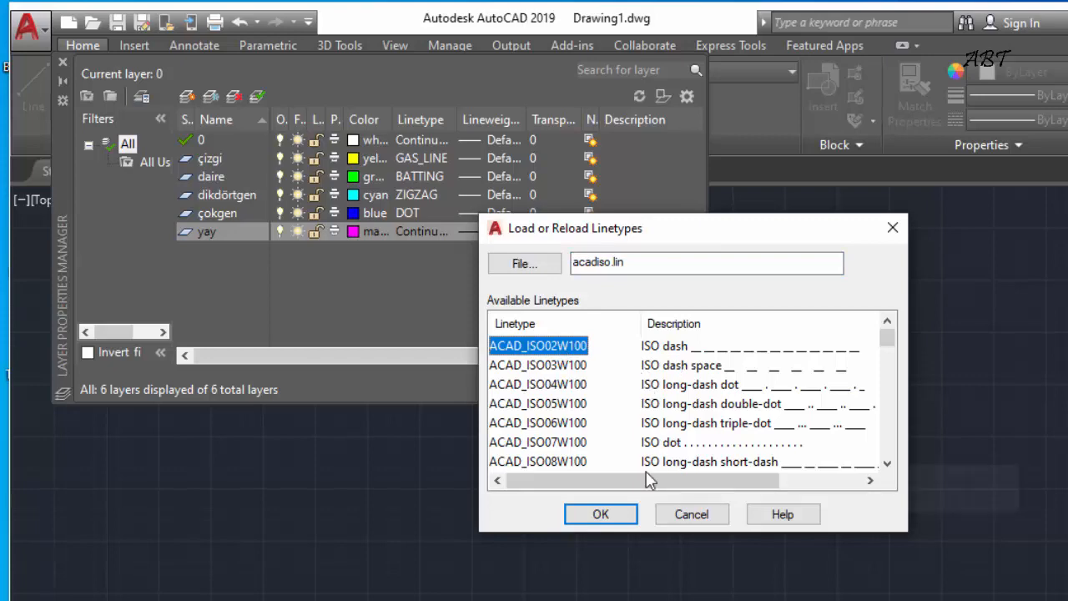
click(597, 515)
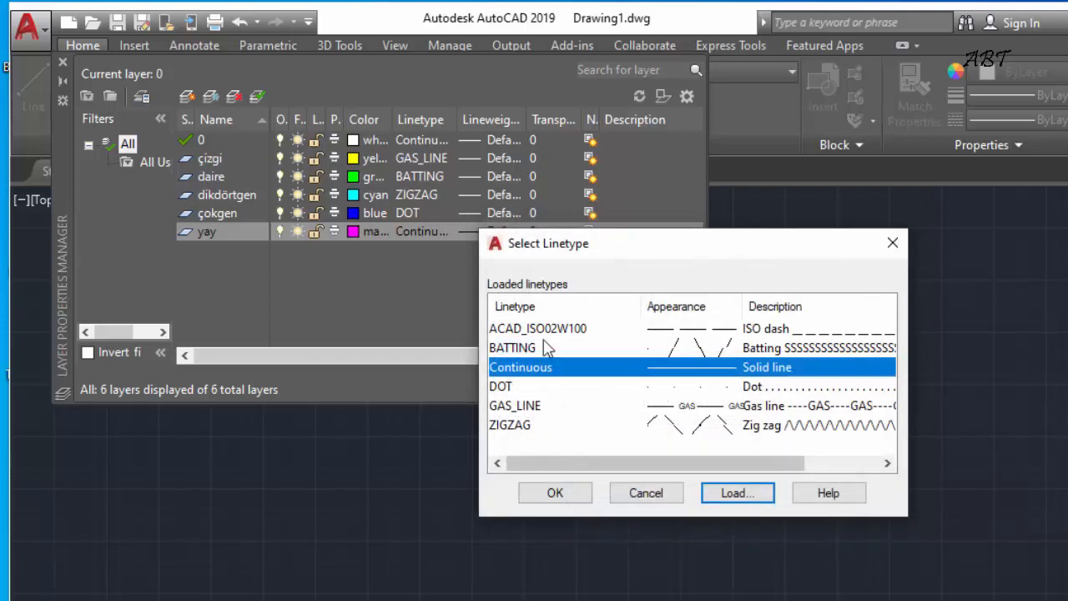
click(547, 329)
click(564, 494)
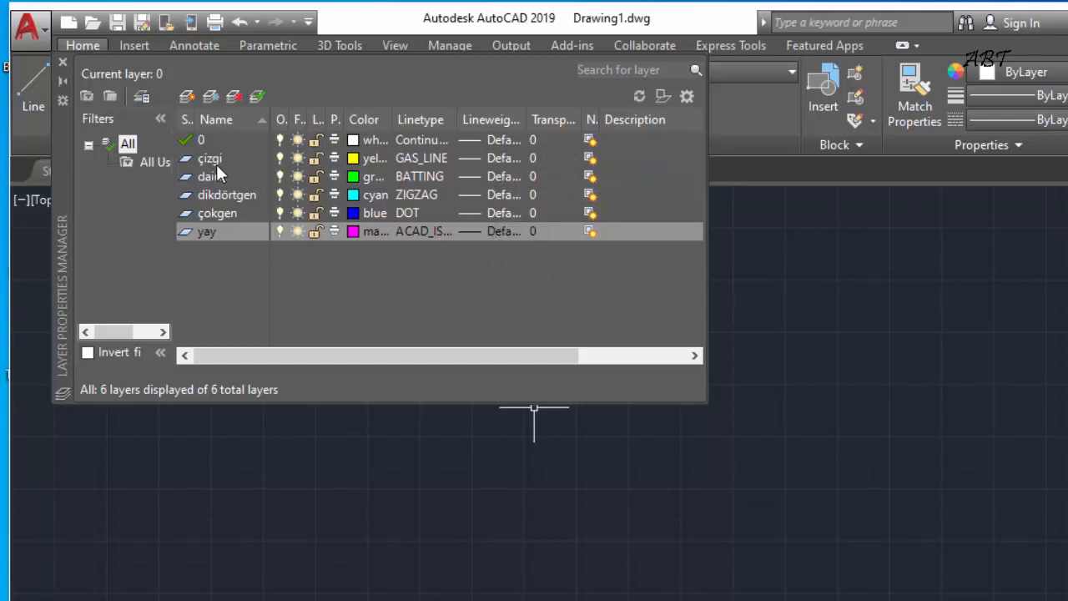
Step: Set the lineweight of layer çizgi to 0.20 mm
click(500, 158)
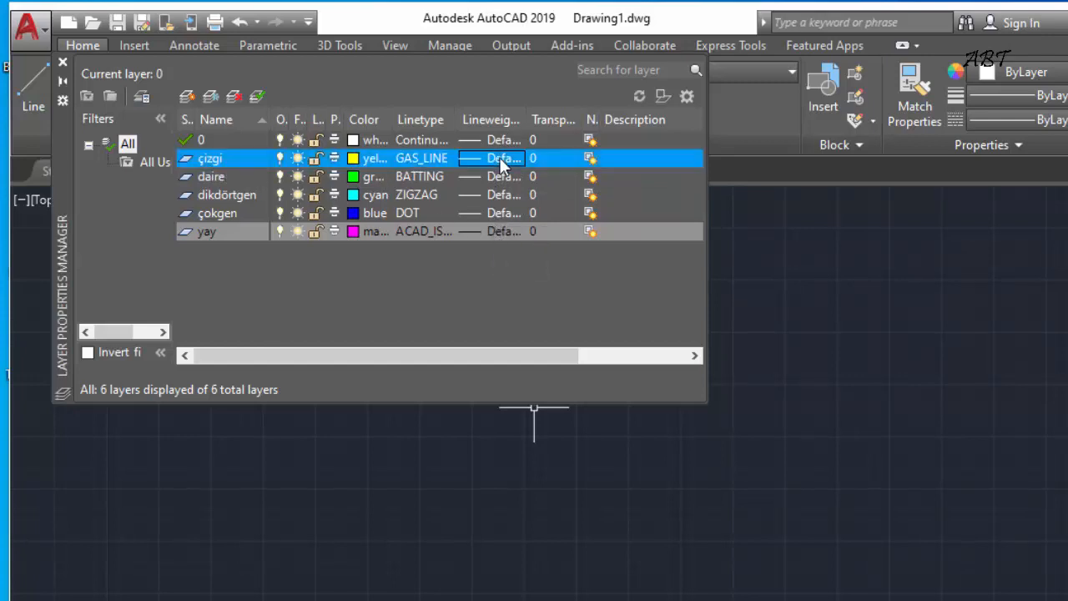
click(500, 159)
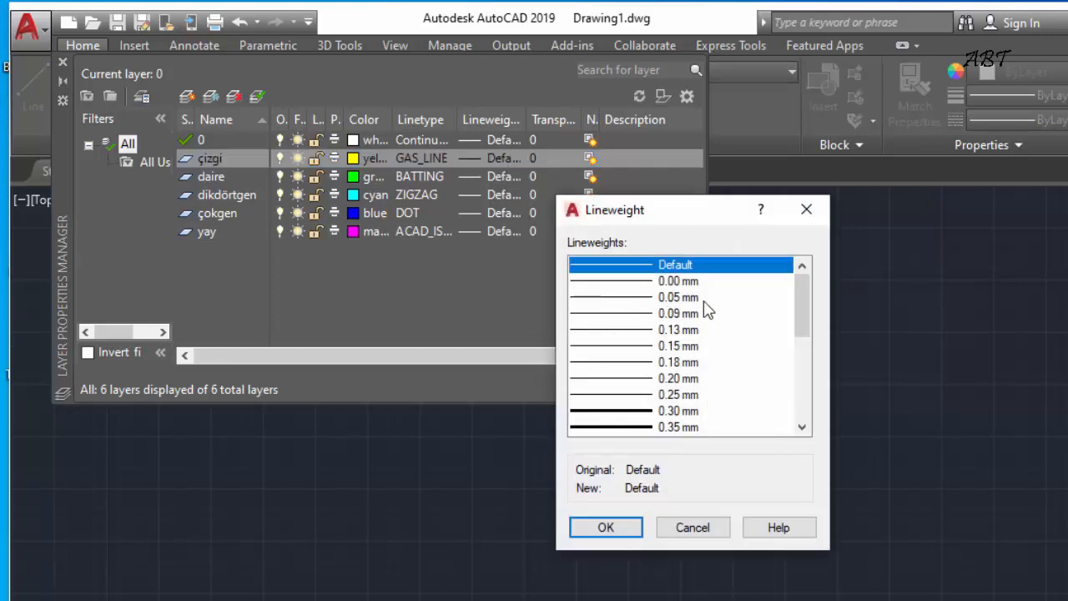
click(682, 379)
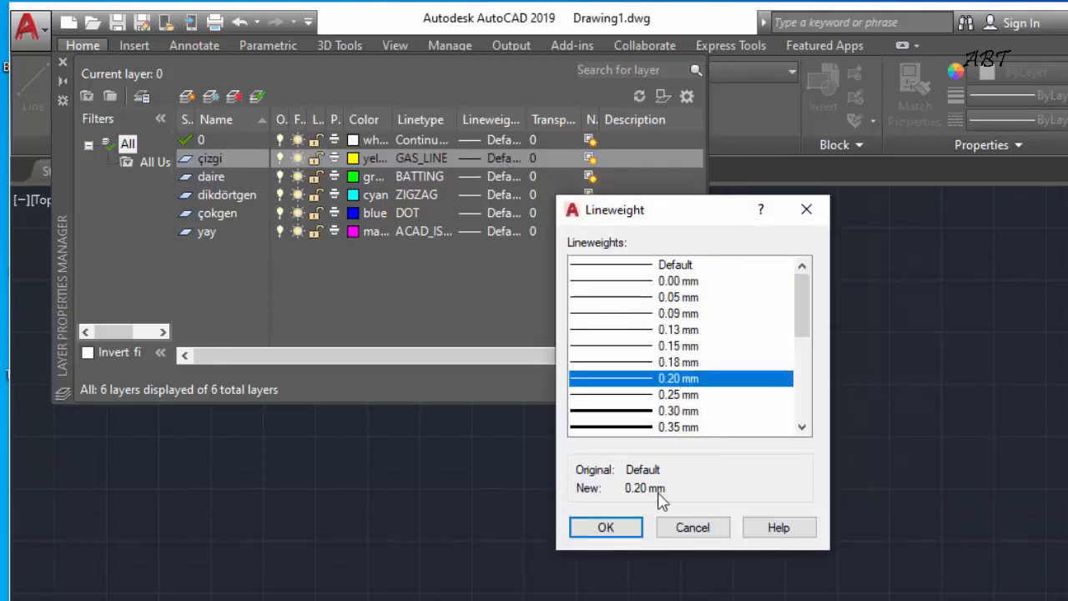
click(606, 528)
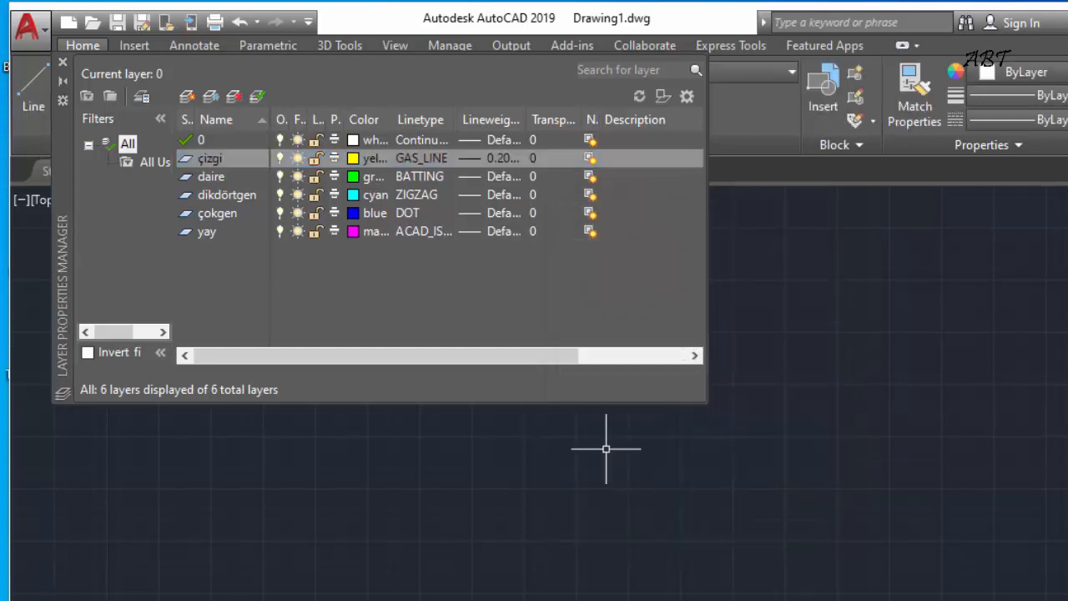
Step: Set the lineweight of layer daire to 0.30 mm
click(496, 176)
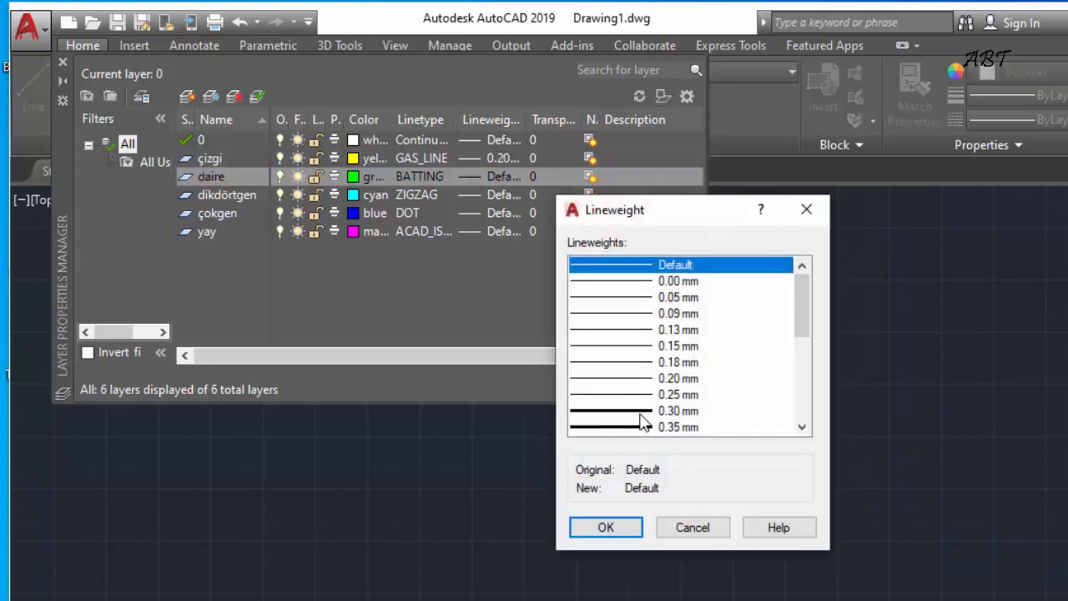
click(640, 411)
click(610, 529)
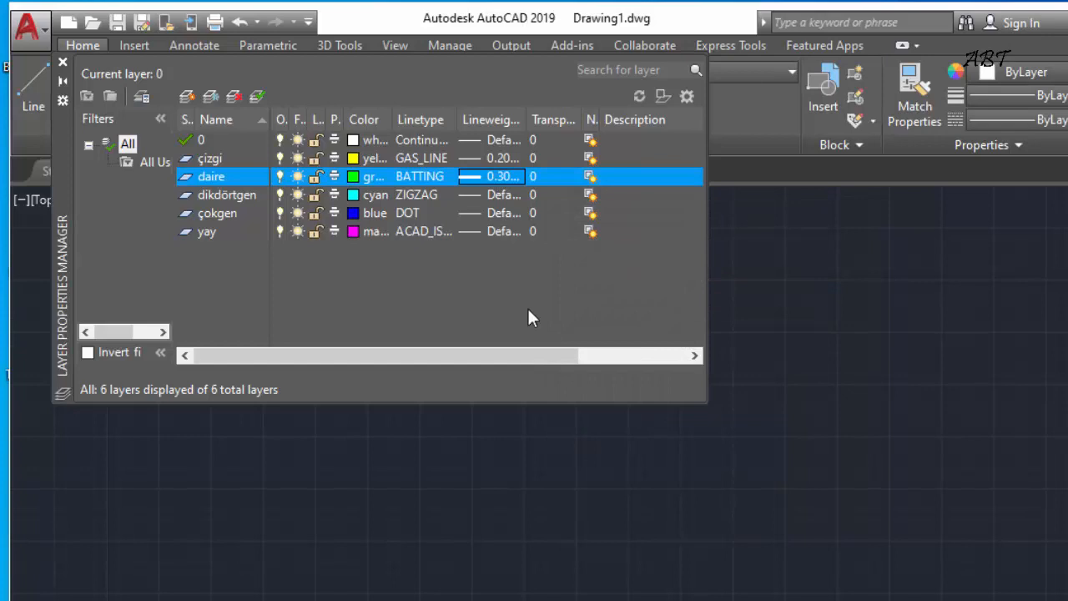
Step: Set the lineweight of layer dikdörtgen to 0.40 mm
click(502, 195)
scroll(689, 388, down, 2)
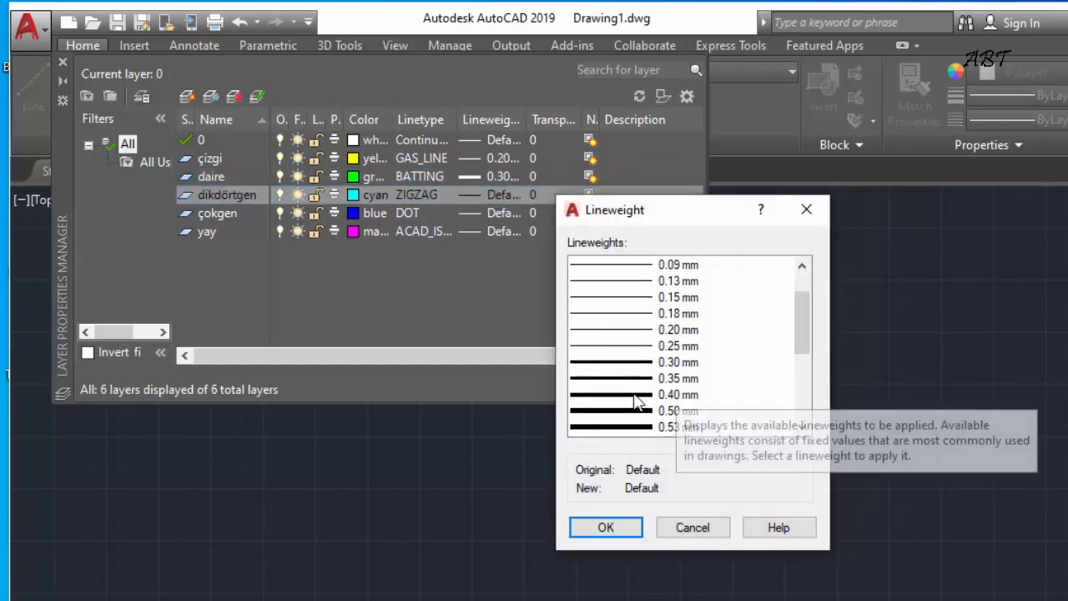
click(638, 399)
click(624, 530)
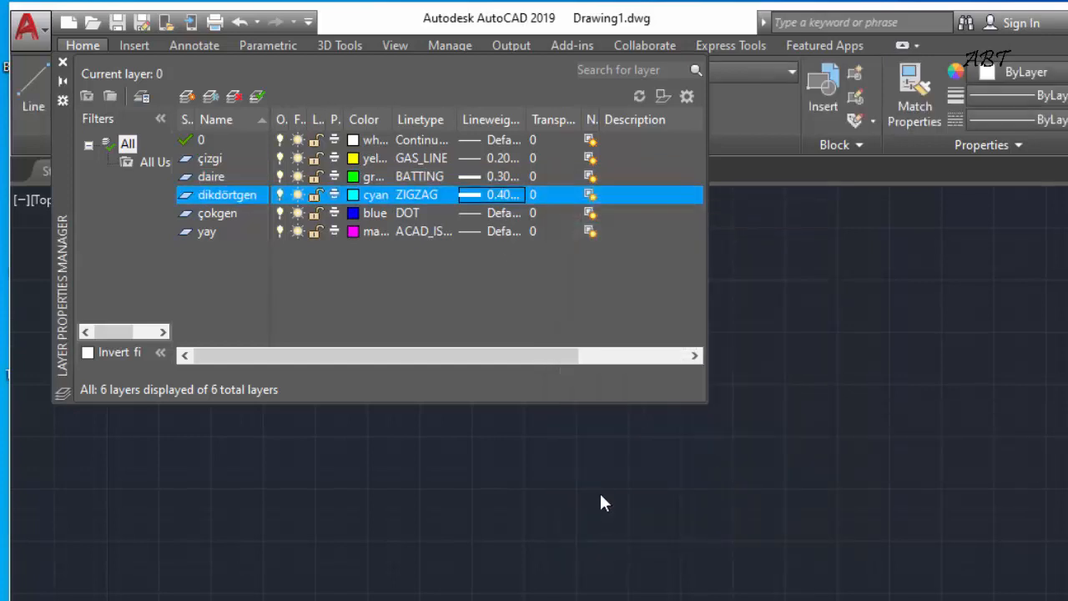
Step: Set the lineweight of layer çokgen to 0.50 mm
click(504, 213)
scroll(663, 359, down, 1)
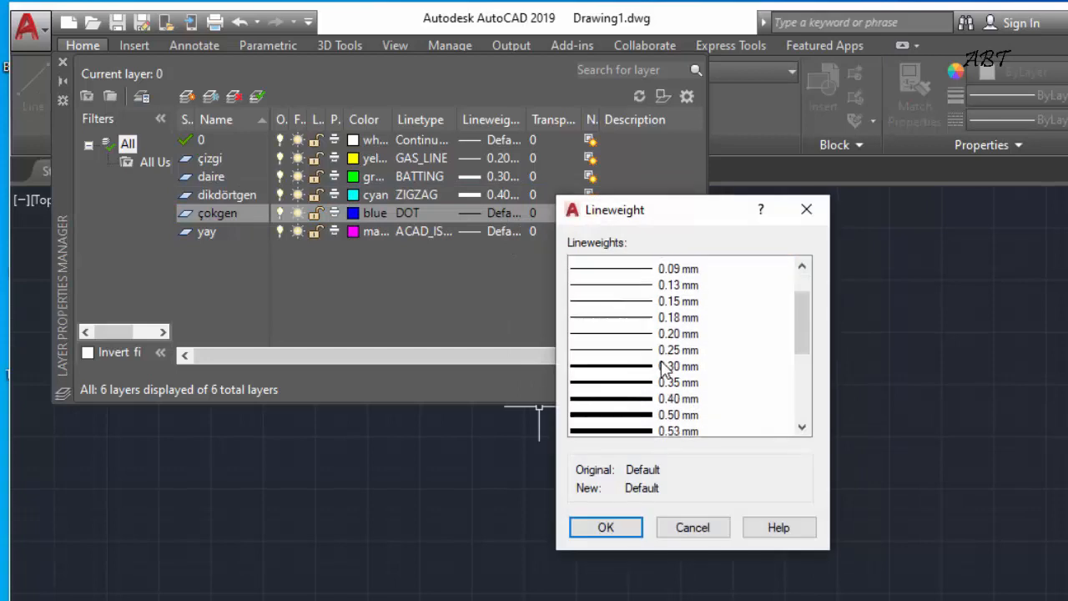
click(647, 412)
click(622, 527)
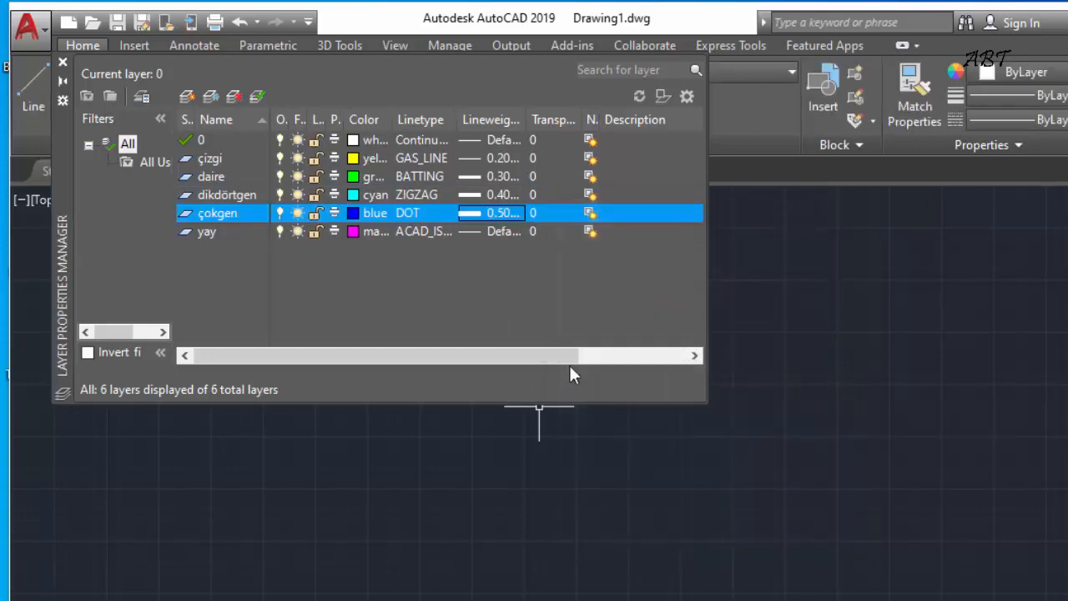
Step: Set the lineweight of layer yay to 0.60 mm and close the layer manager
click(498, 232)
scroll(647, 400, down, 2)
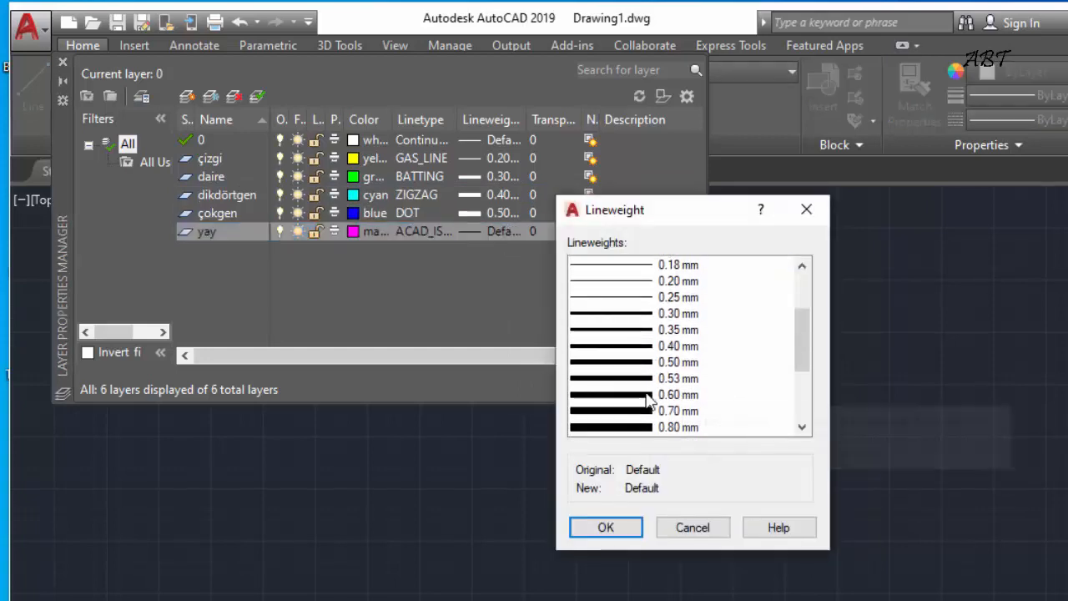
click(634, 395)
click(622, 526)
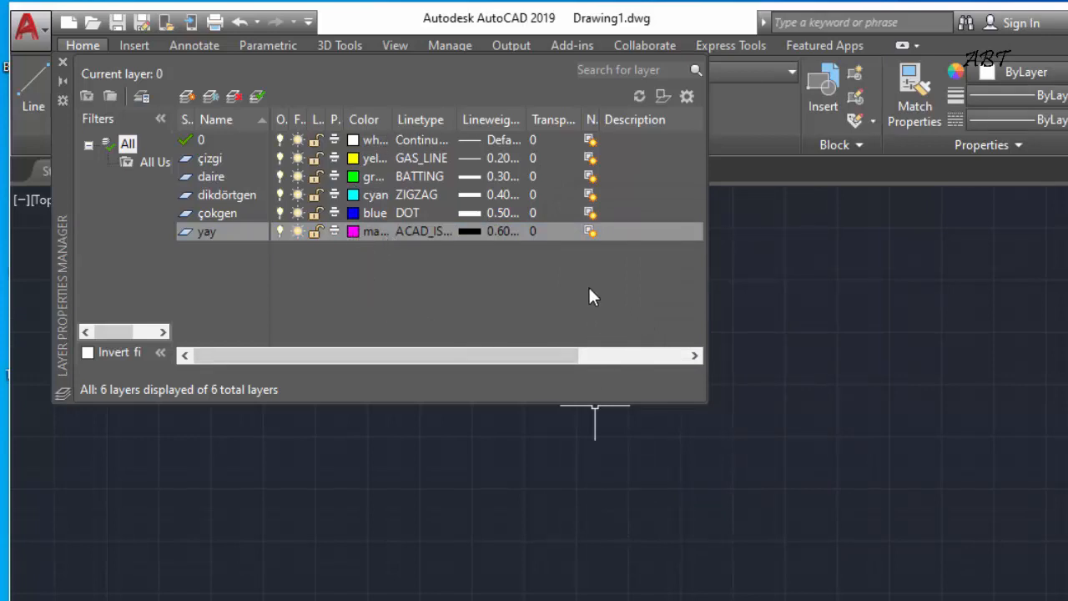
click(64, 63)
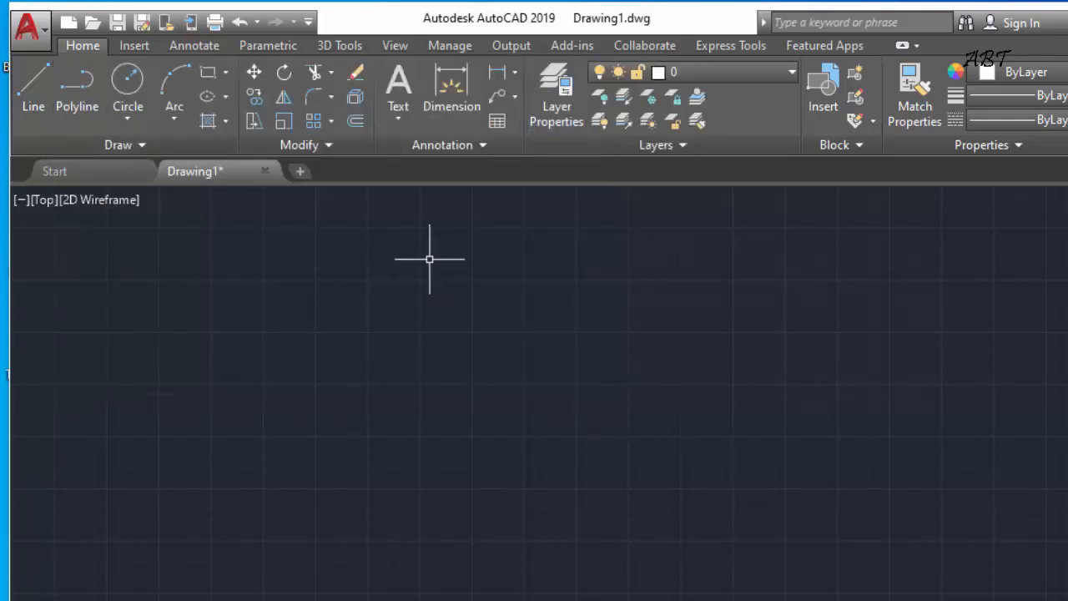
click(560, 96)
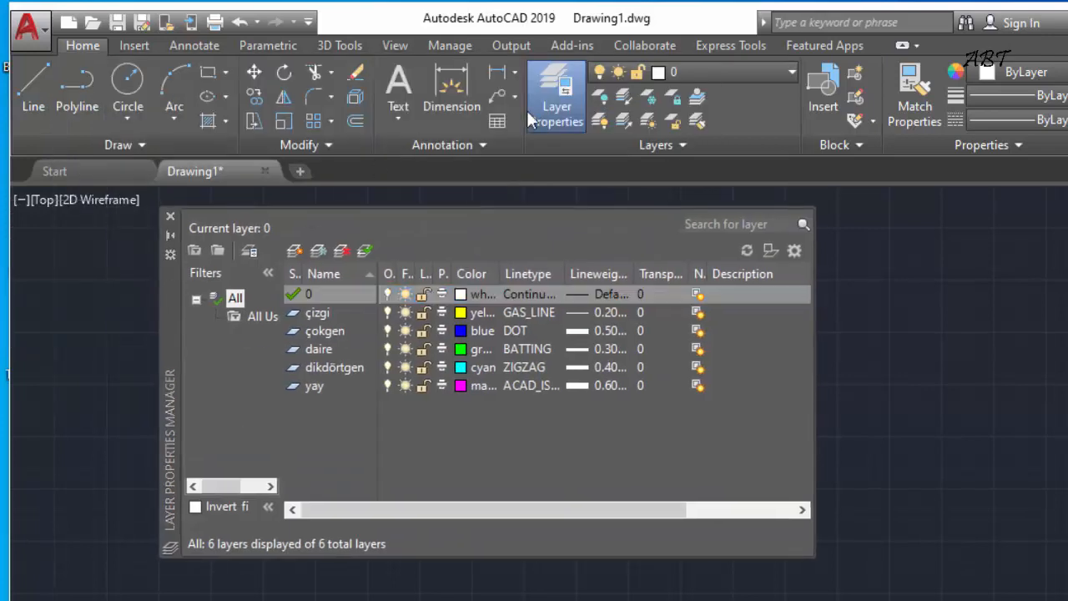
click(559, 109)
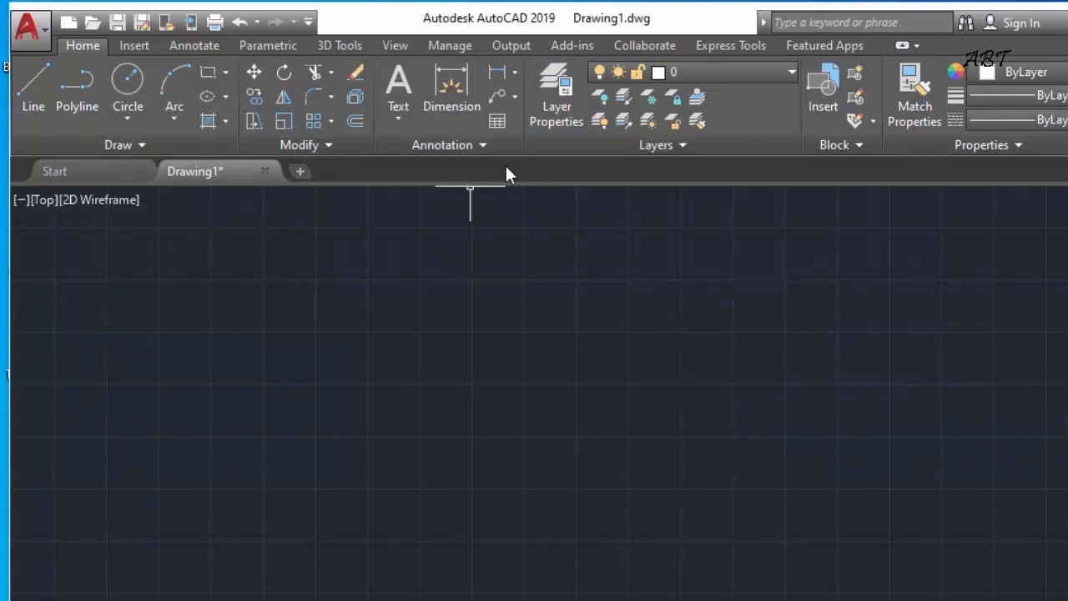
Step: Make çizgi the current layer and draw a horizontal line 200 units long on it
click(763, 74)
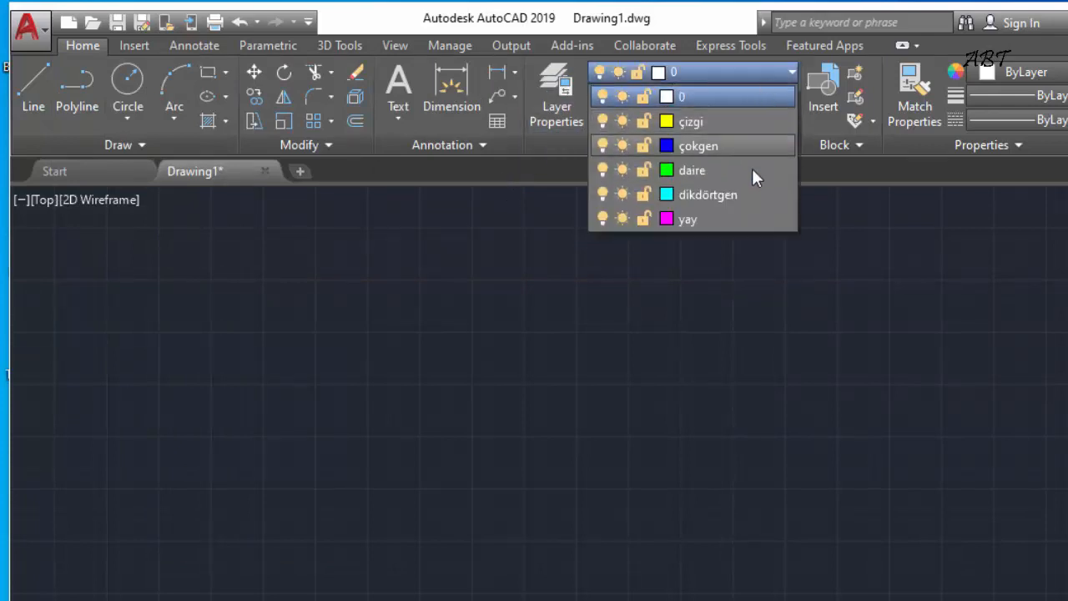
click(738, 121)
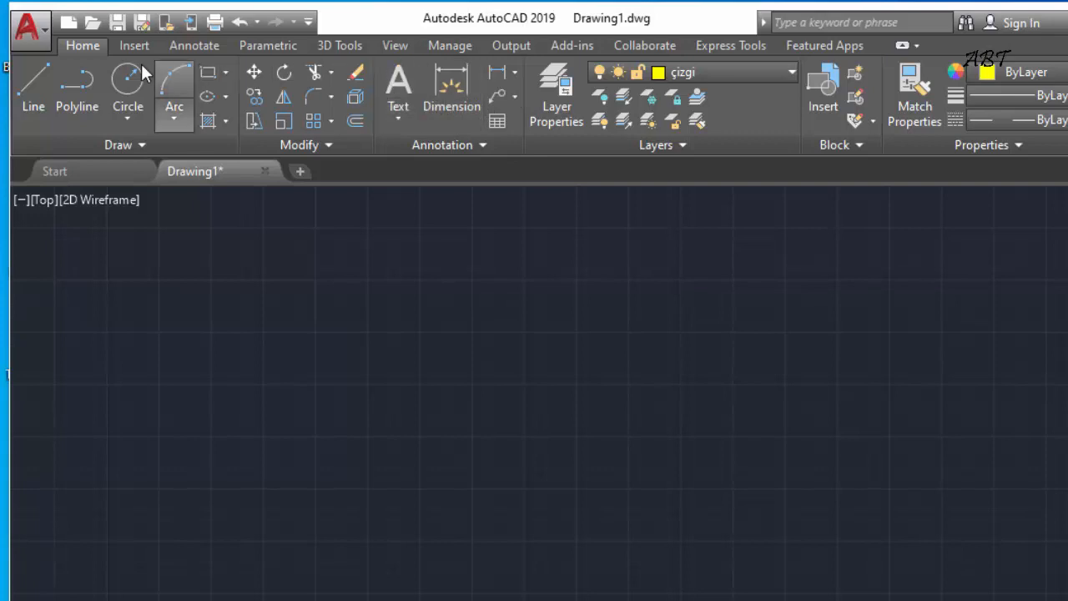
click(35, 71)
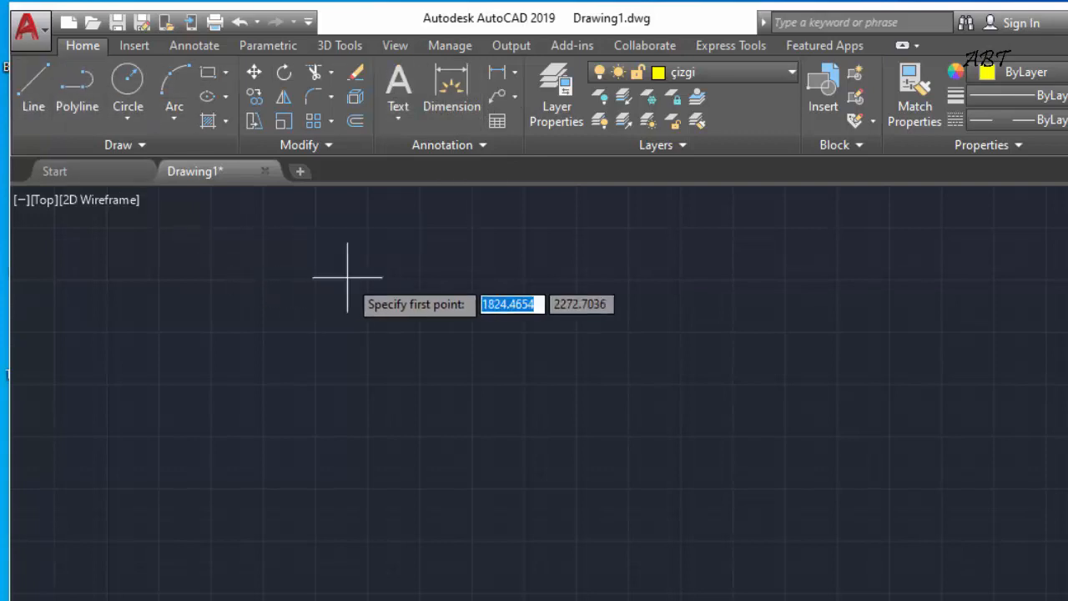
click(390, 293)
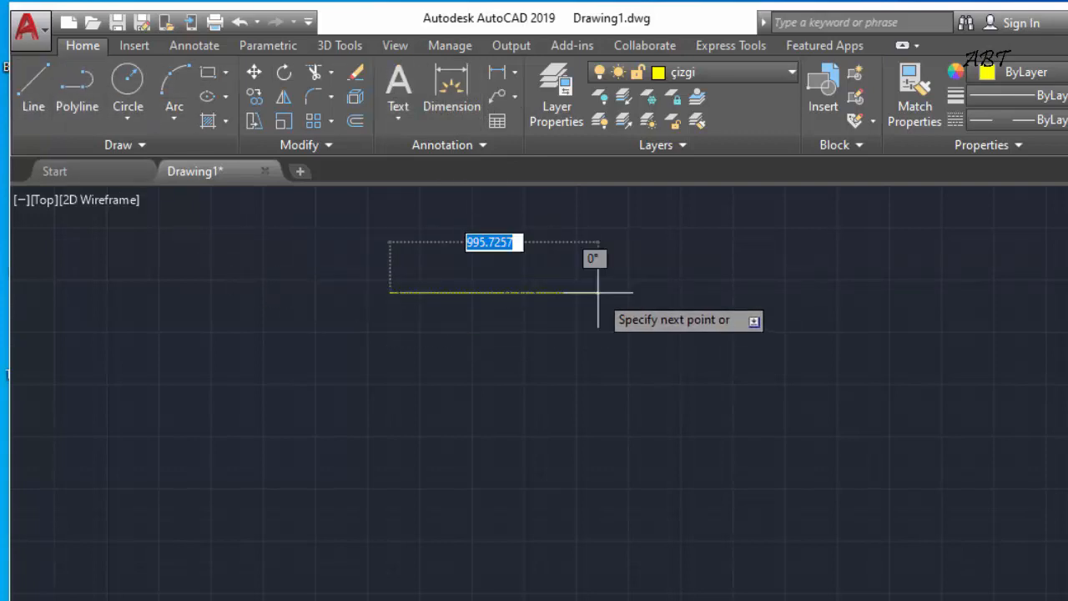
text(200)
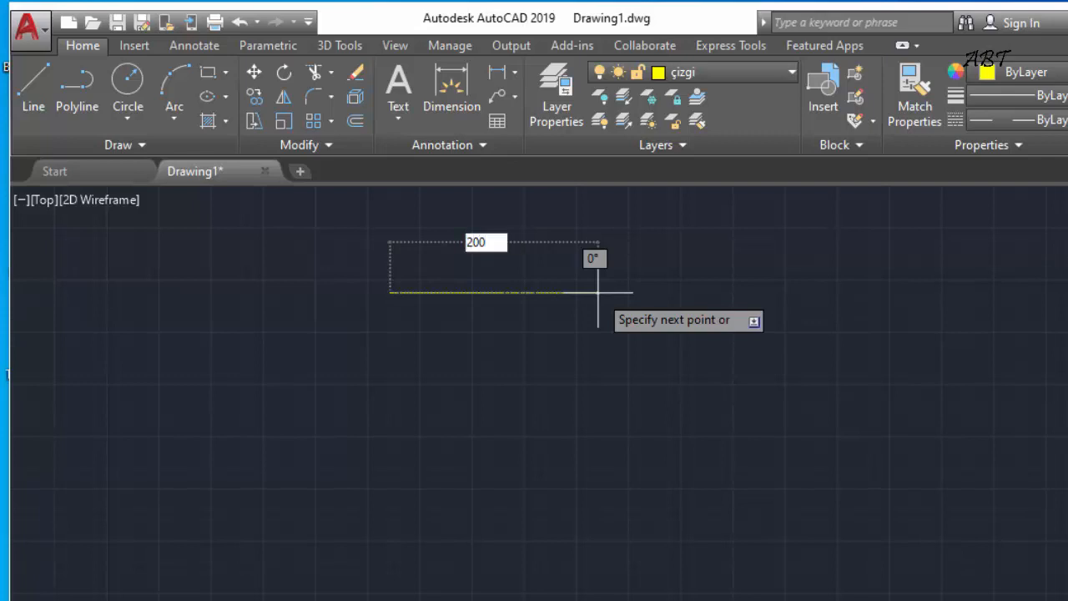
key(Return)
key(Return)
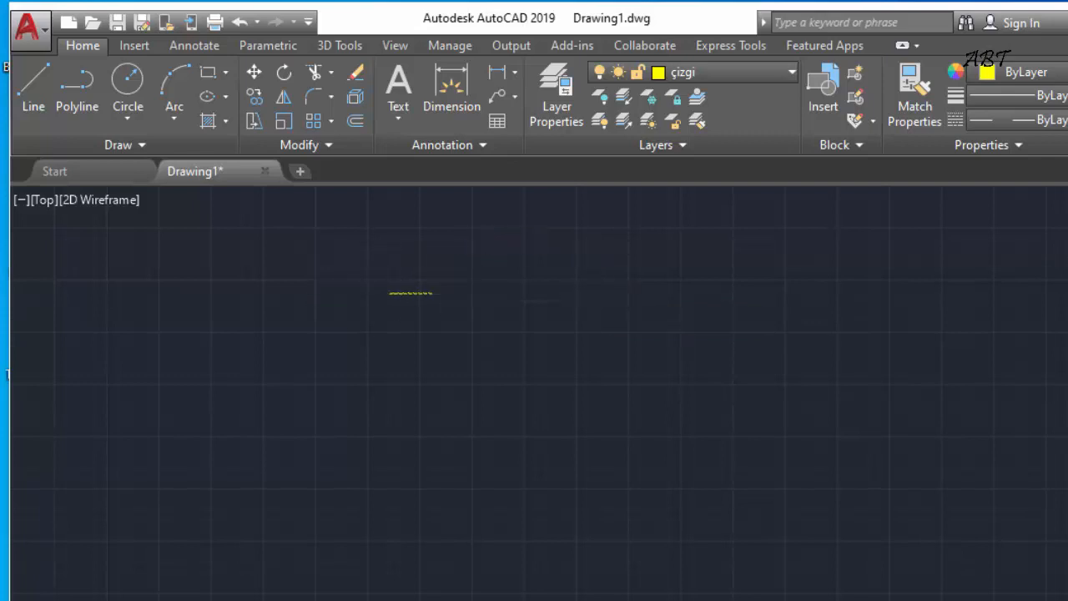
scroll(409, 284, up, 10)
middle_drag(458, 373, 614, 311)
scroll(608, 258, up, 3)
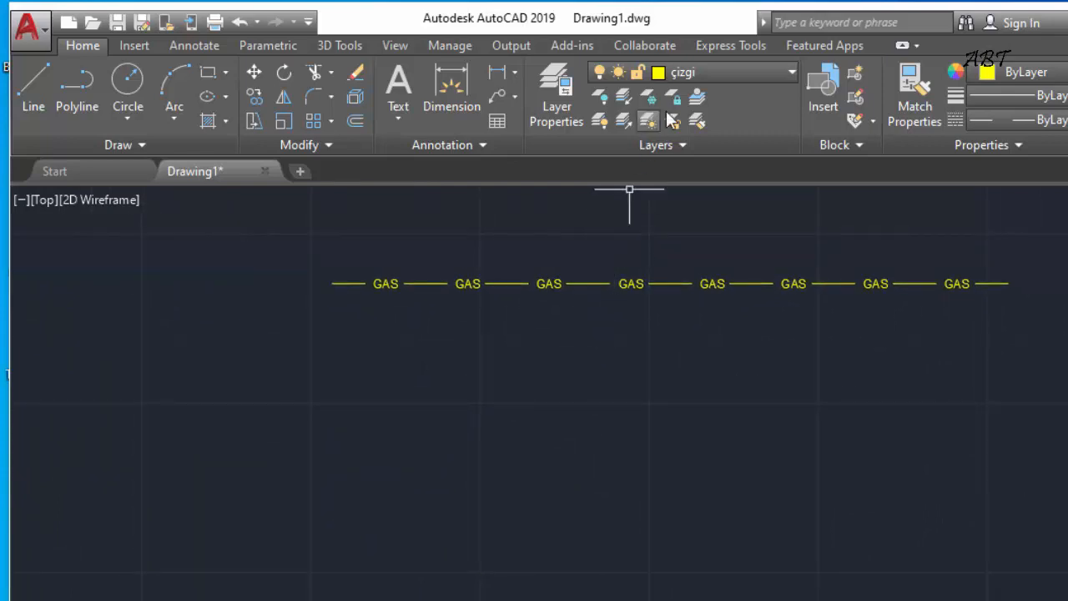
Step: Make çokgen the current layer and draw a five-sided polygon below the line, inscribed in a circle of radius 50
click(721, 73)
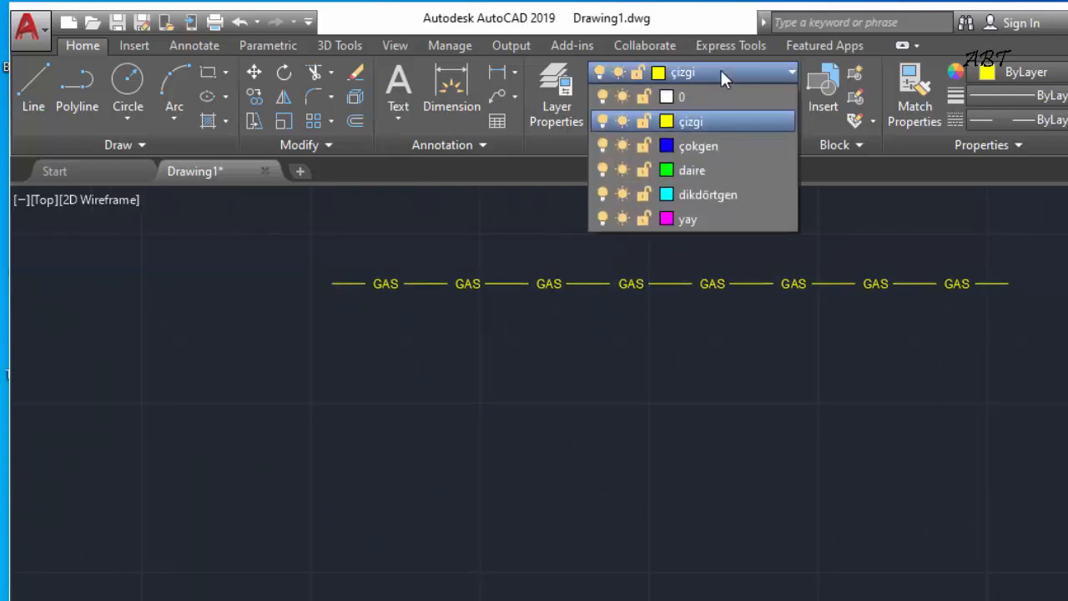
click(718, 146)
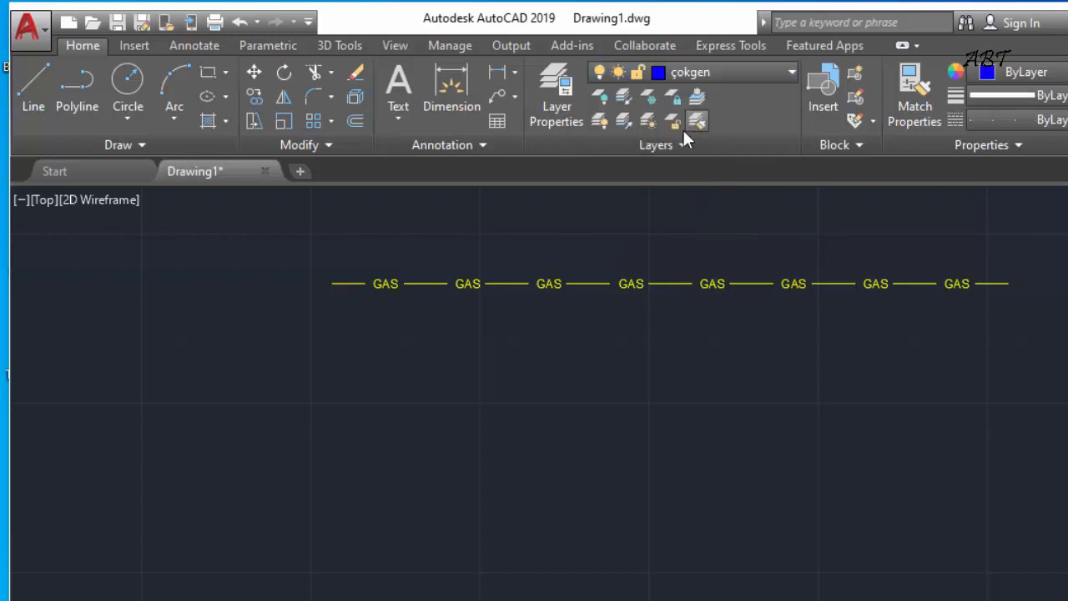
click(225, 73)
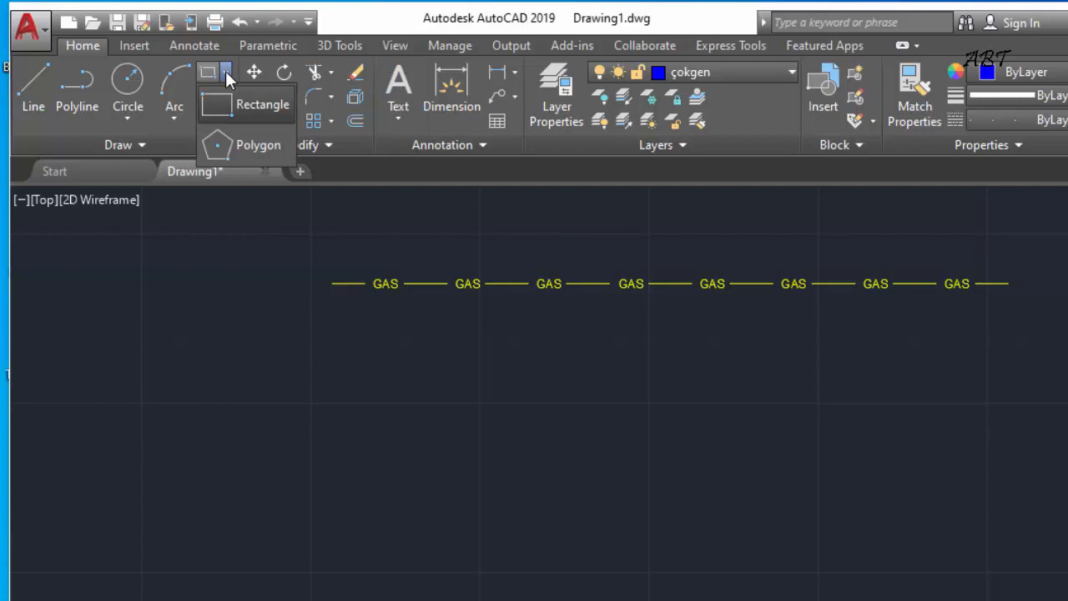
click(240, 144)
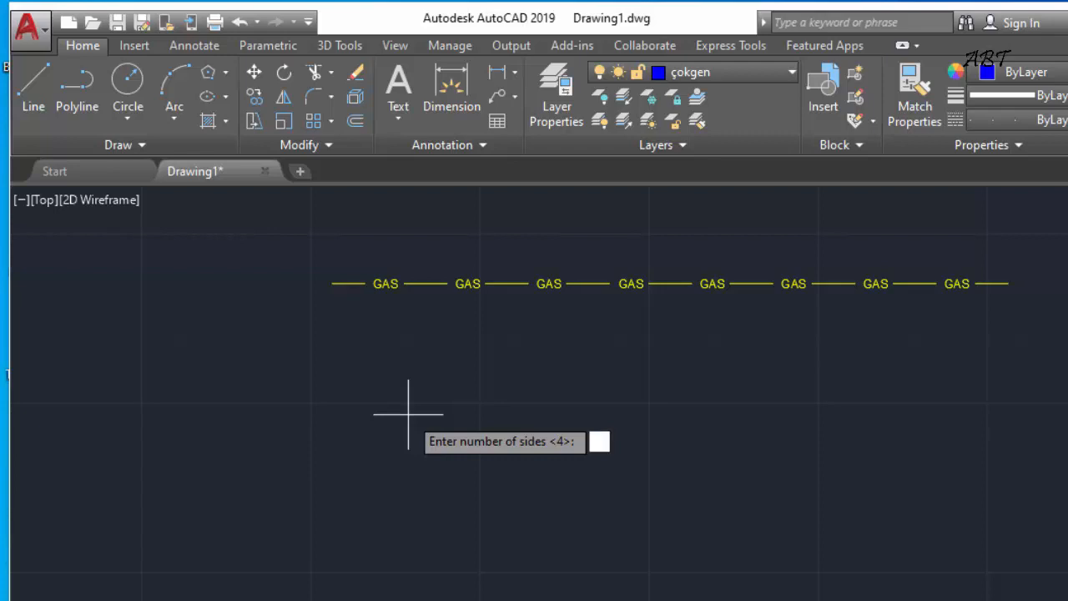
key(Return)
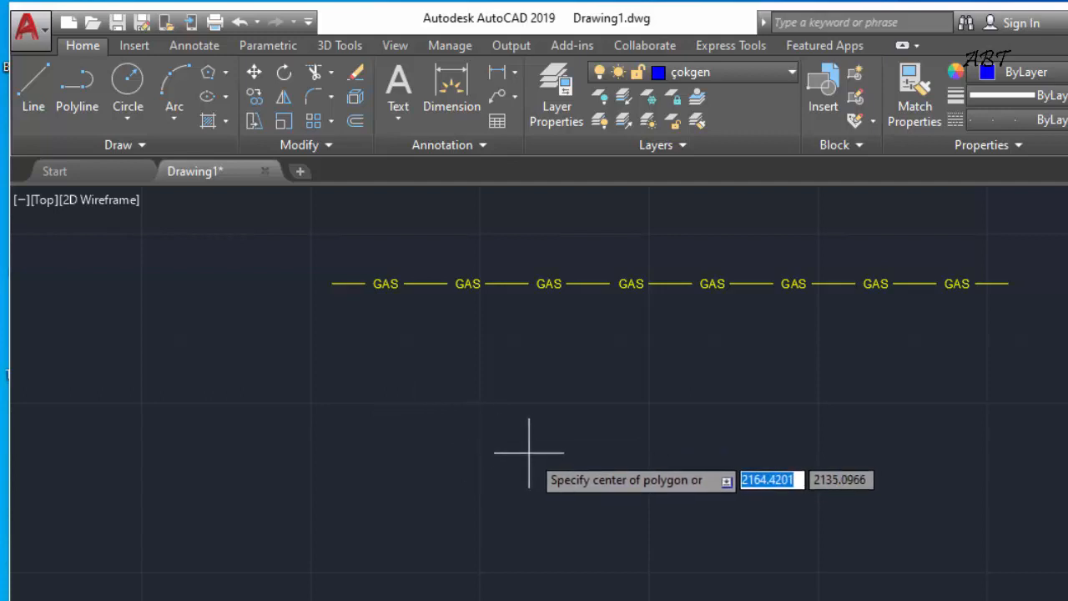
click(600, 469)
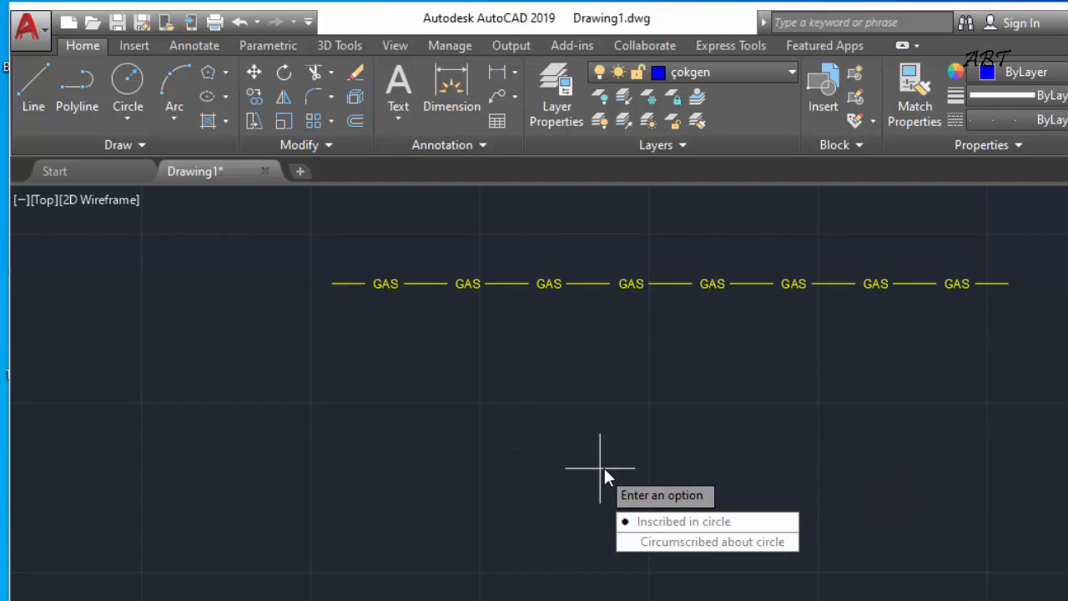
click(668, 521)
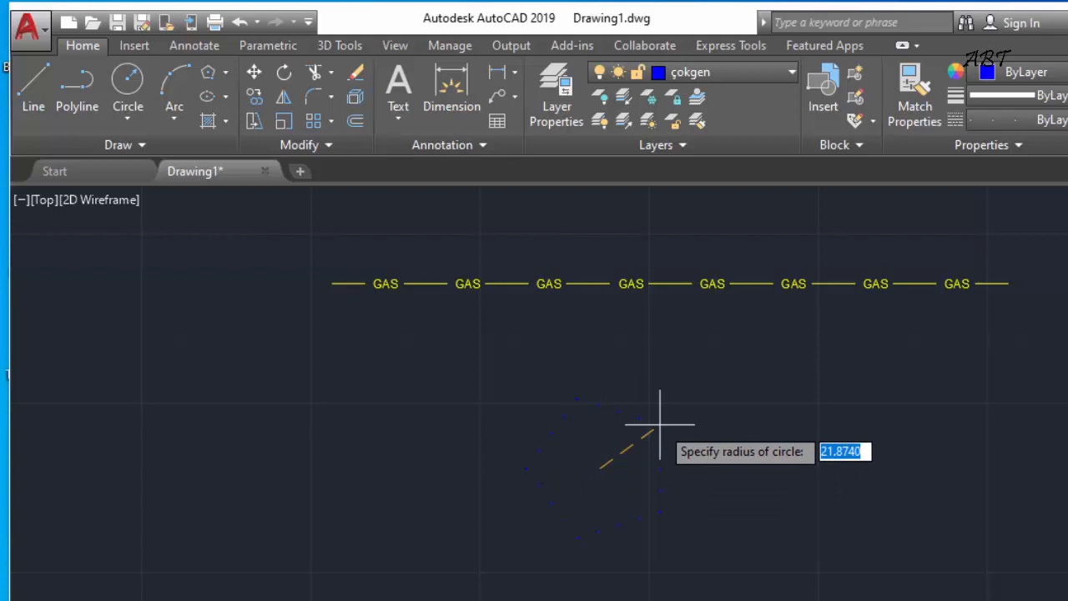
text(50)
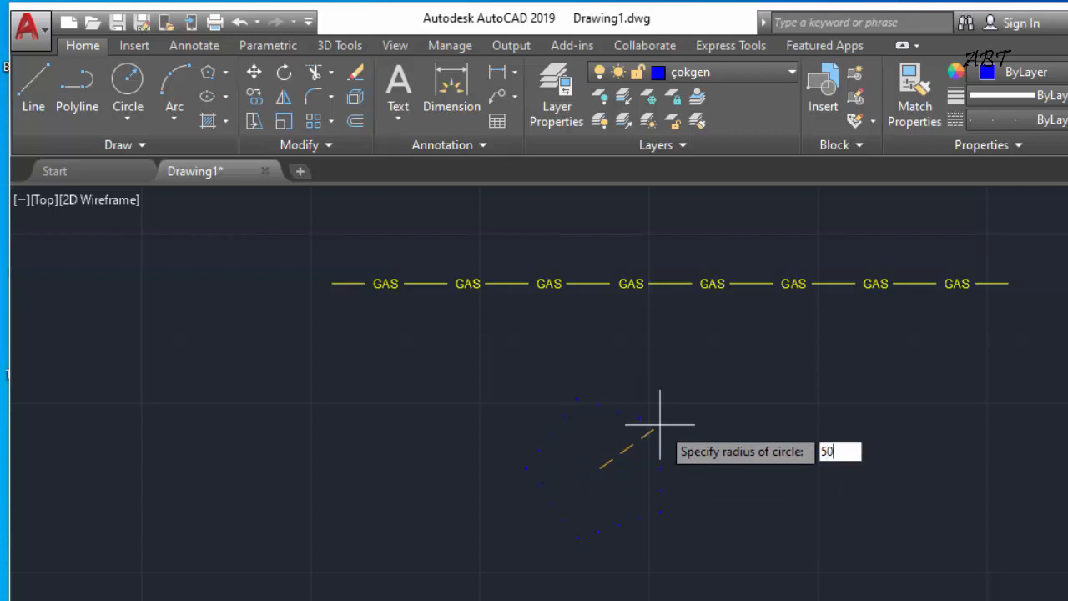
key(Return)
scroll(632, 440, up, 2)
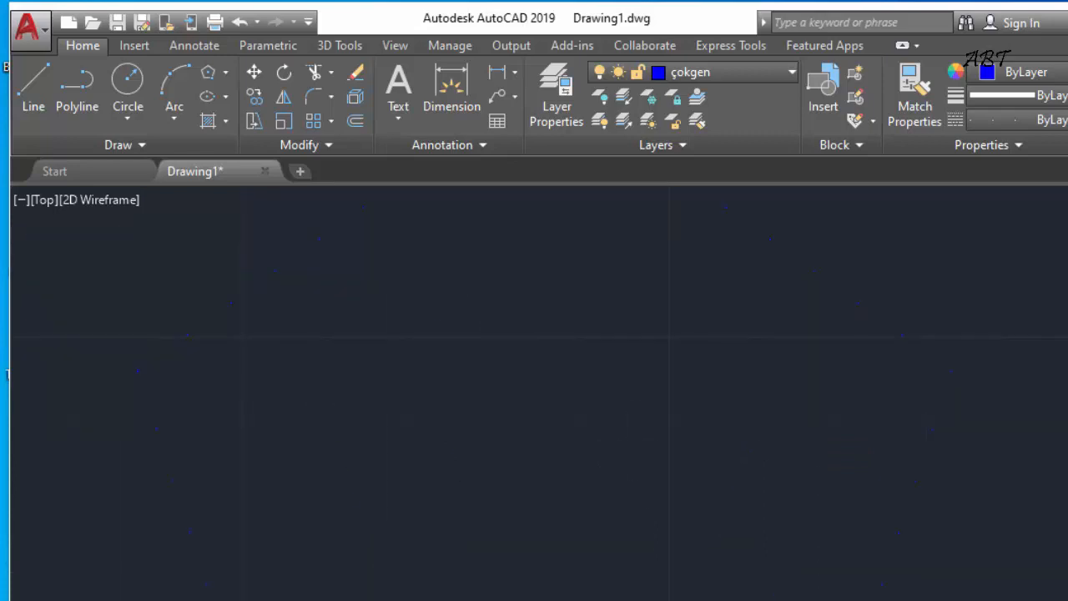
scroll(659, 454, down, 6)
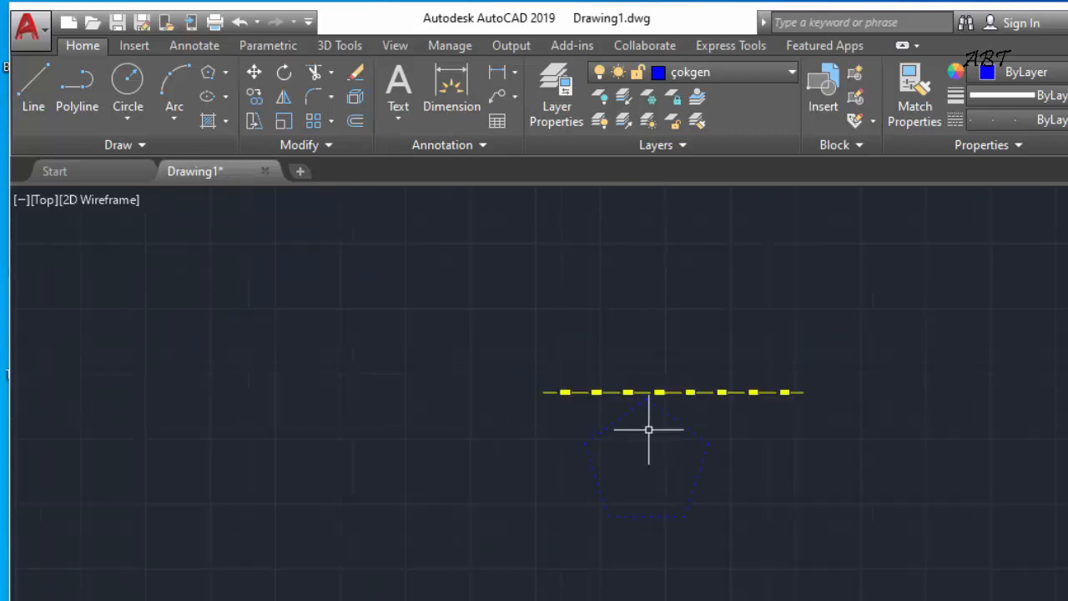
scroll(648, 429, up, 2)
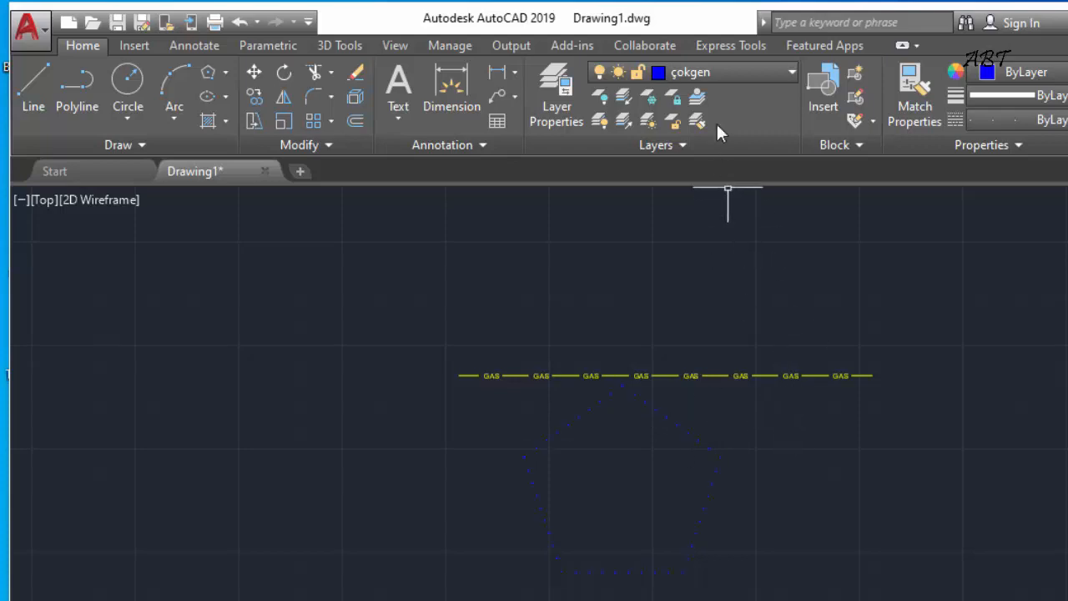
Step: Change the colour of layer çokgen to index colour 111
click(657, 72)
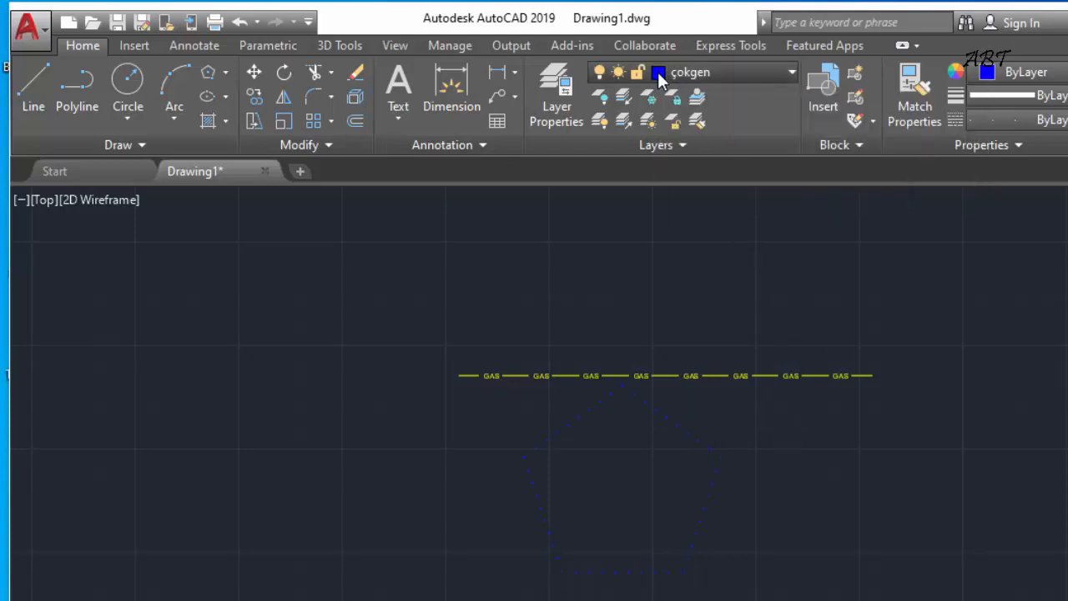
click(665, 147)
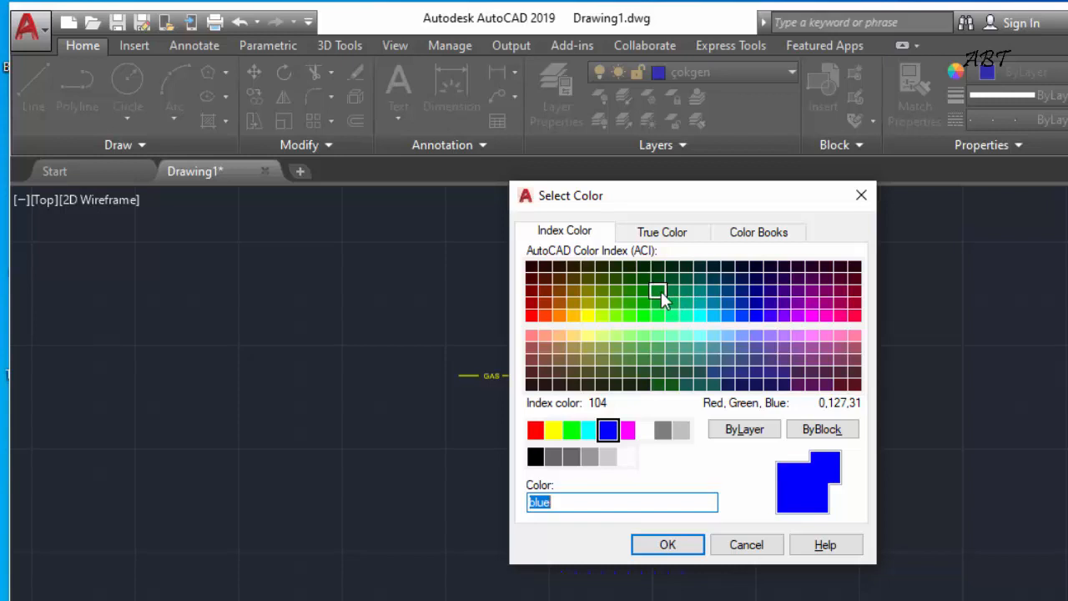
click(672, 336)
click(677, 547)
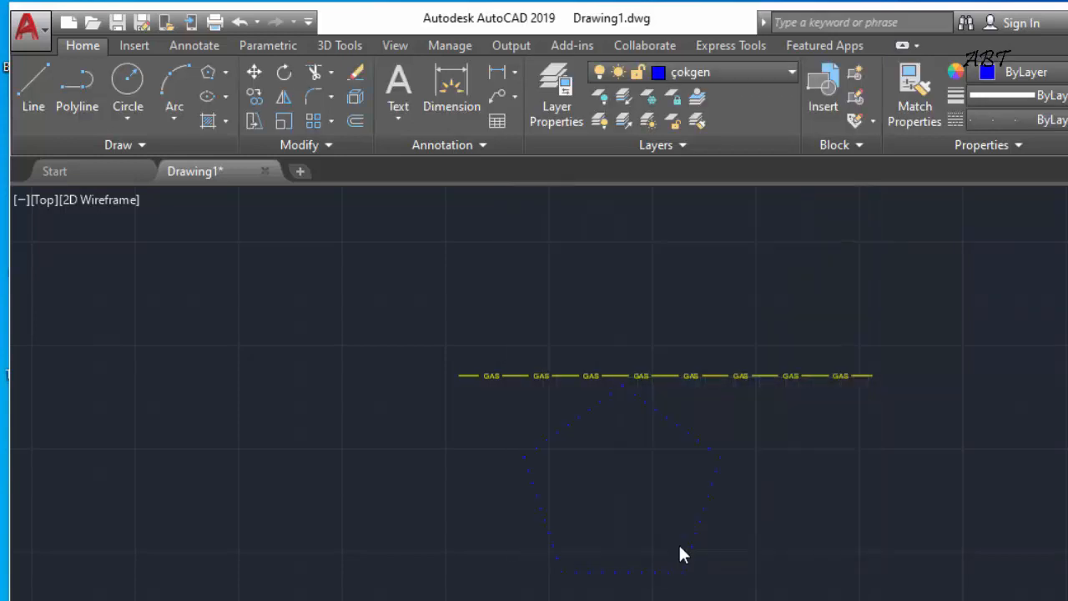
middle_drag(811, 432, 677, 356)
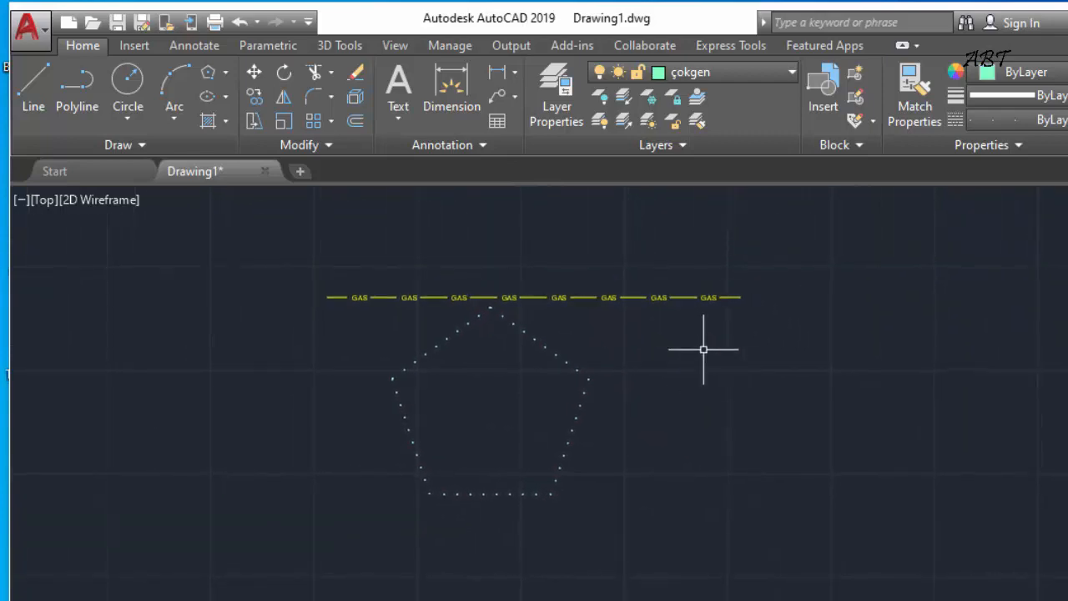
Step: Make daire the current layer and draw a circle of radius 50 to the right of the pentagon
click(748, 71)
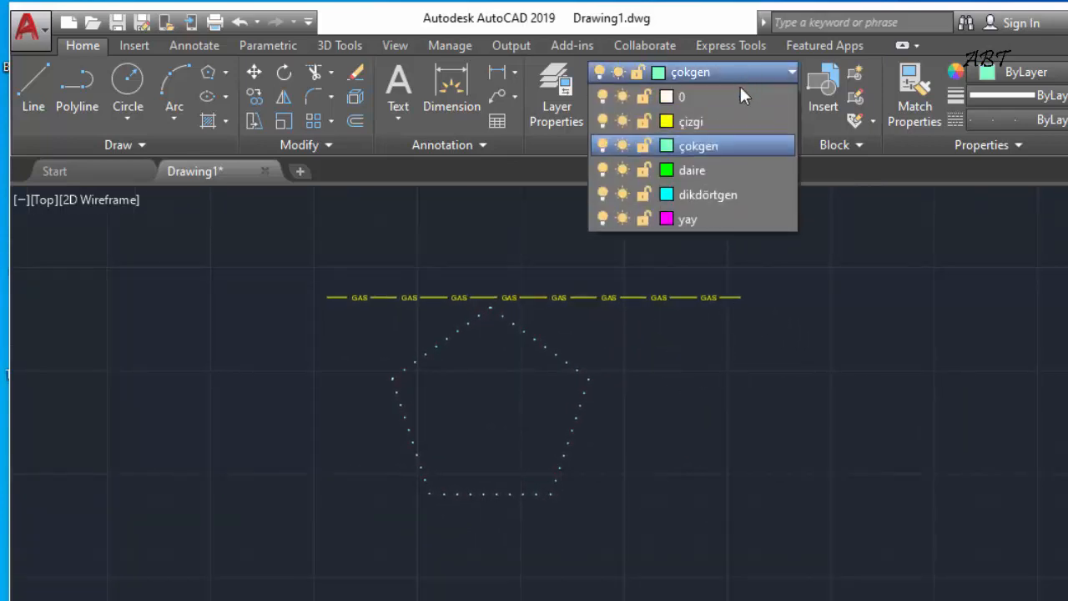
click(719, 168)
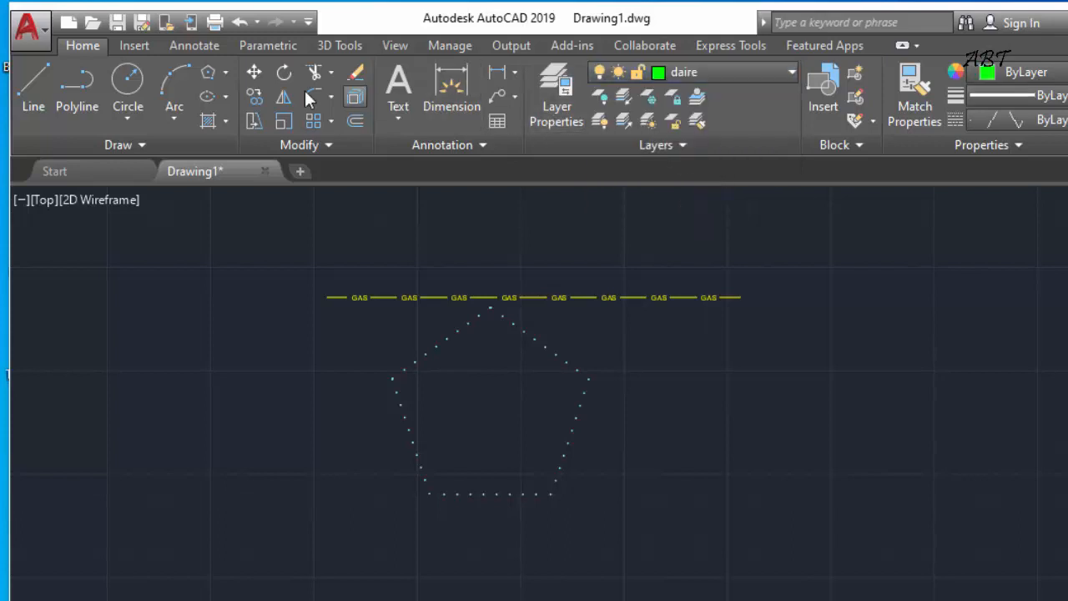
click(130, 79)
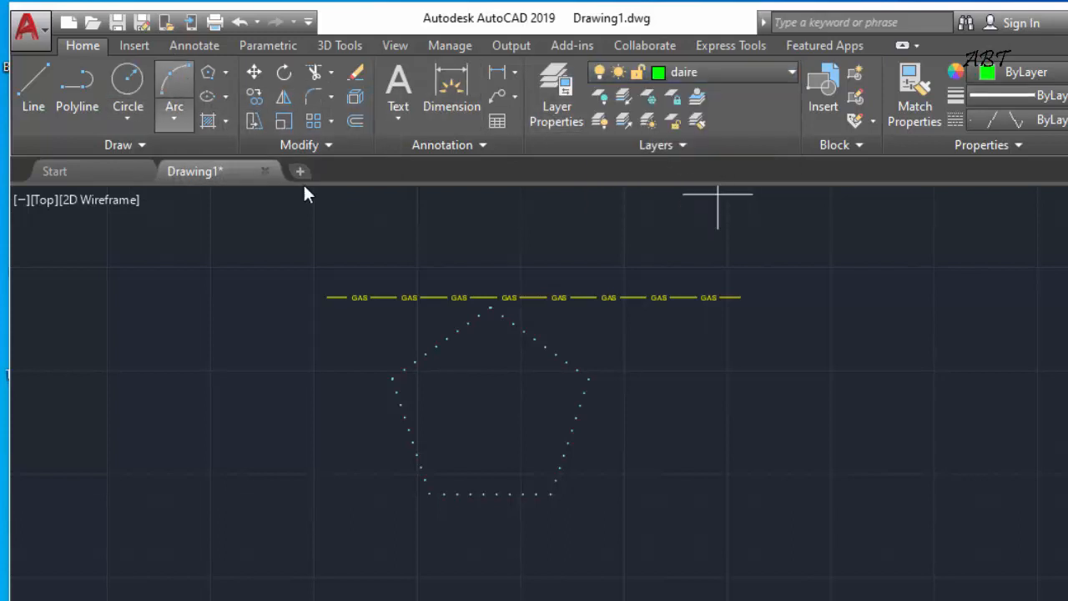
click(810, 424)
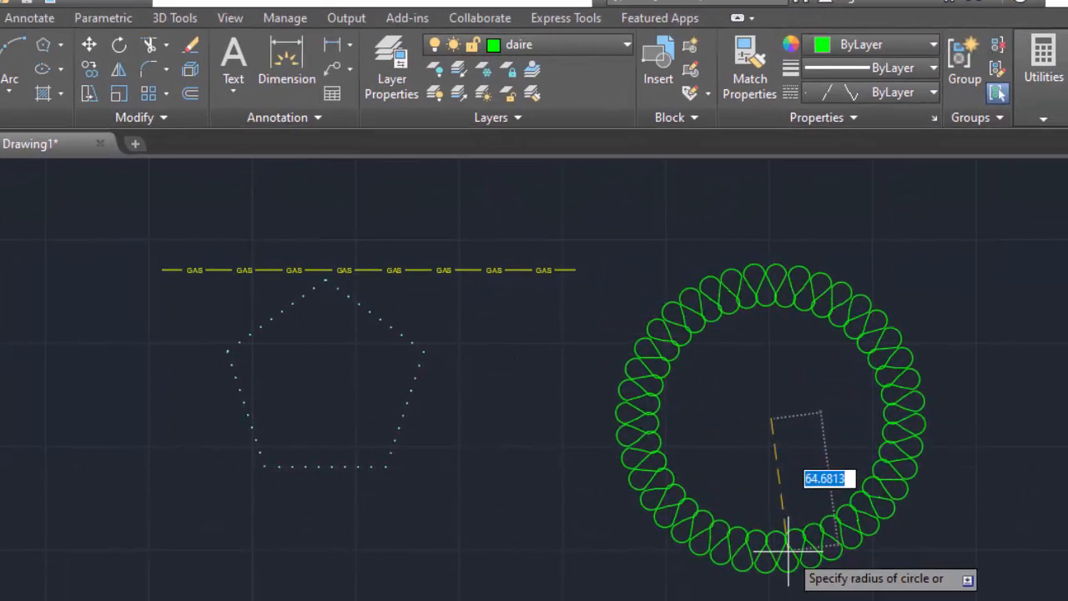
text(50)
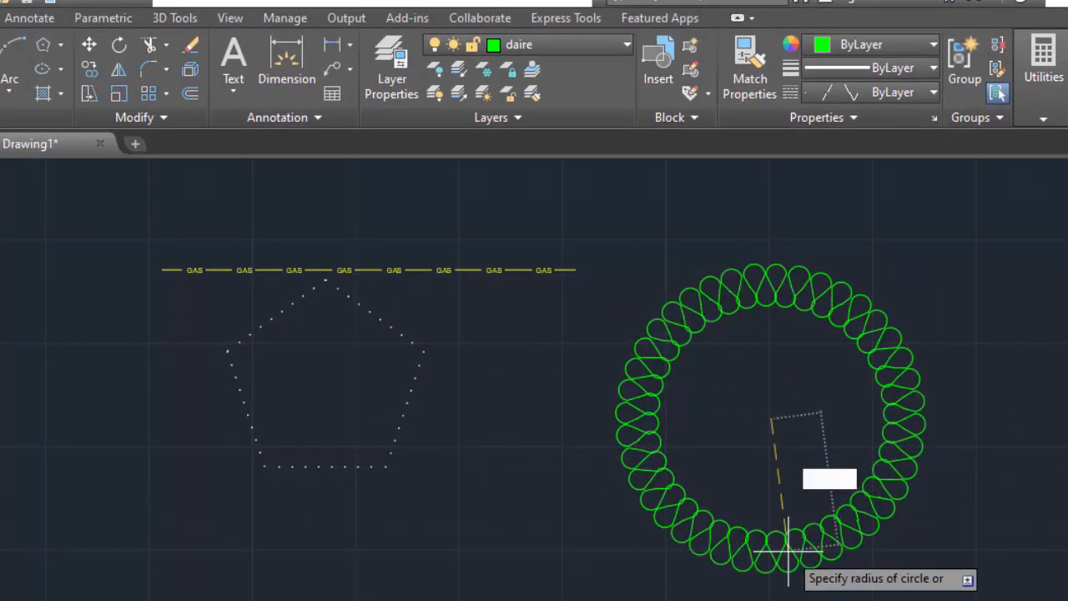
key(Return)
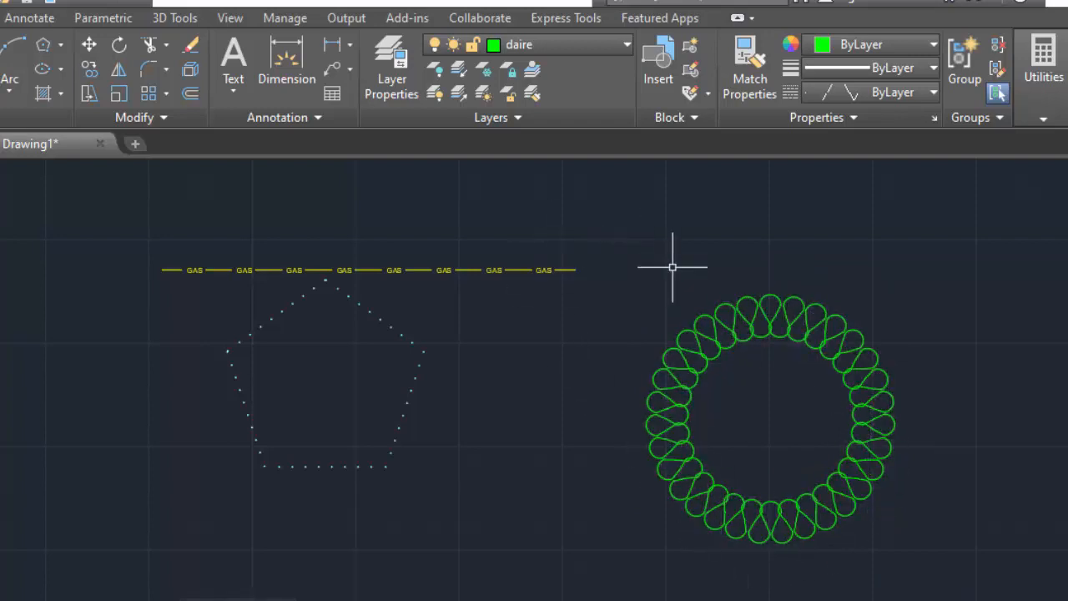
Step: Make dikdörtgen the current layer and draw a rectangle of length 150 and width 120 below the pentagon
scroll(608, 389, down, 2)
scroll(607, 391, up, 2)
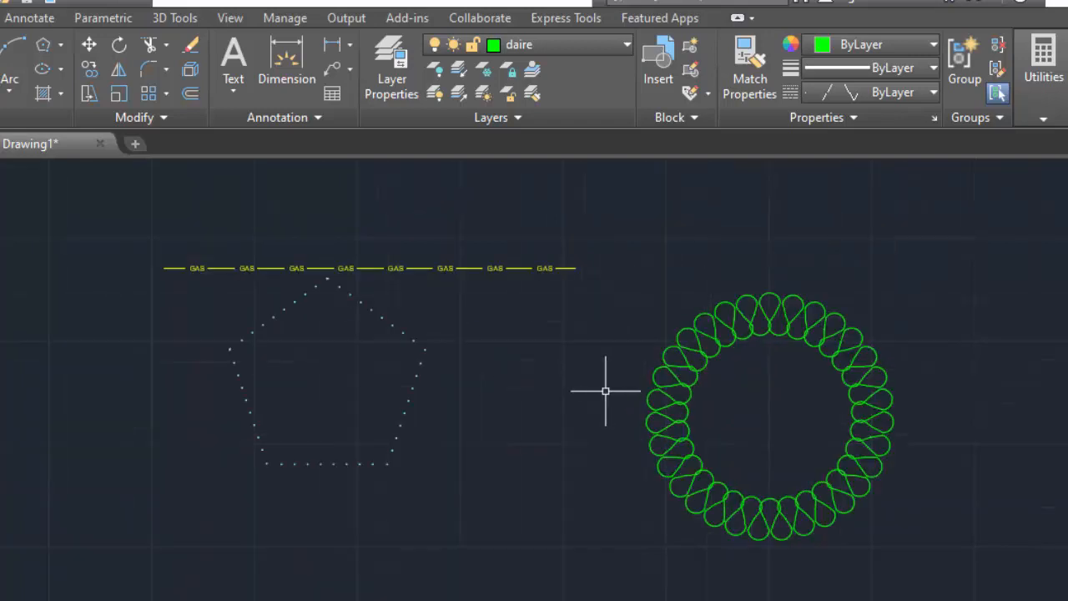
middle_drag(589, 380, 671, 310)
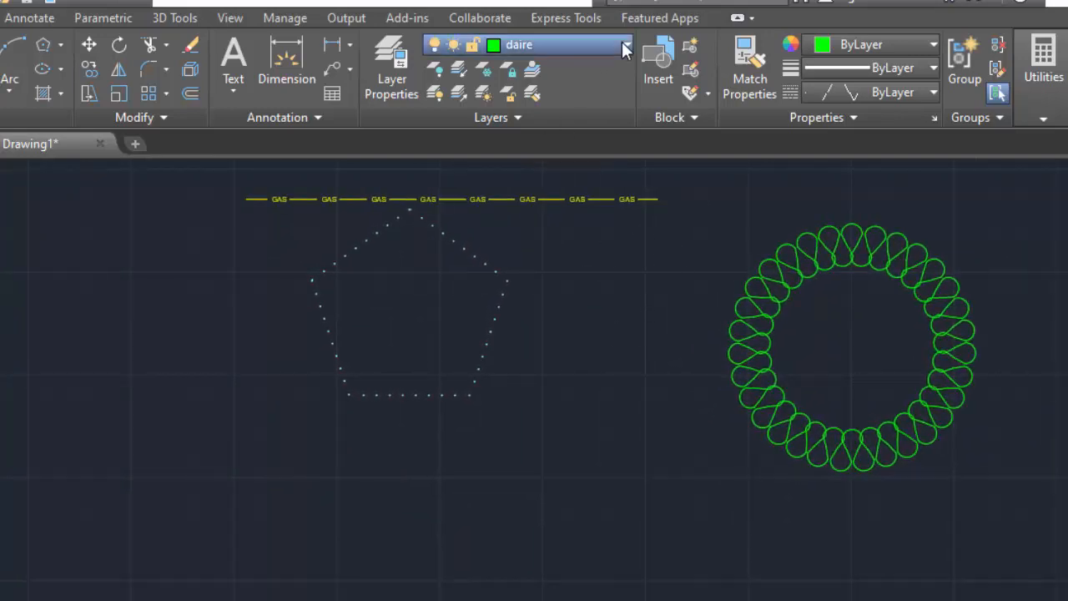
click(624, 43)
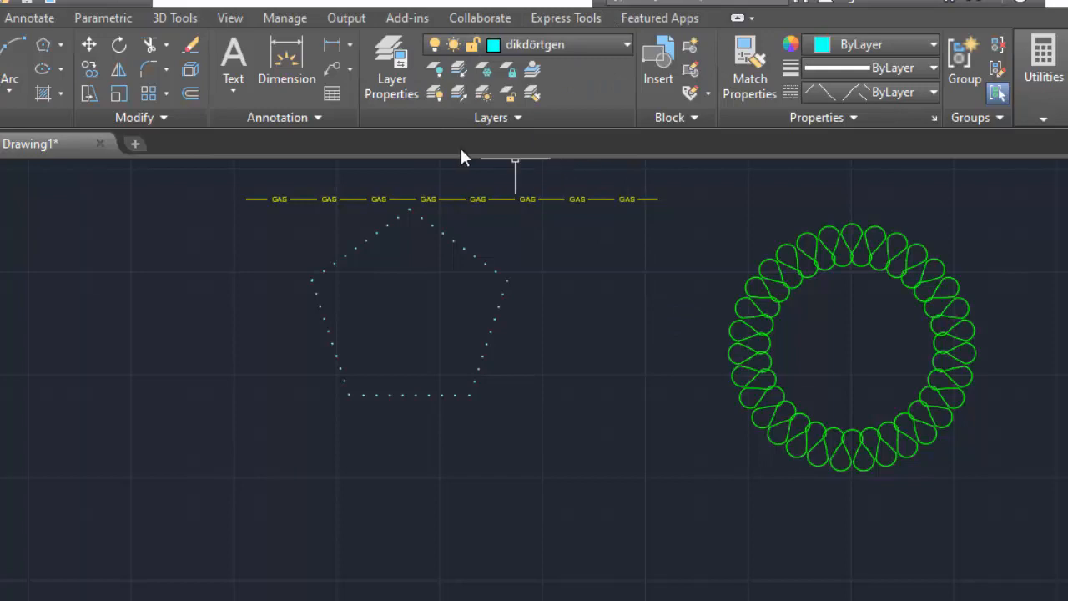
click(61, 44)
click(84, 73)
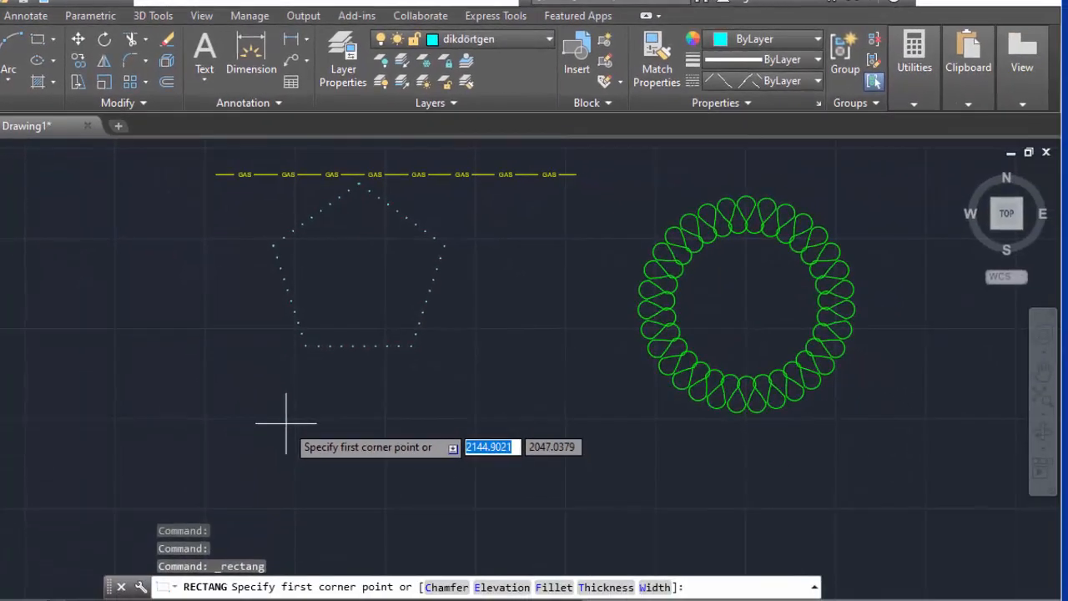
click(292, 416)
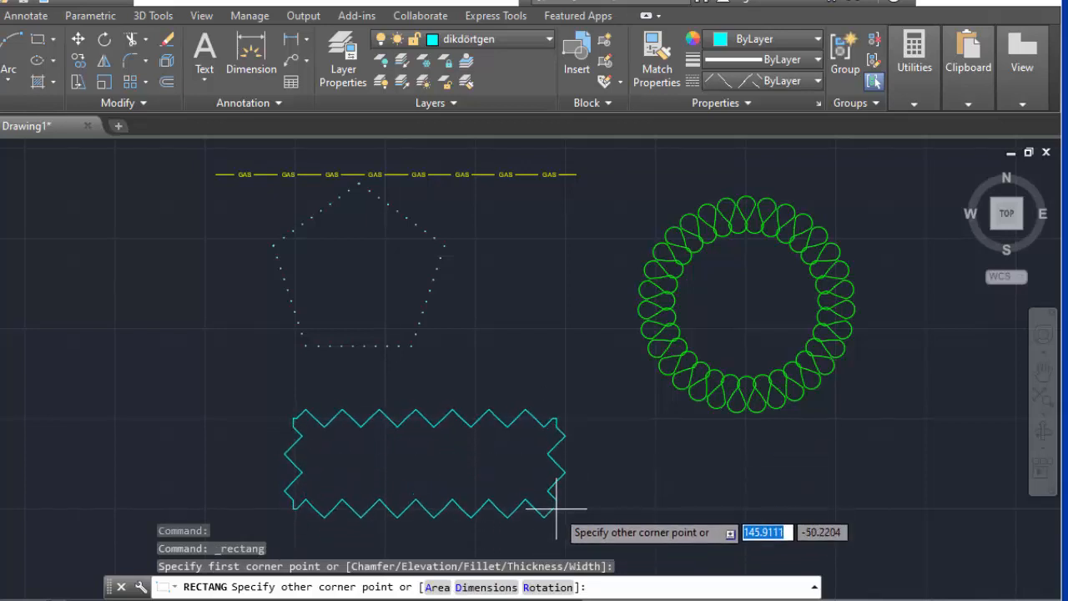
click(487, 588)
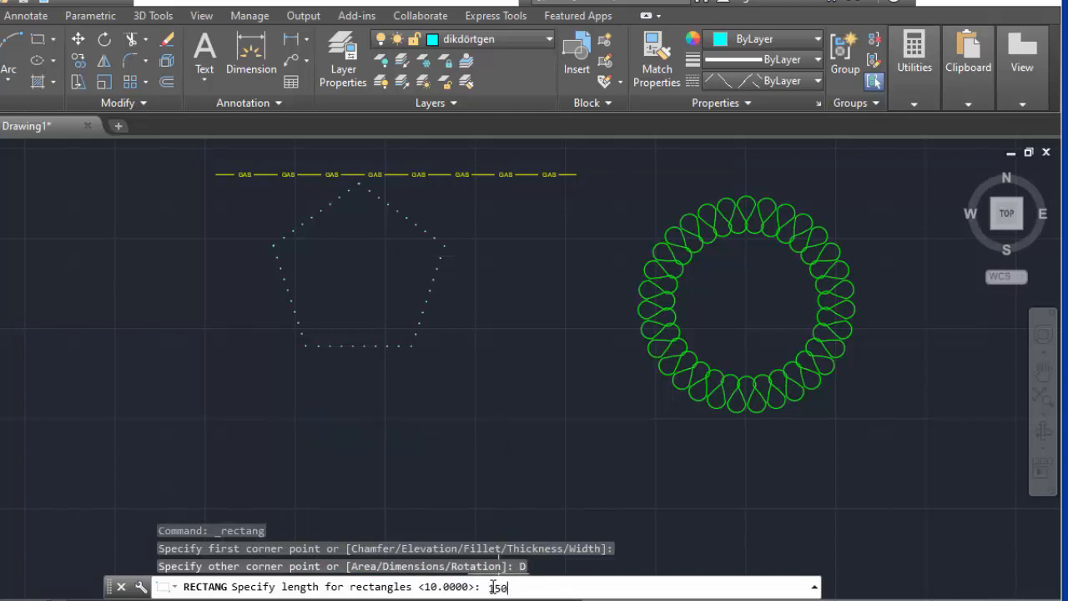
key(Return)
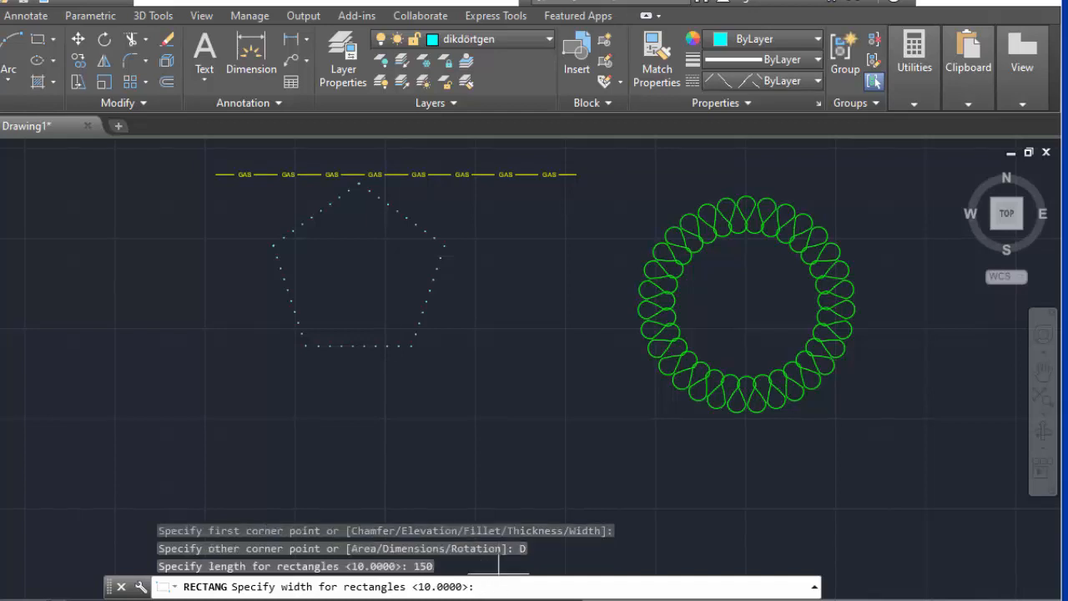
key(Return)
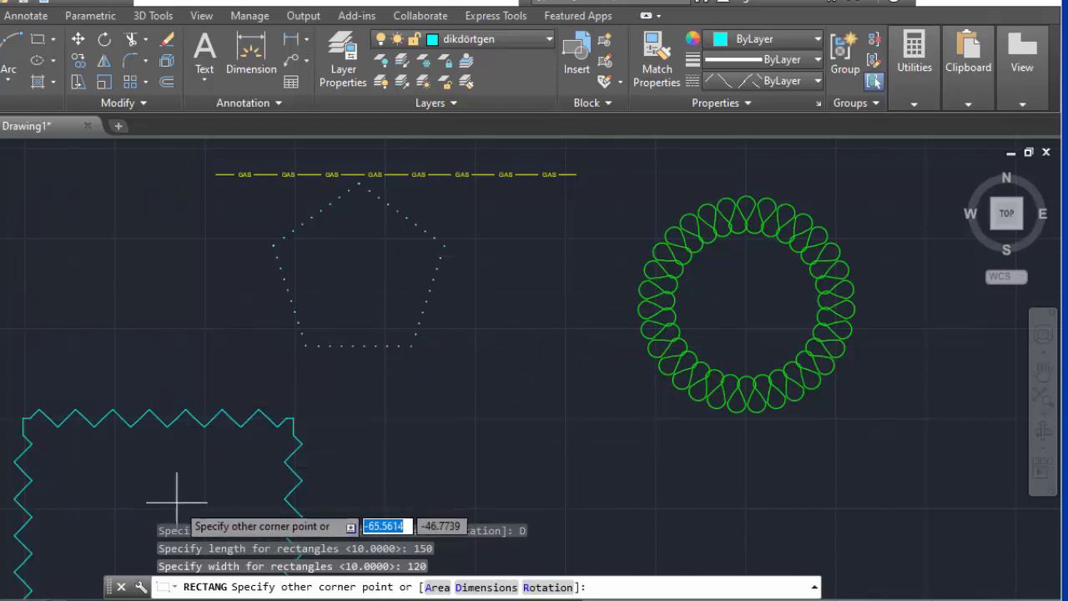
click(448, 468)
Step: Make yay the current layer and draw an upward-bulging three-point arc below the circle, ending about 140 units from its second point
scroll(455, 468, down, 3)
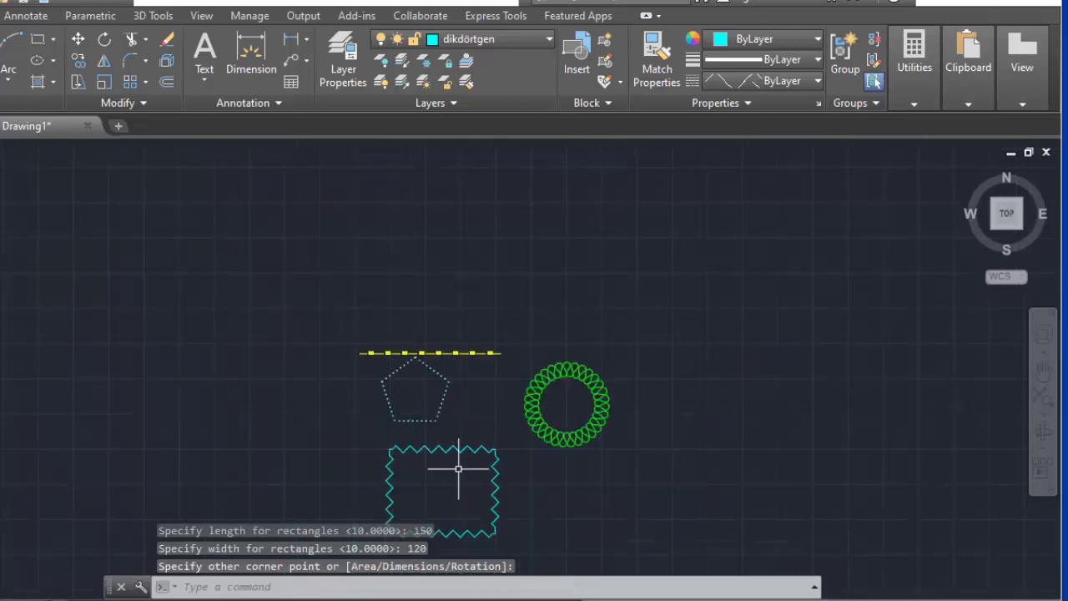
mouse_move(458, 468)
middle_down()
mouse_move(409, 401)
mouse_move(338, 343)
middle_up()
scroll(342, 346, up, 2)
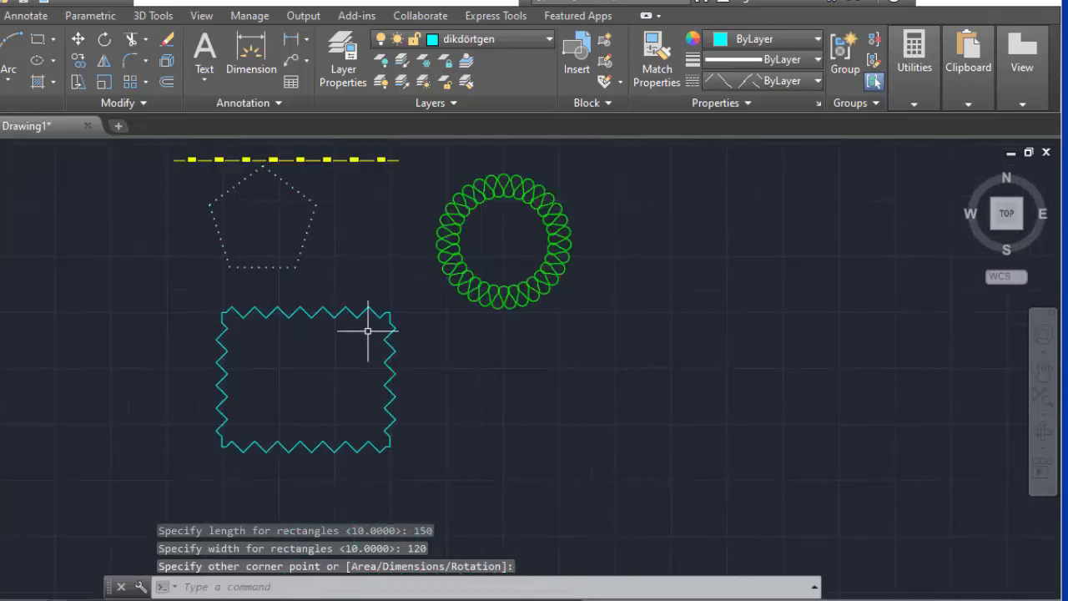
click(518, 39)
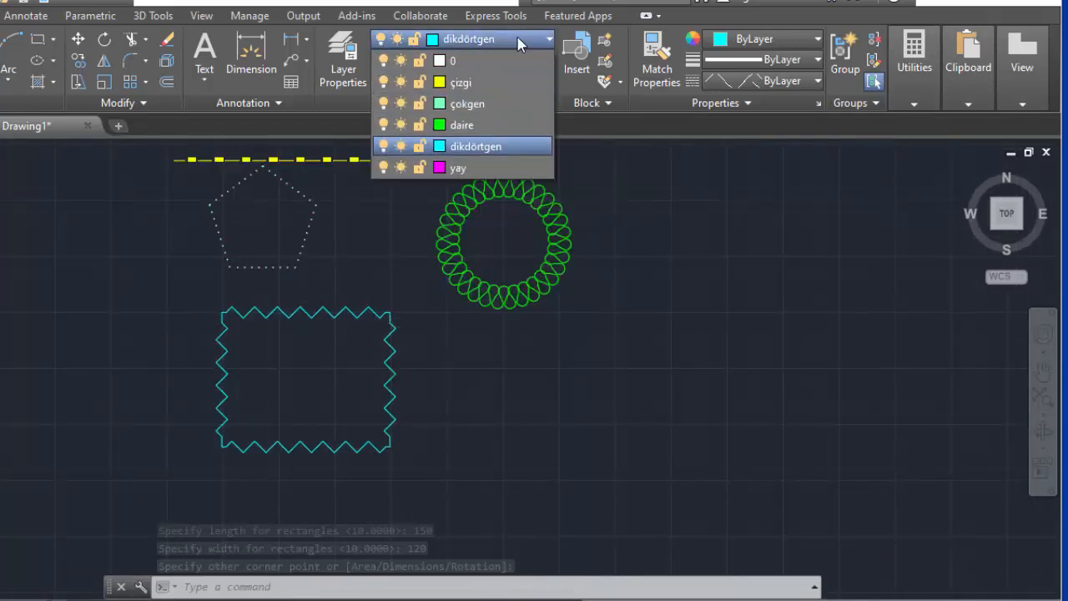
click(476, 168)
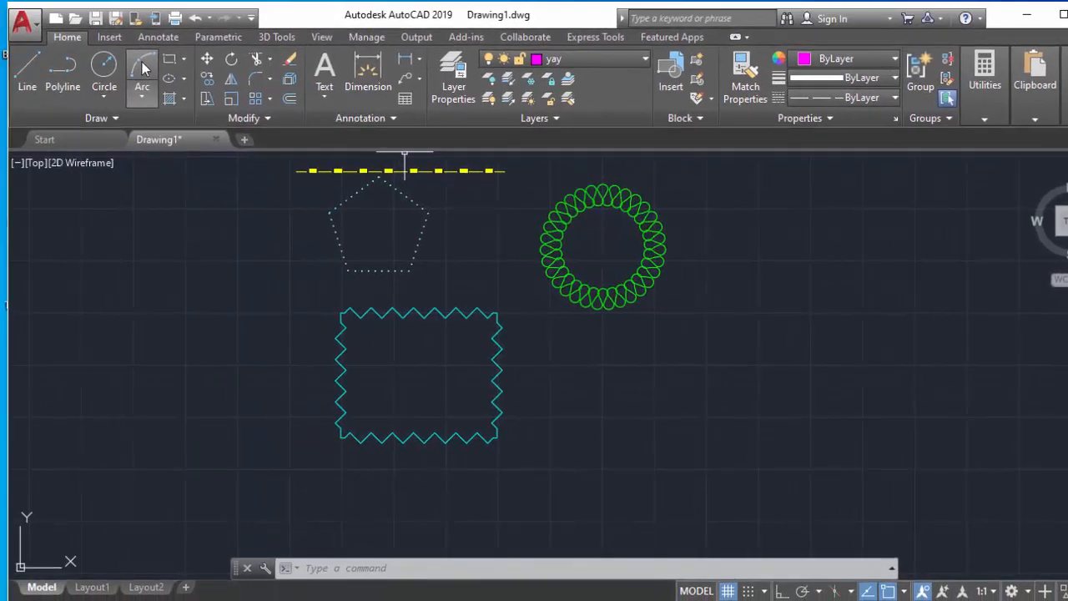
click(143, 67)
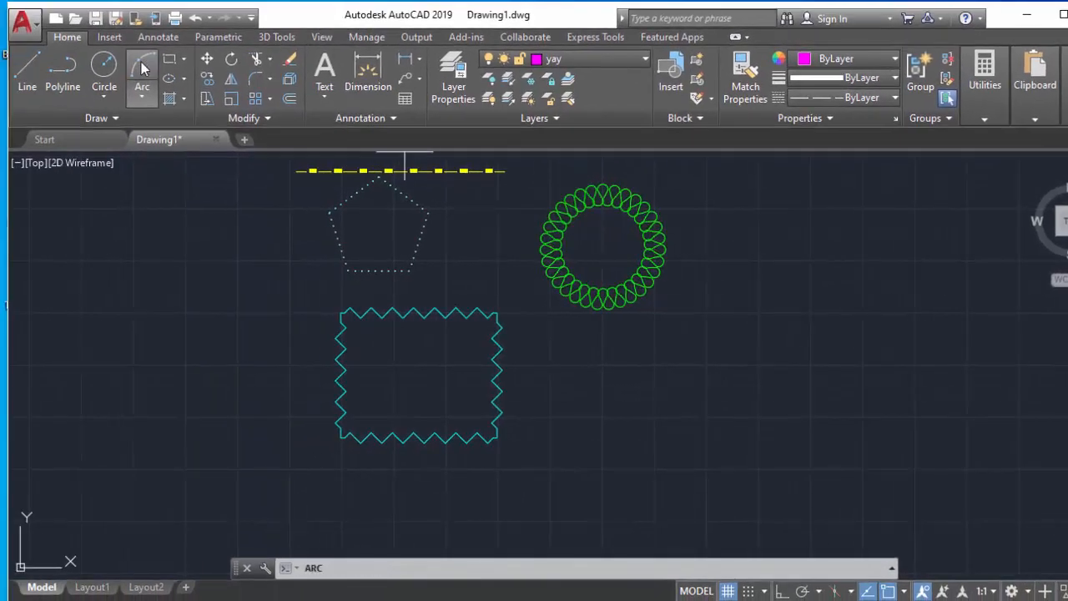
click(596, 434)
click(651, 349)
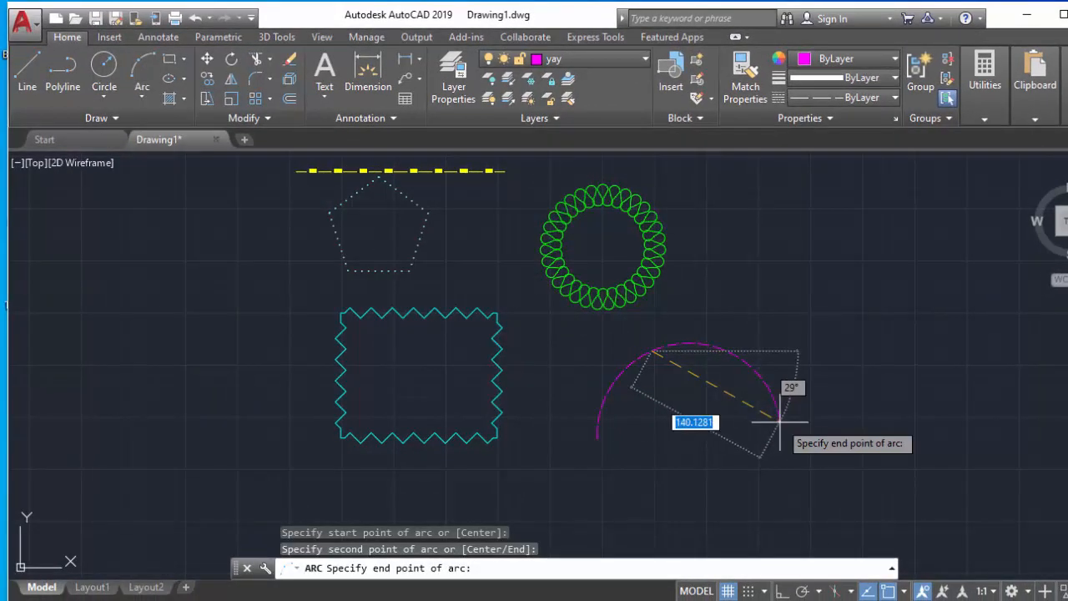
click(779, 421)
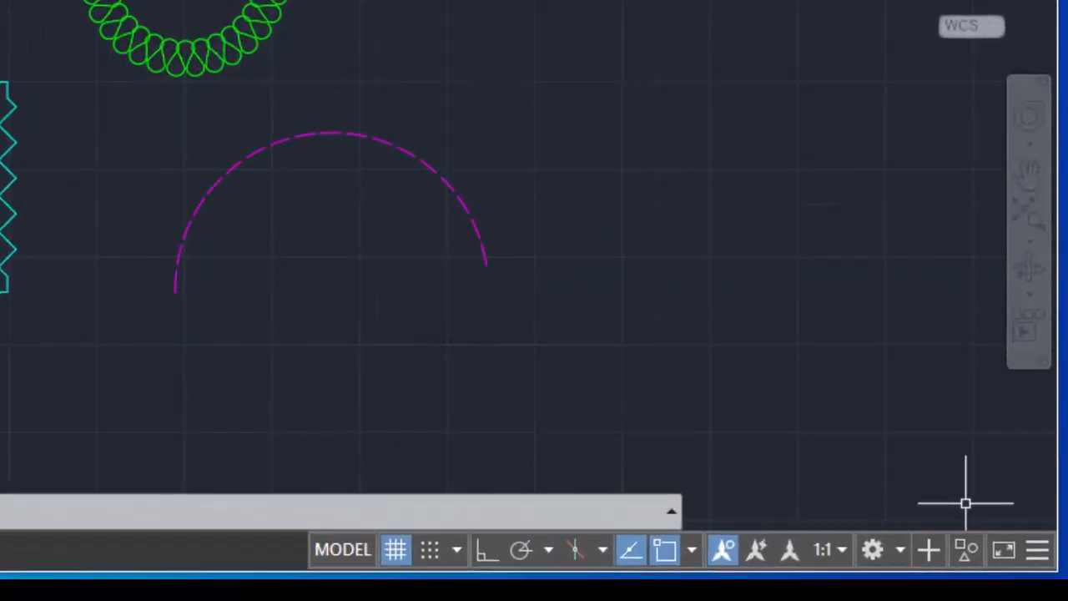
Step: Add the LineWeight toggle to the status bar and close the customization list
click(1037, 552)
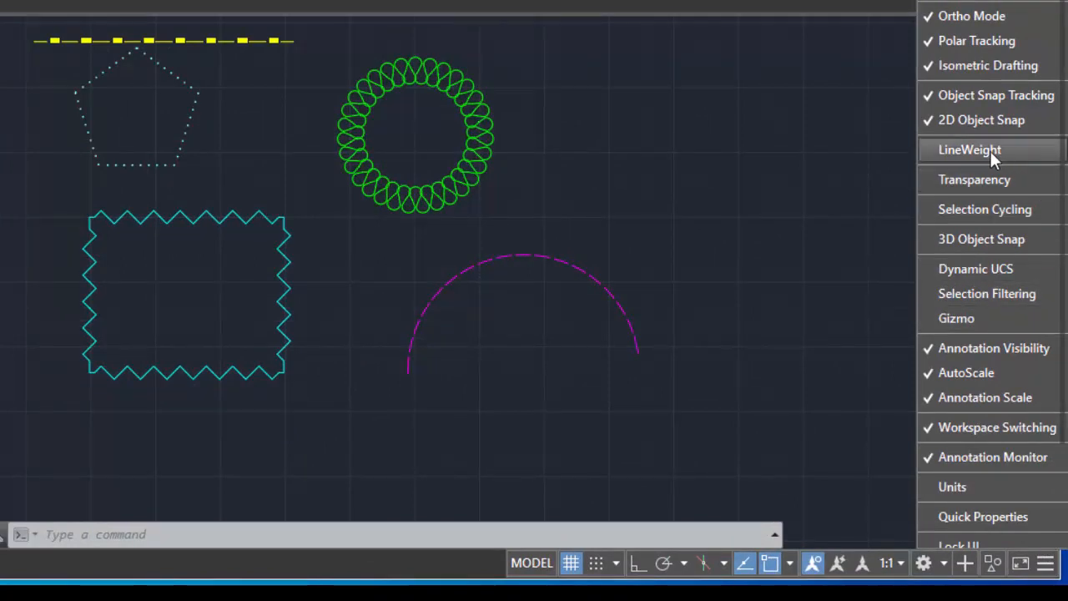
click(929, 150)
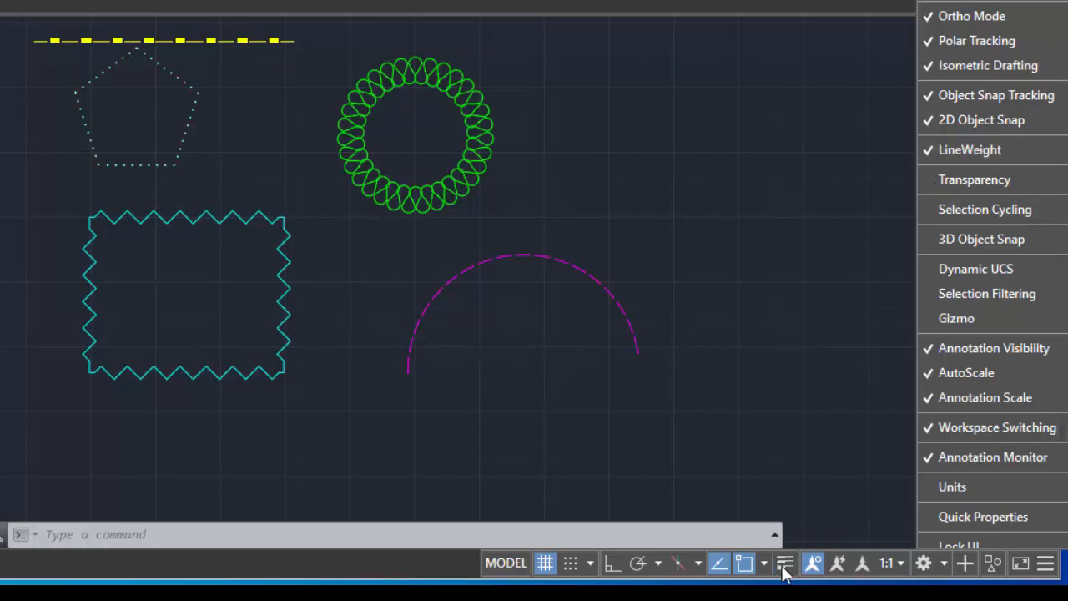
click(929, 150)
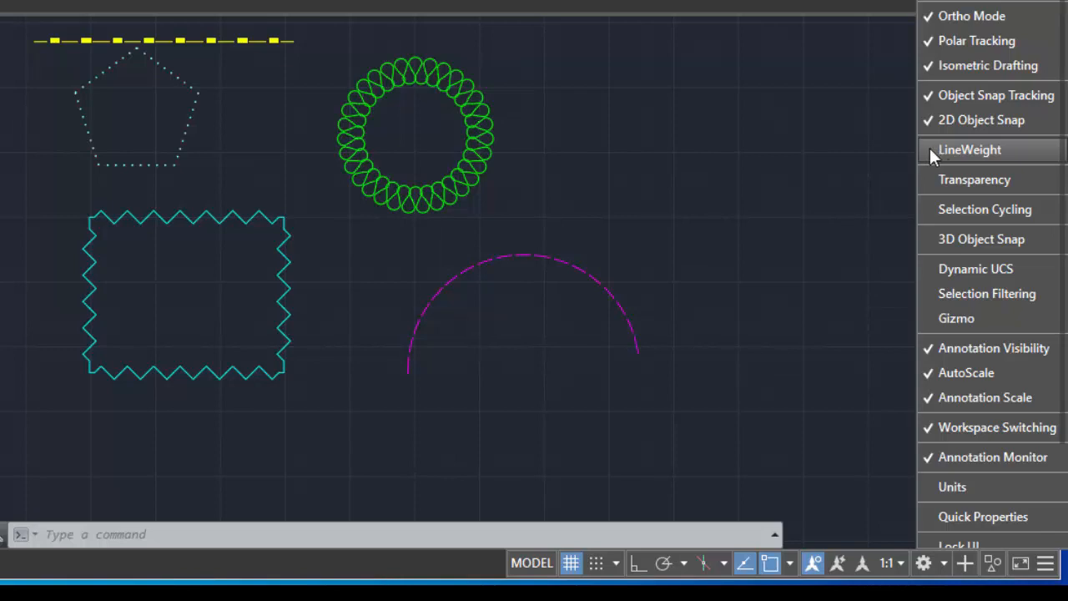
click(930, 150)
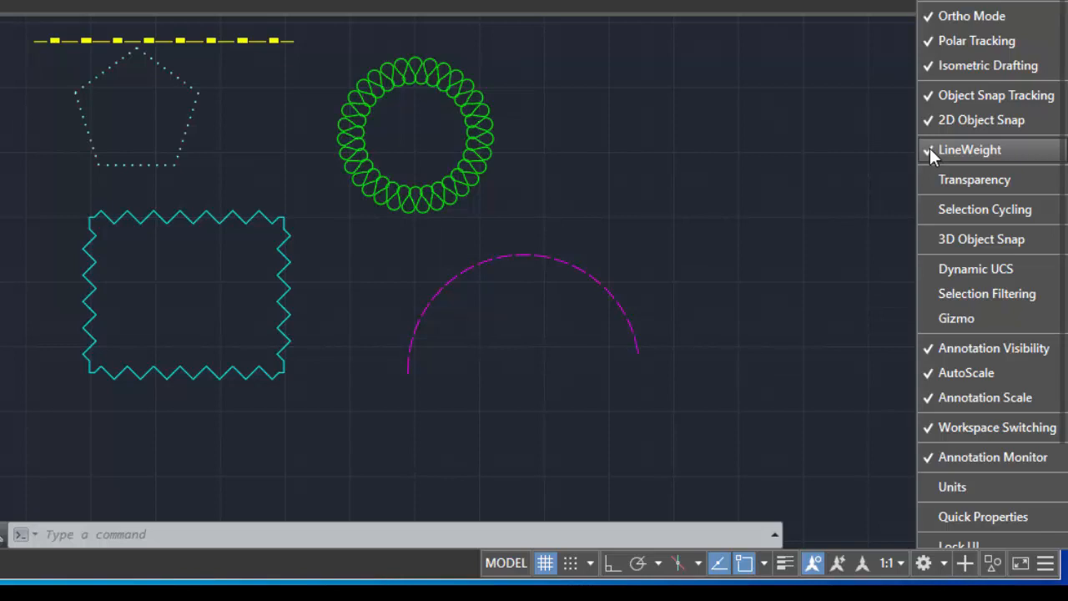
click(1050, 564)
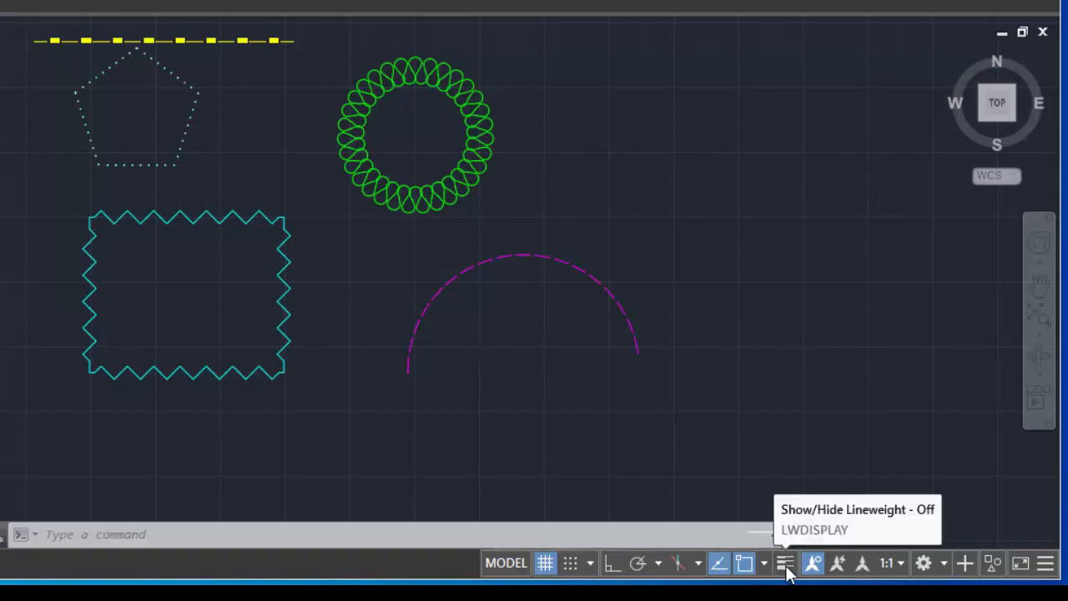
Step: Turn on the lineweight display to examine the shapes' thicknesses, and turn it off again
click(785, 563)
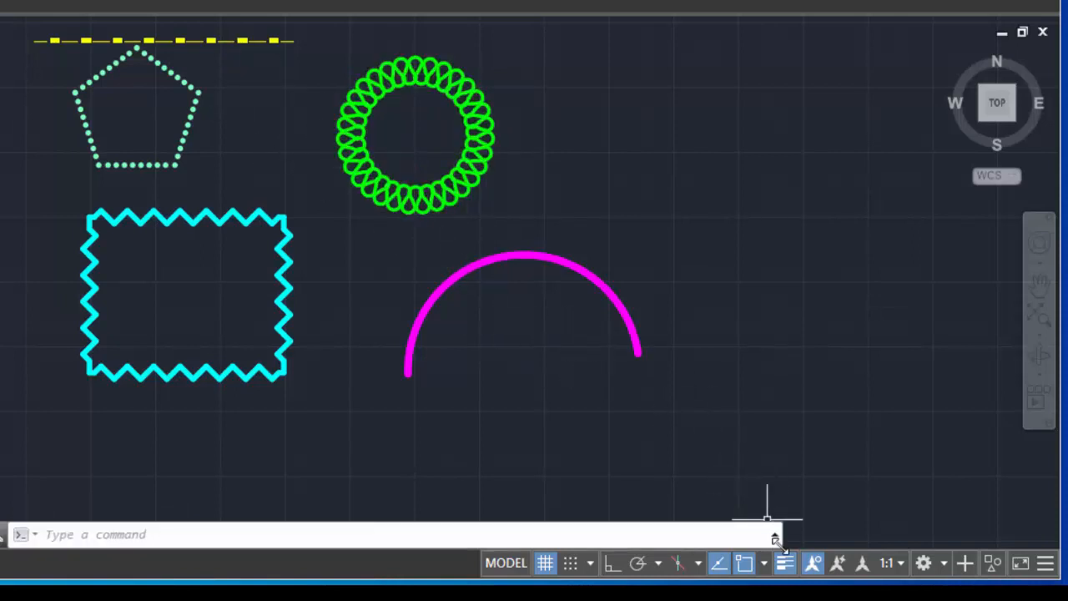
click(787, 564)
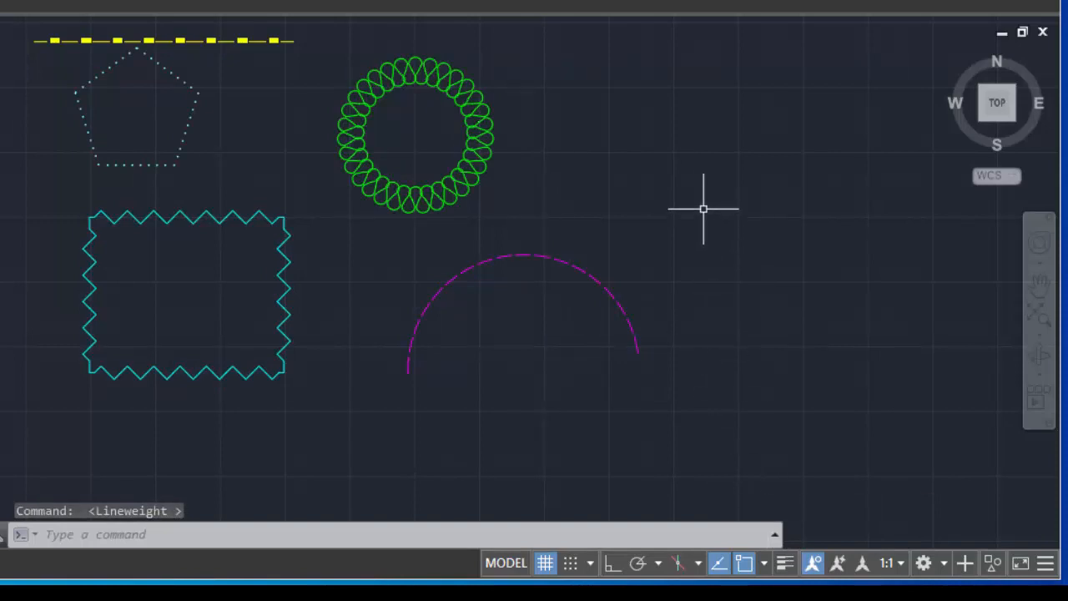
Step: Review the layers' colours, linetypes and lineweights in the Layer Properties Manager and close it
middle_drag(703, 207, 717, 221)
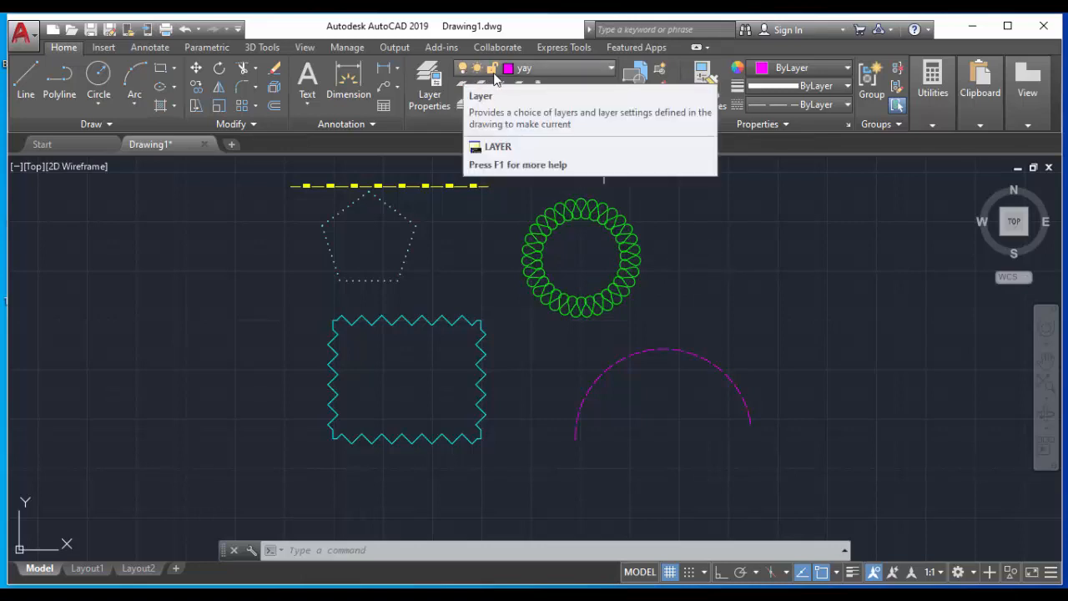
click(433, 84)
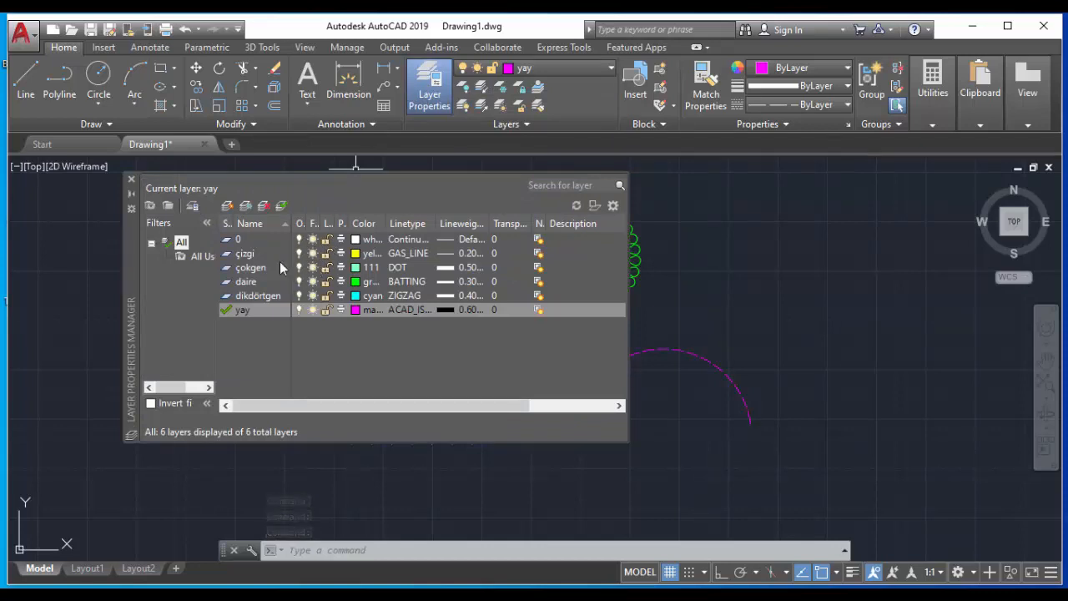
click(131, 181)
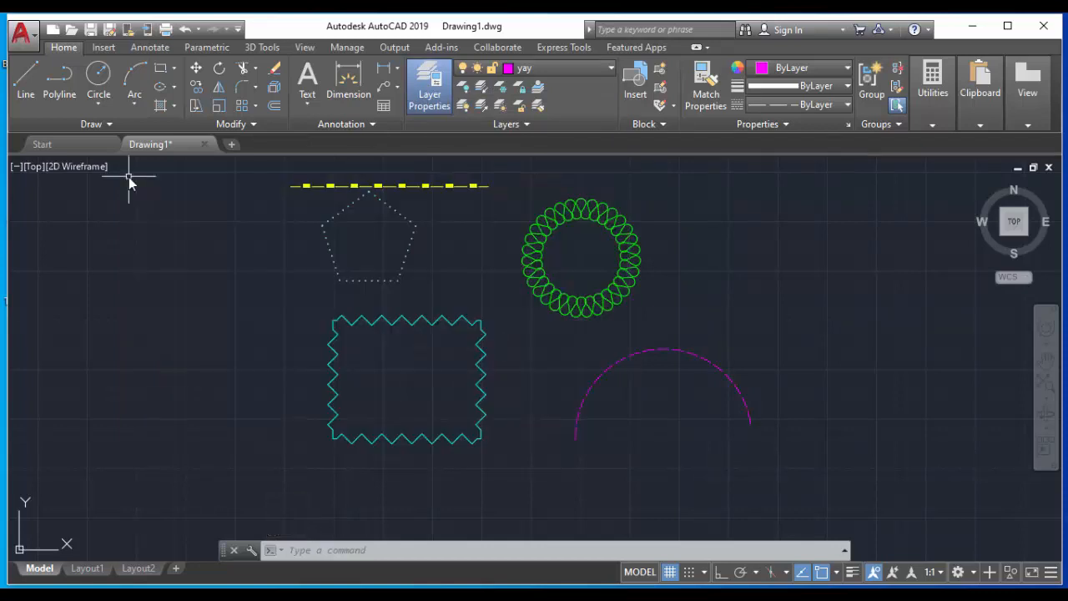
Step: Turn off the daire and dikdörtgen layers
click(608, 68)
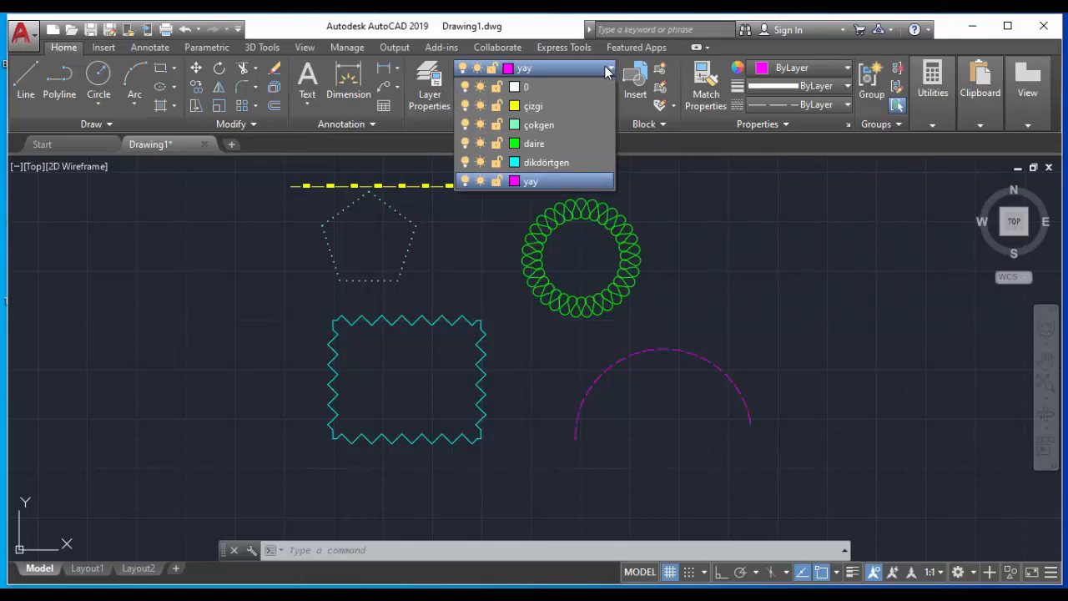
click(464, 143)
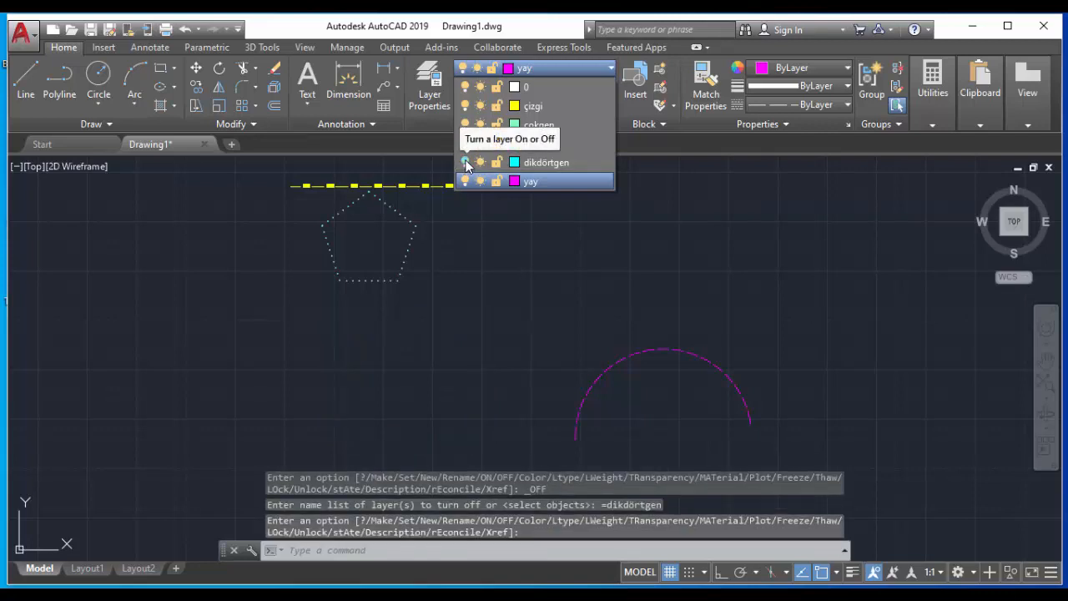
click(685, 246)
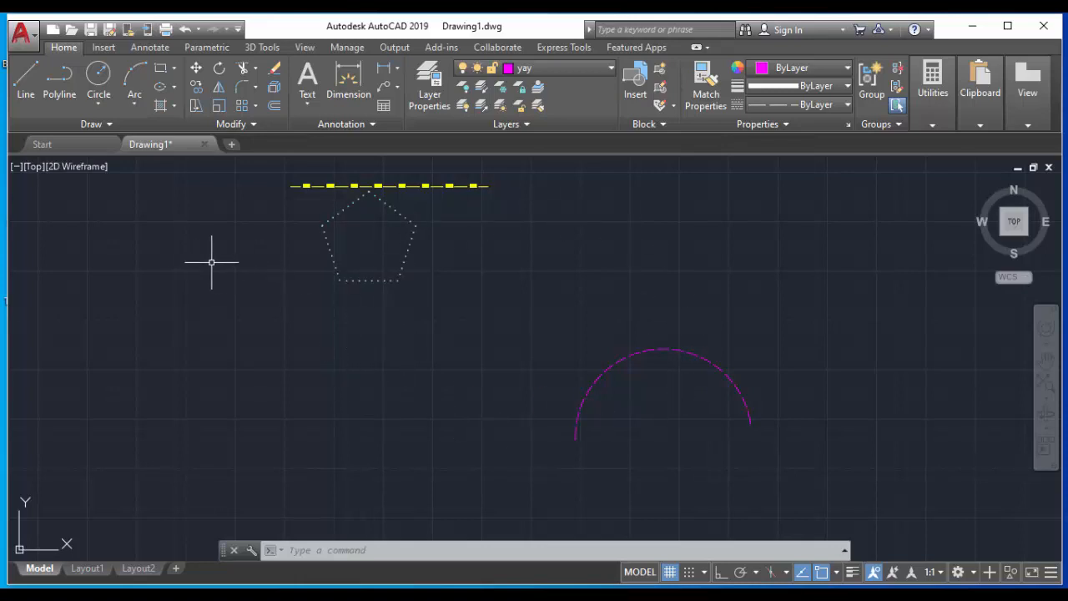
Step: Select and erase all objects in the drawing, and turn the daire and dikdörtgen layers back on
key(ctrl+a)
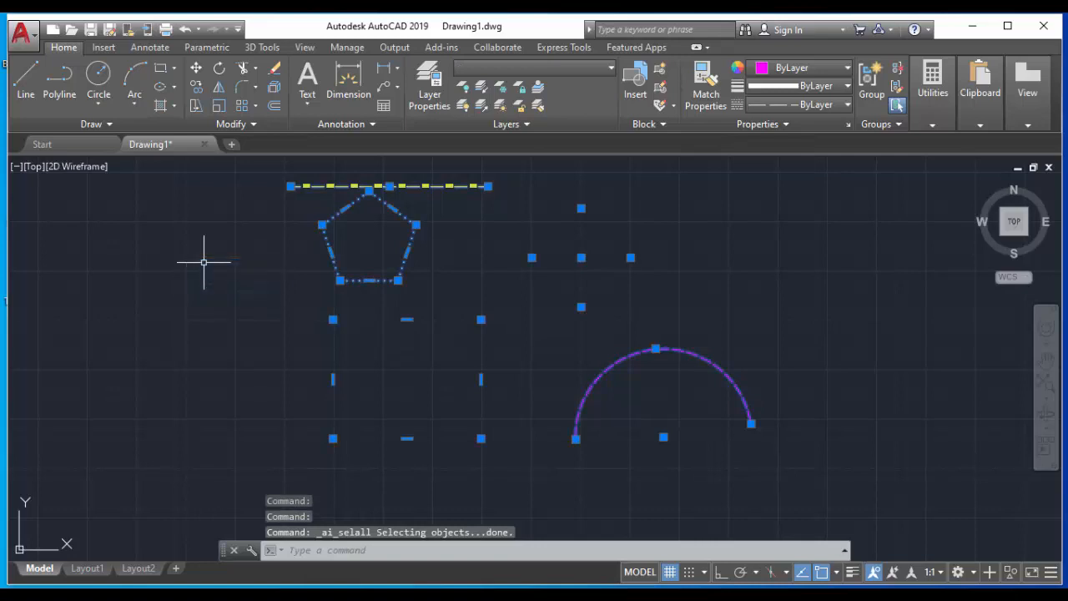
click(278, 68)
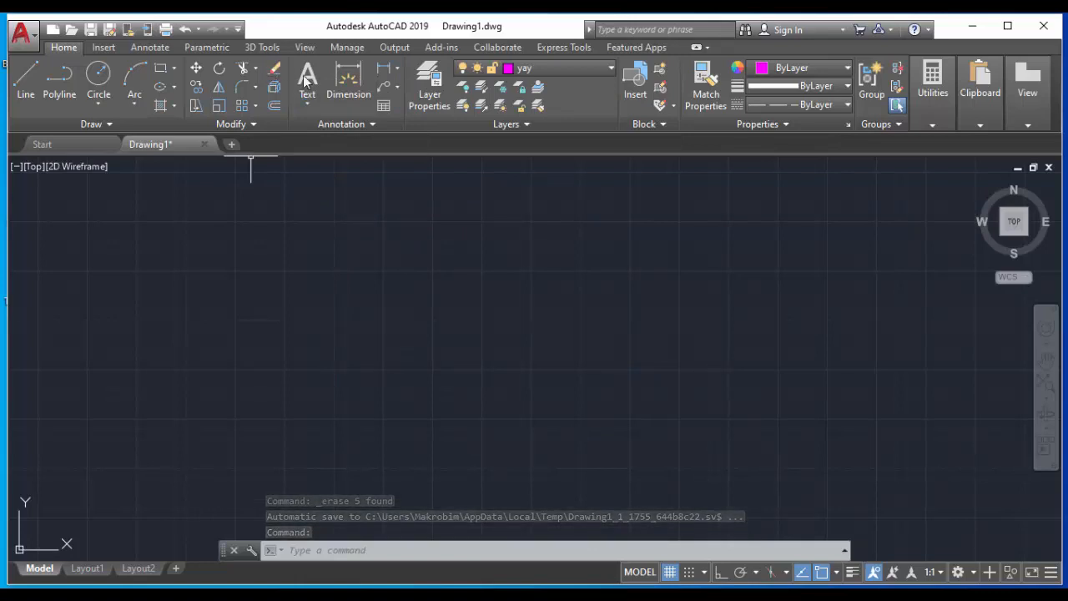
click(571, 67)
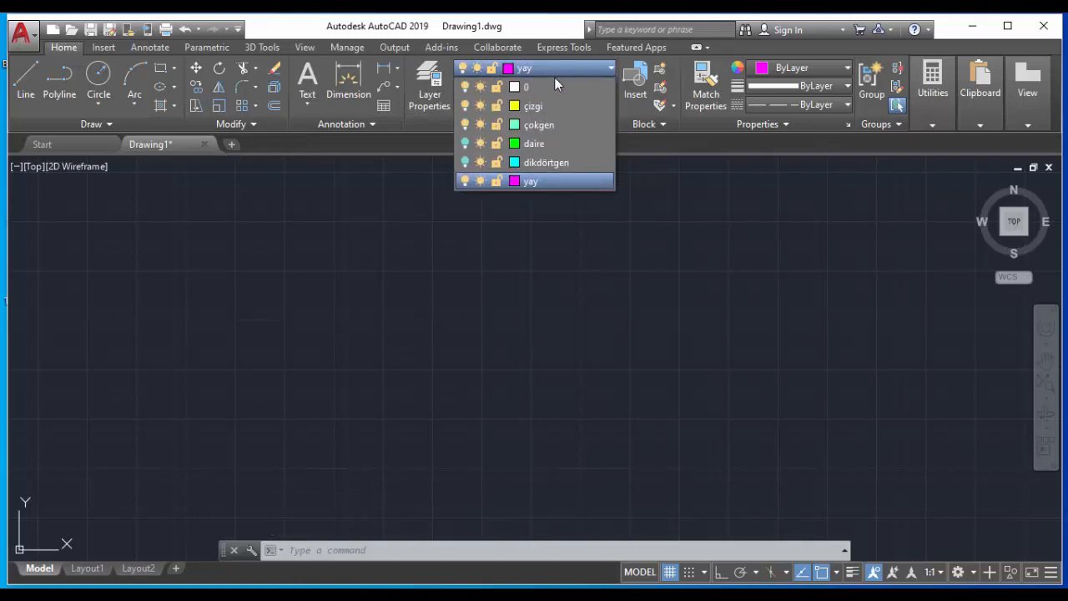
click(465, 143)
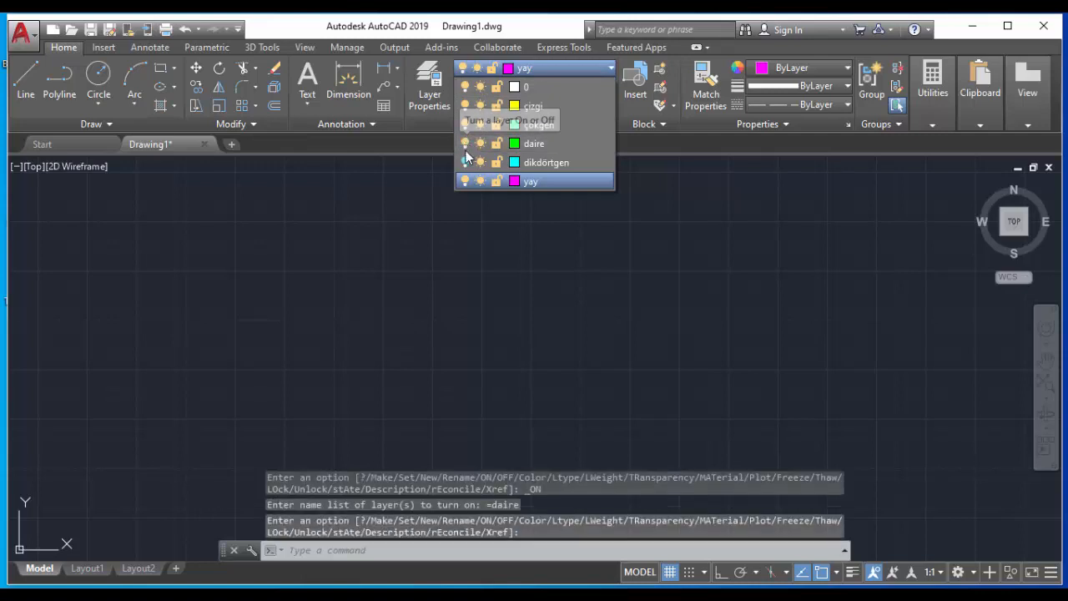
click(466, 162)
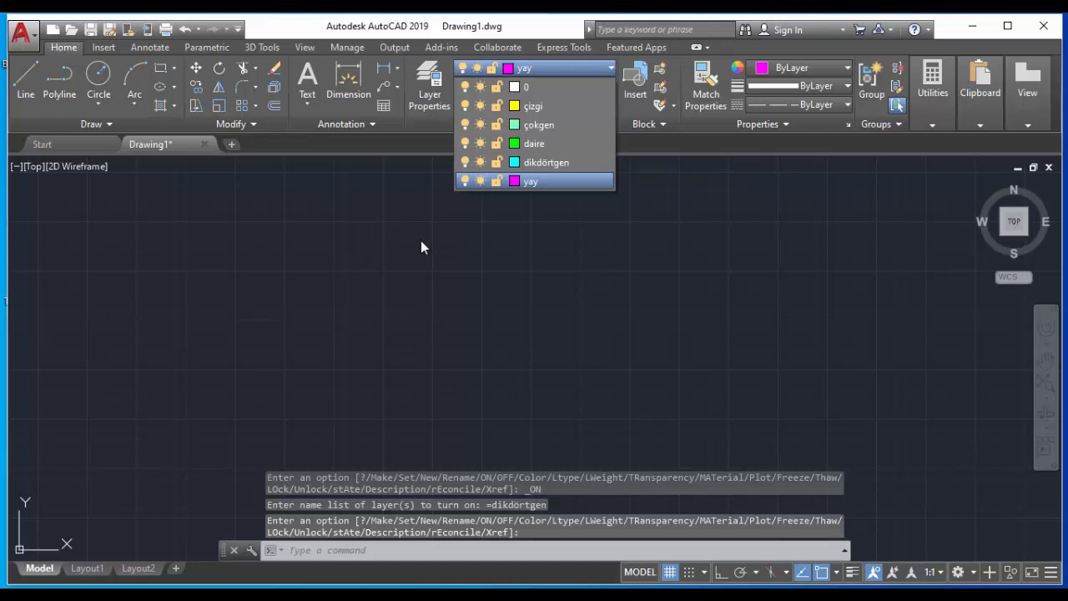
click(610, 243)
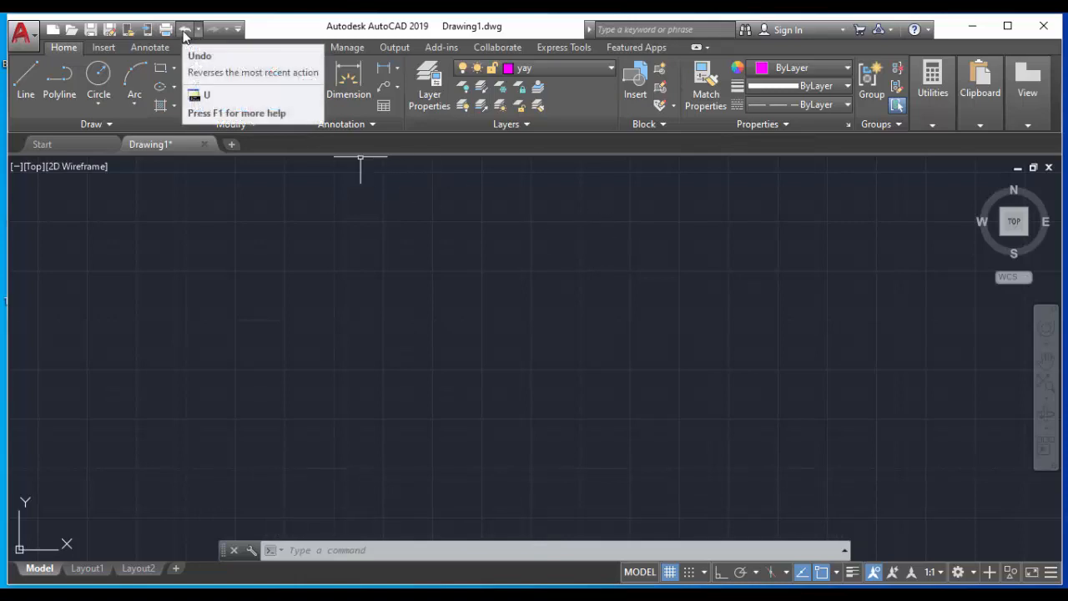
Step: Undo the erasure and the on/off changes made to the daire and dikdörtgen layers
key(ctrl+z)
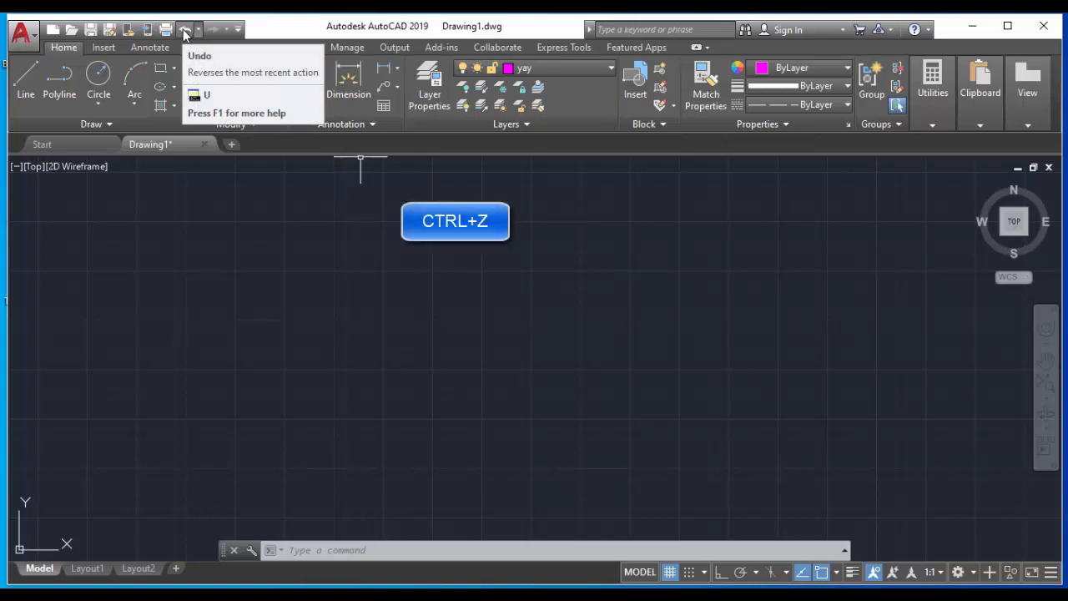
click(185, 31)
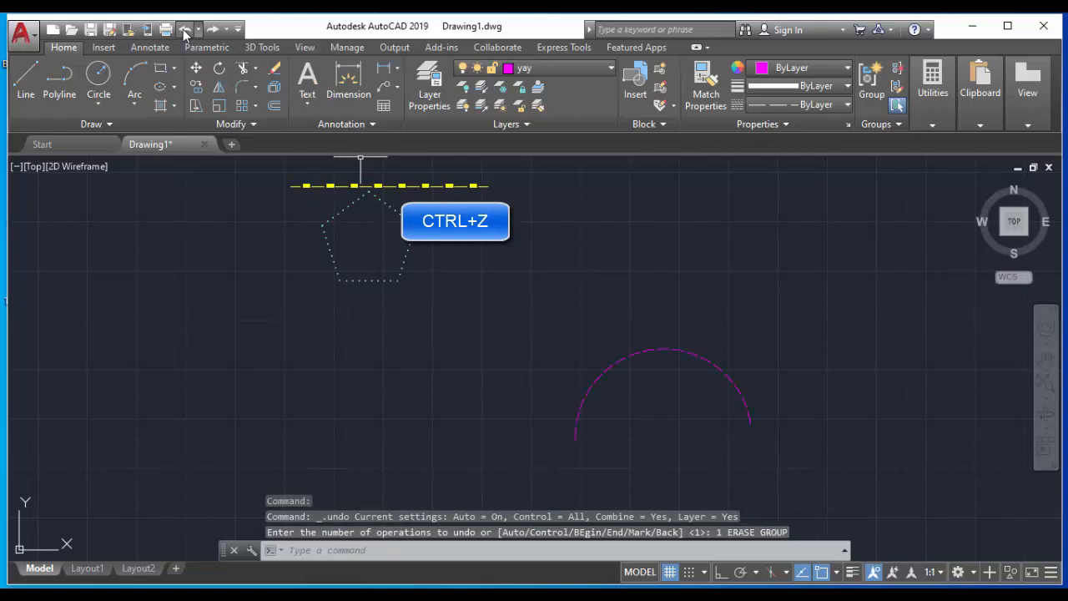
click(185, 31)
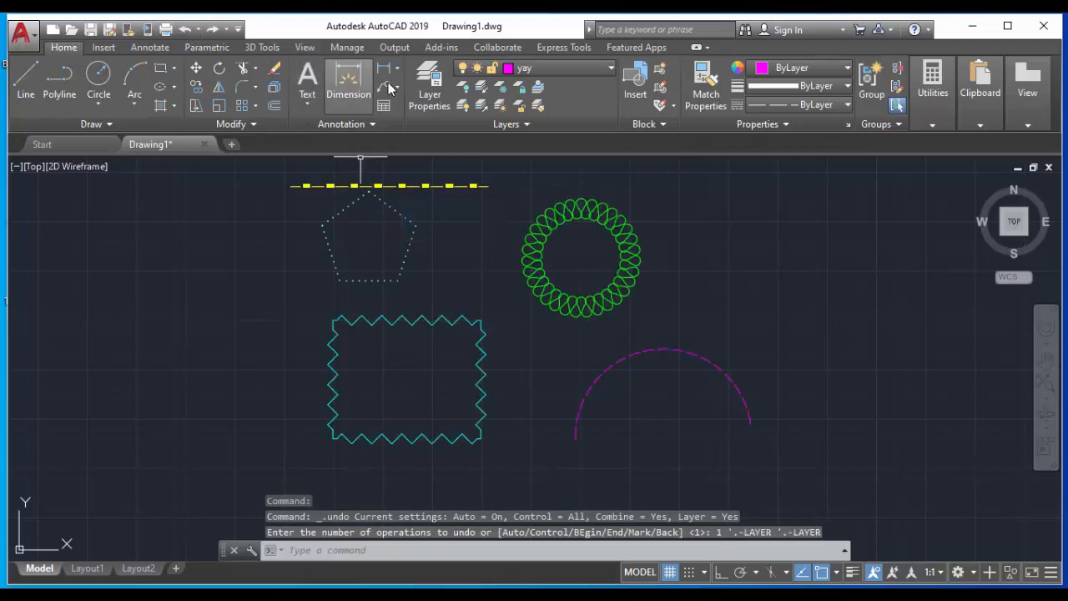
Step: Freeze the daire layer and try to freeze the current layer yay
click(554, 67)
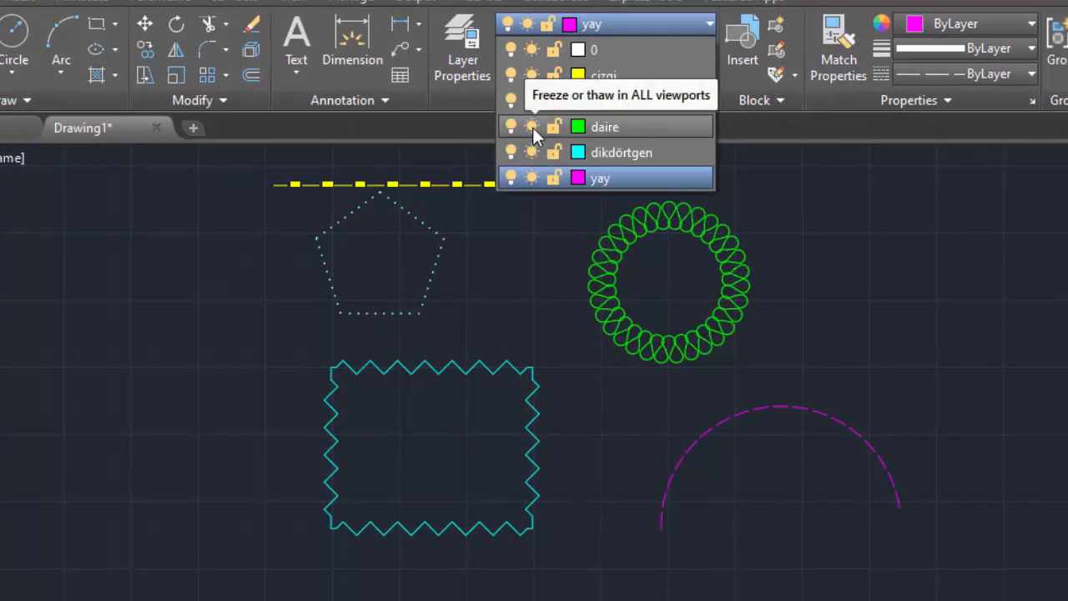
click(532, 127)
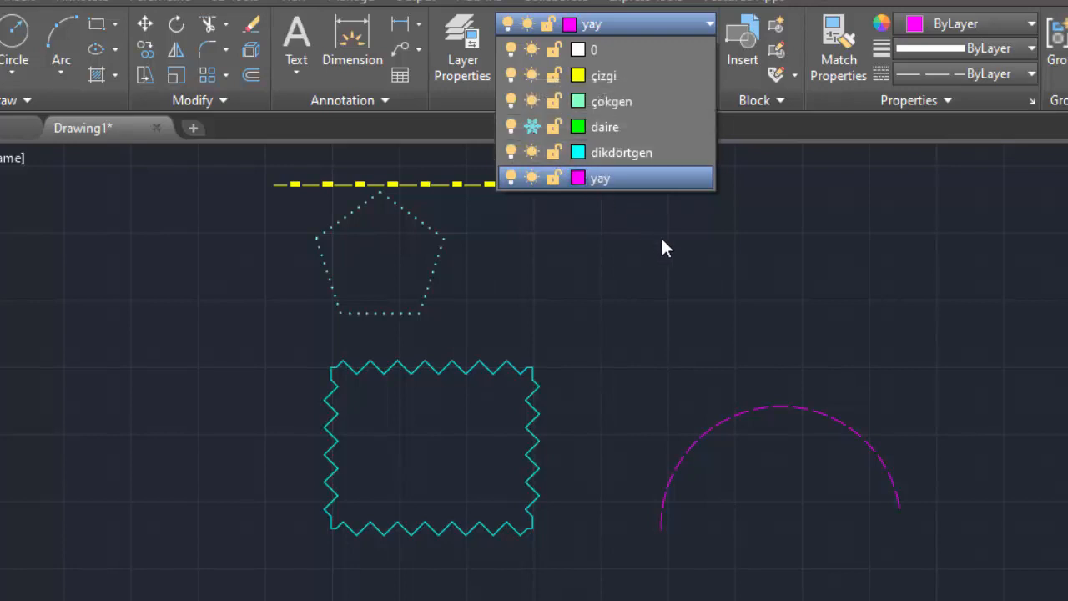
click(531, 178)
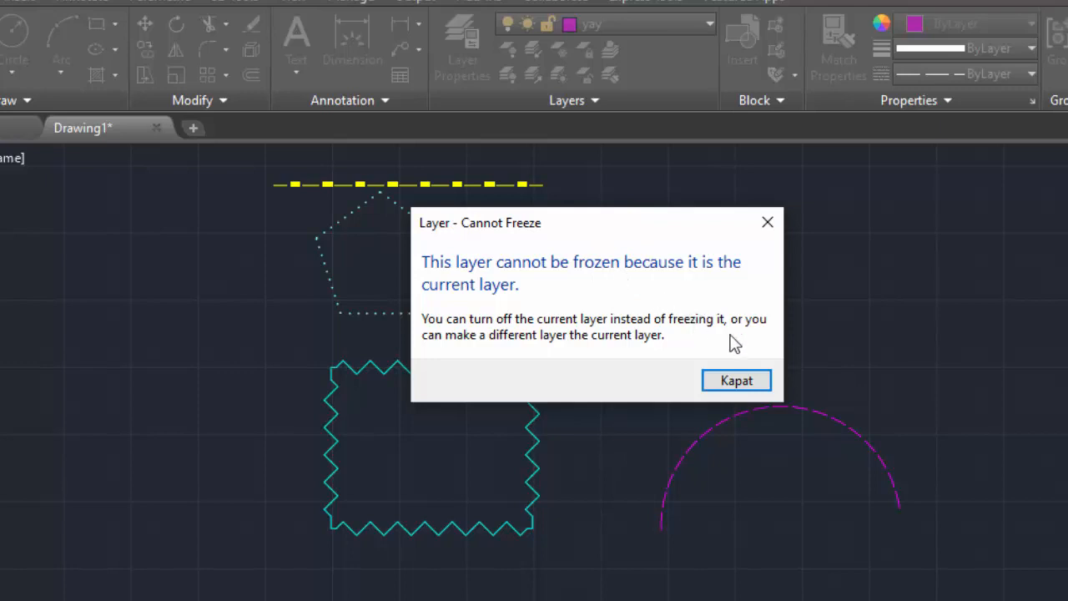
click(745, 382)
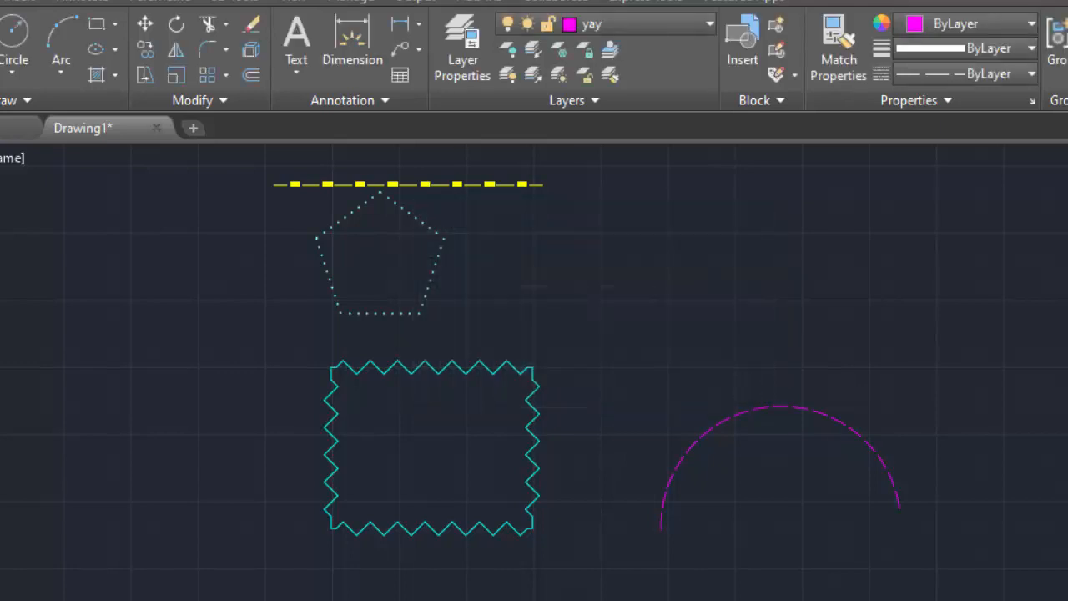
Step: Make layer 0 current and freeze the yay layer
click(650, 21)
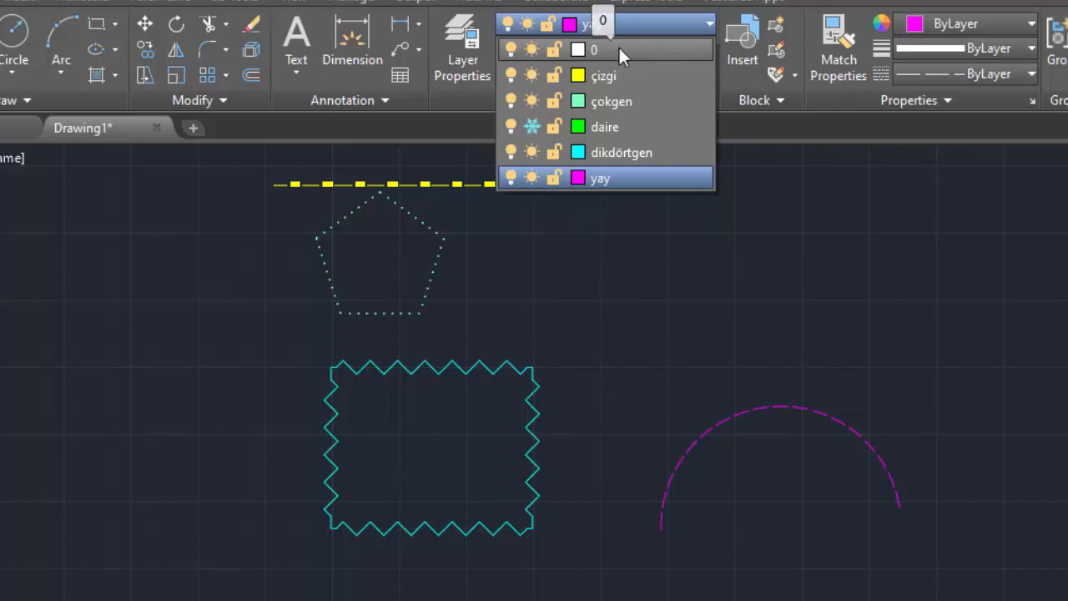
click(618, 45)
click(638, 21)
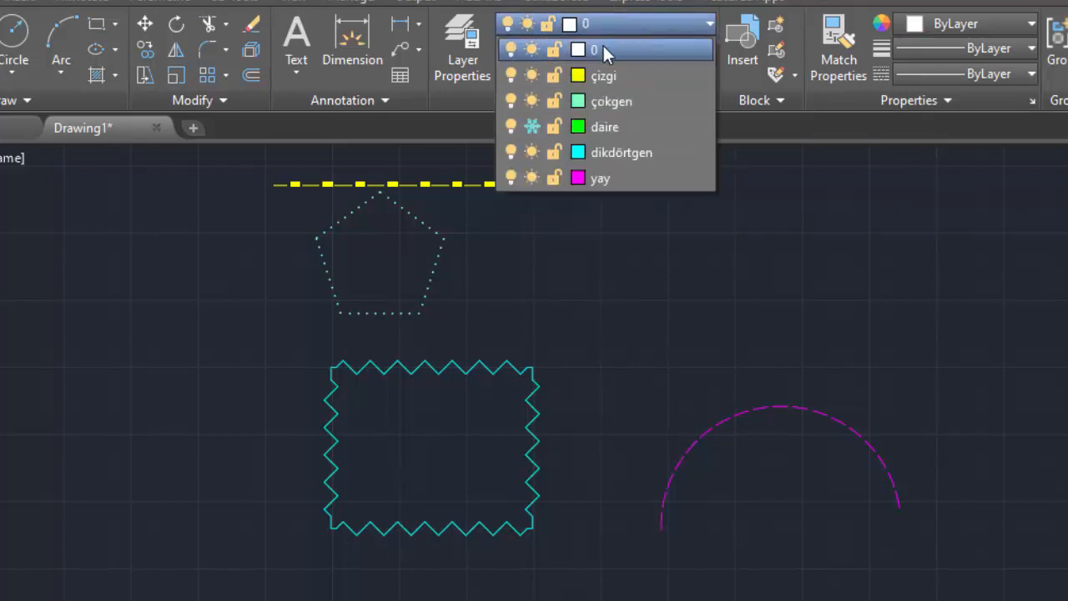
click(531, 177)
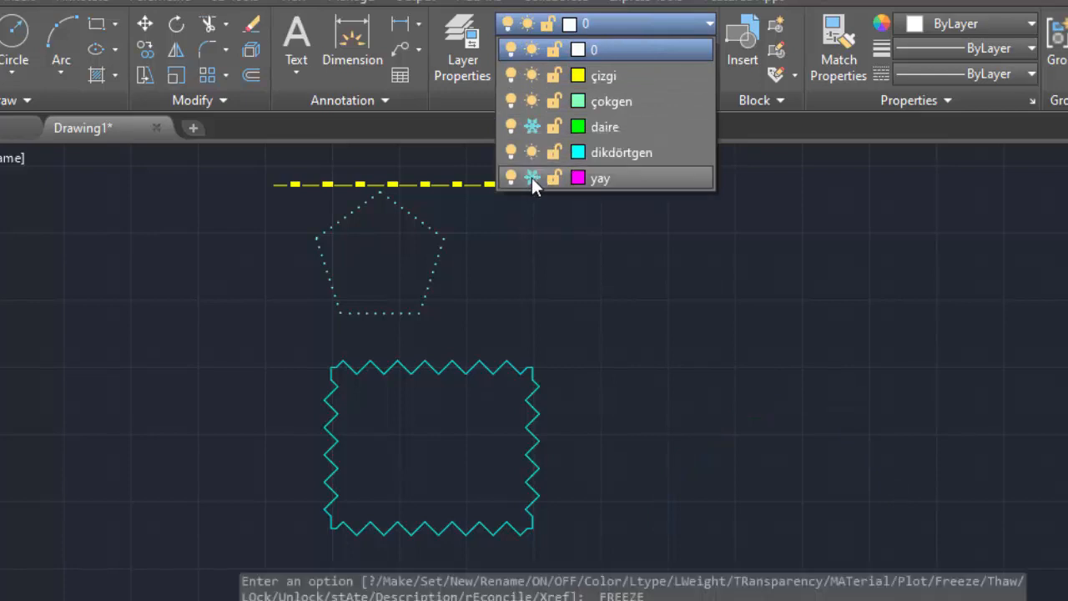
click(662, 257)
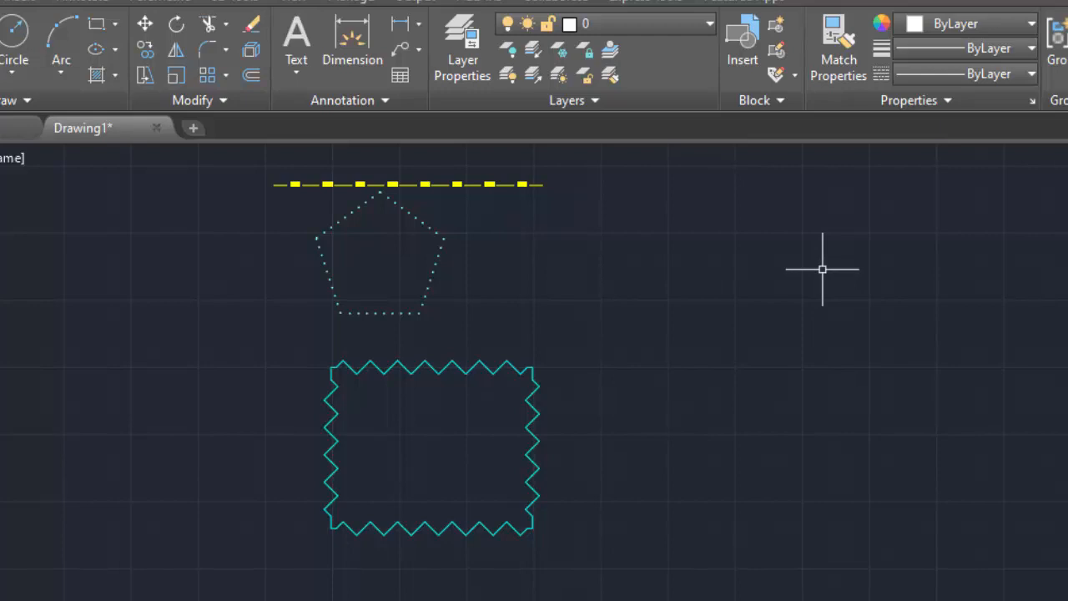
Step: Erase all objects on the unfrozen layers, and thaw the daire and yay layers
key(ctrl+a)
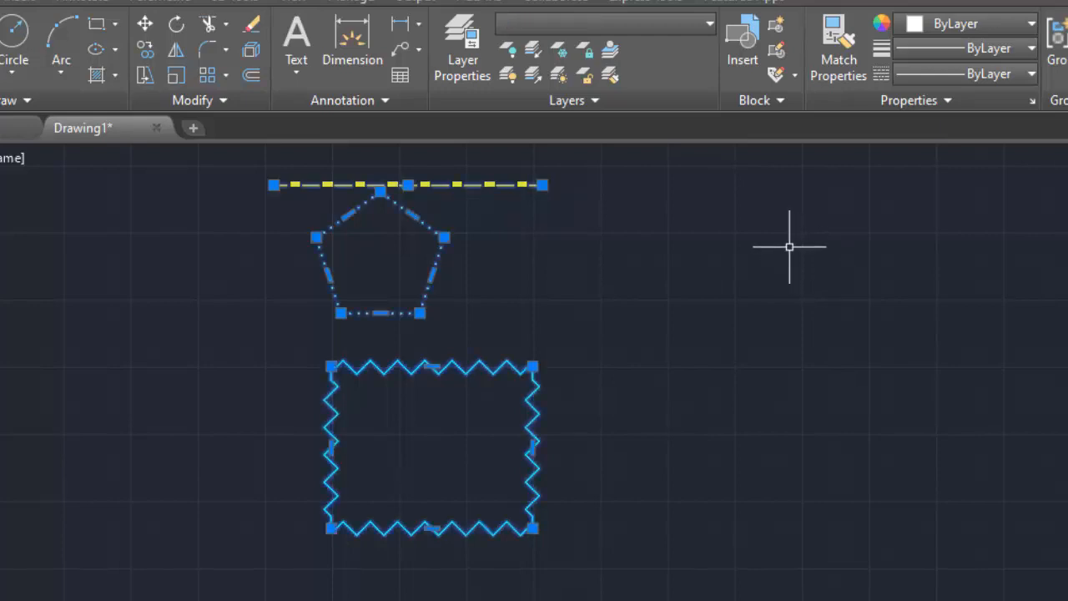
click(253, 27)
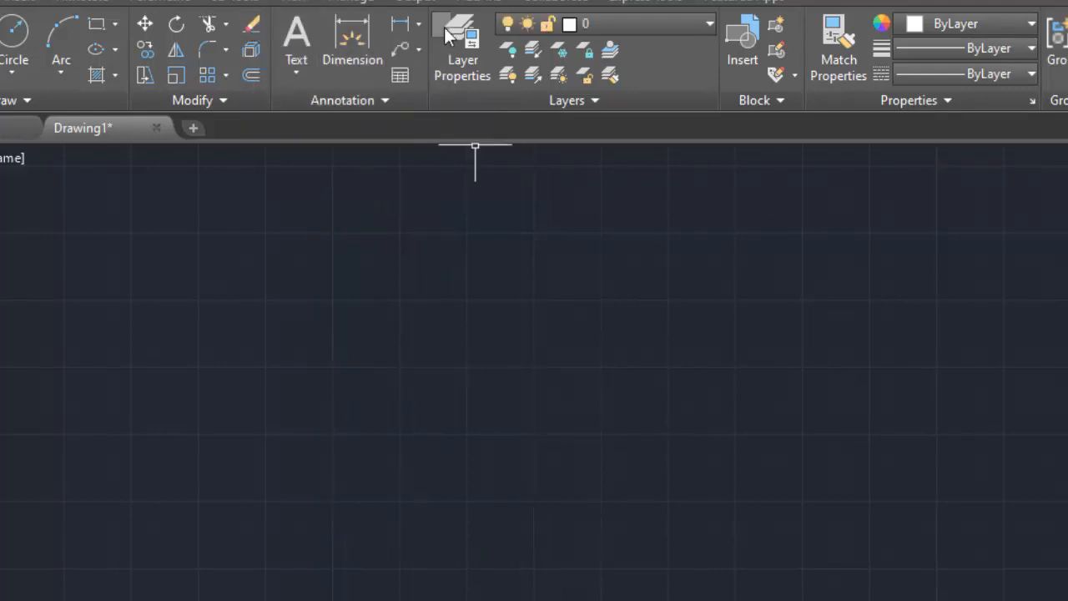
click(632, 25)
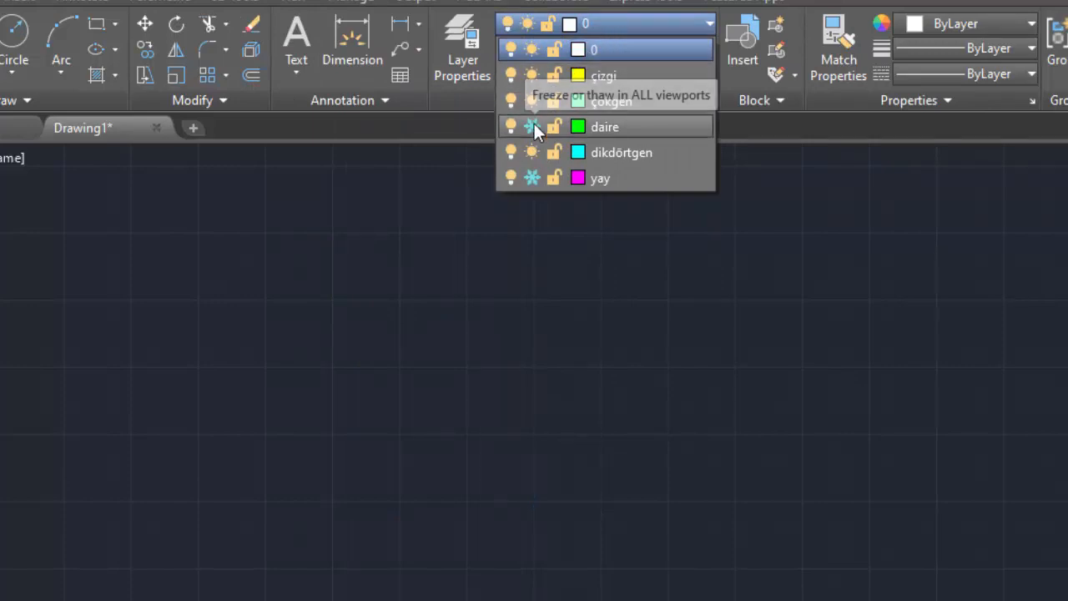
click(533, 125)
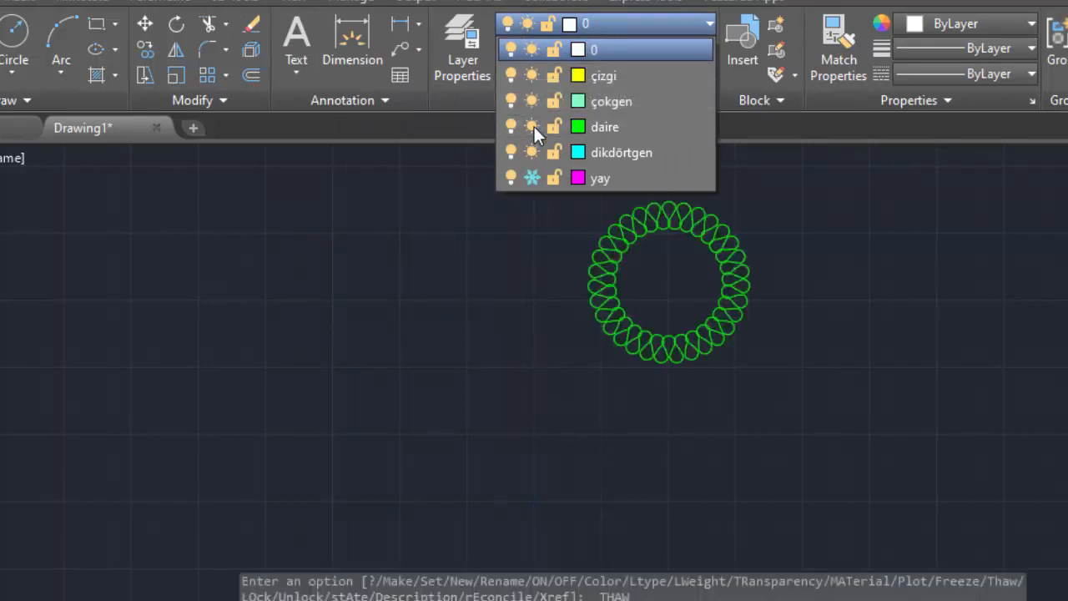
click(532, 177)
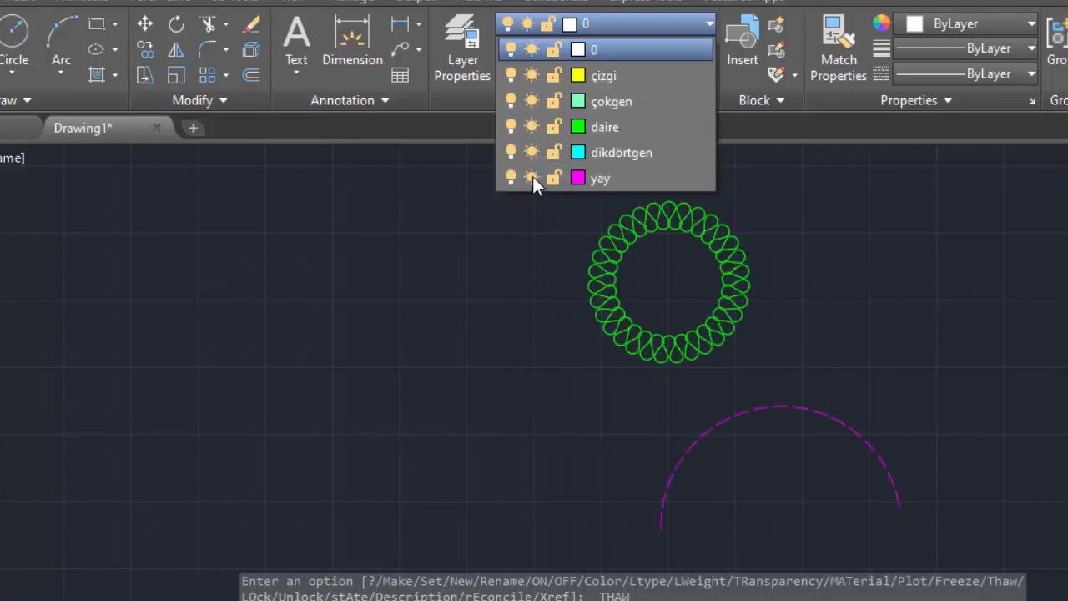
click(452, 323)
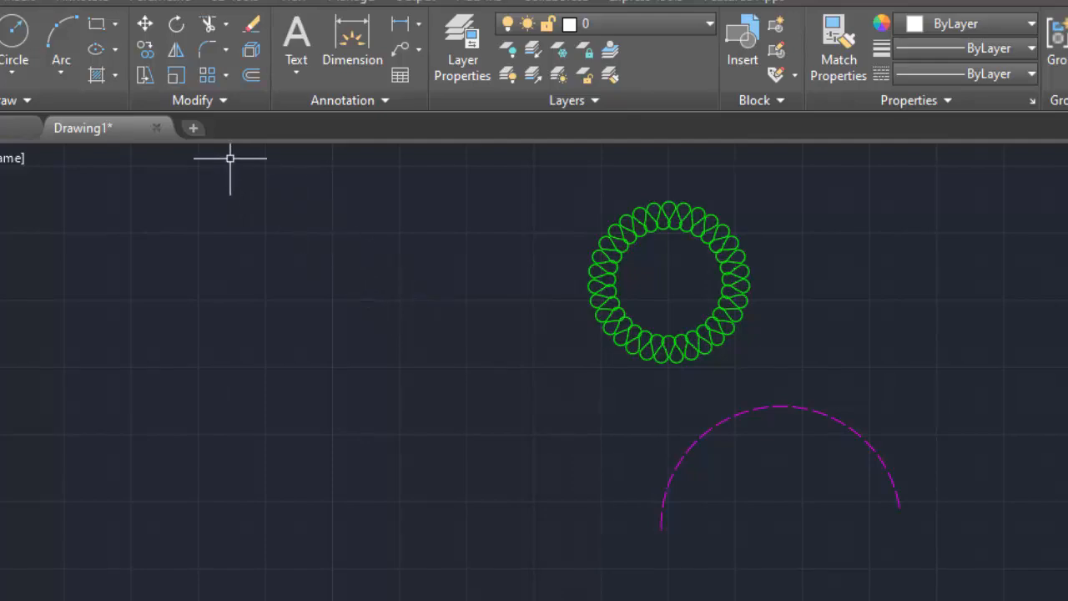
Step: Undo the thawing, the erasure, the freezing and the current-layer change so that all five shapes return
click(185, 30)
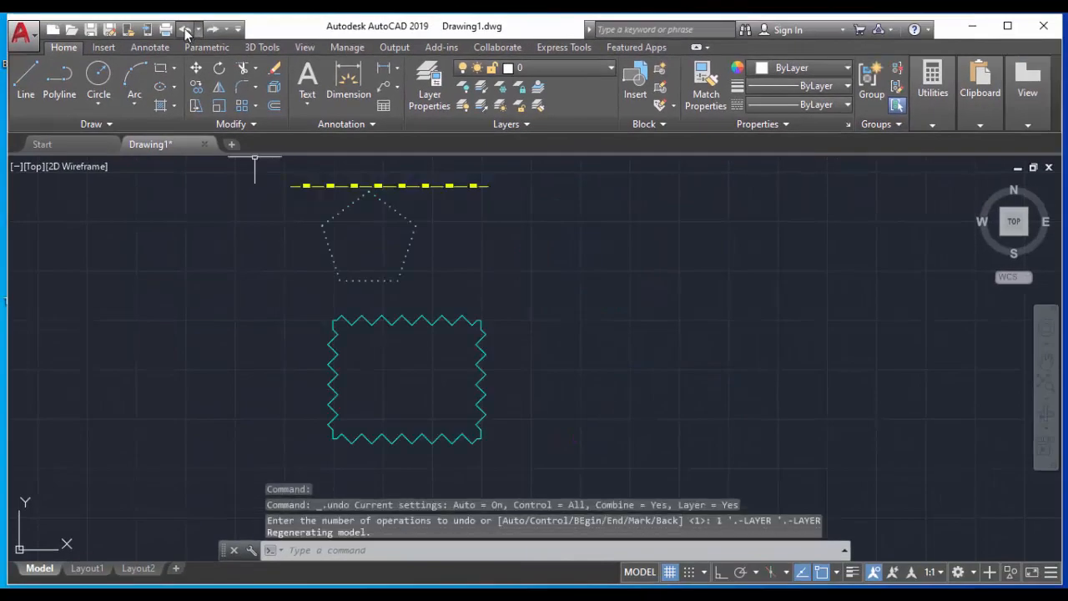
click(185, 30)
click(186, 30)
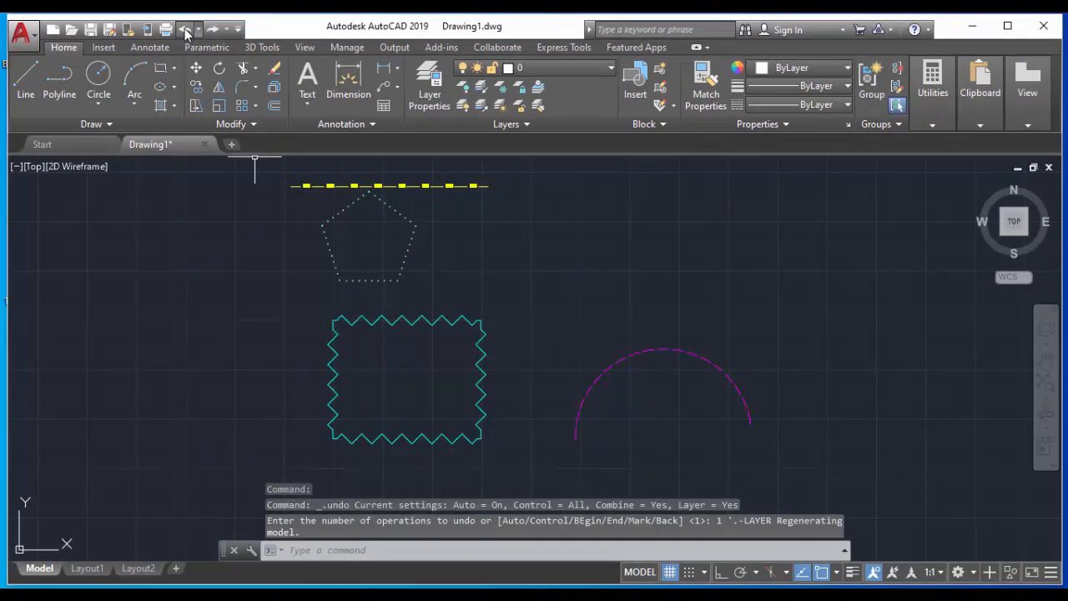
click(186, 30)
click(186, 30)
click(186, 30)
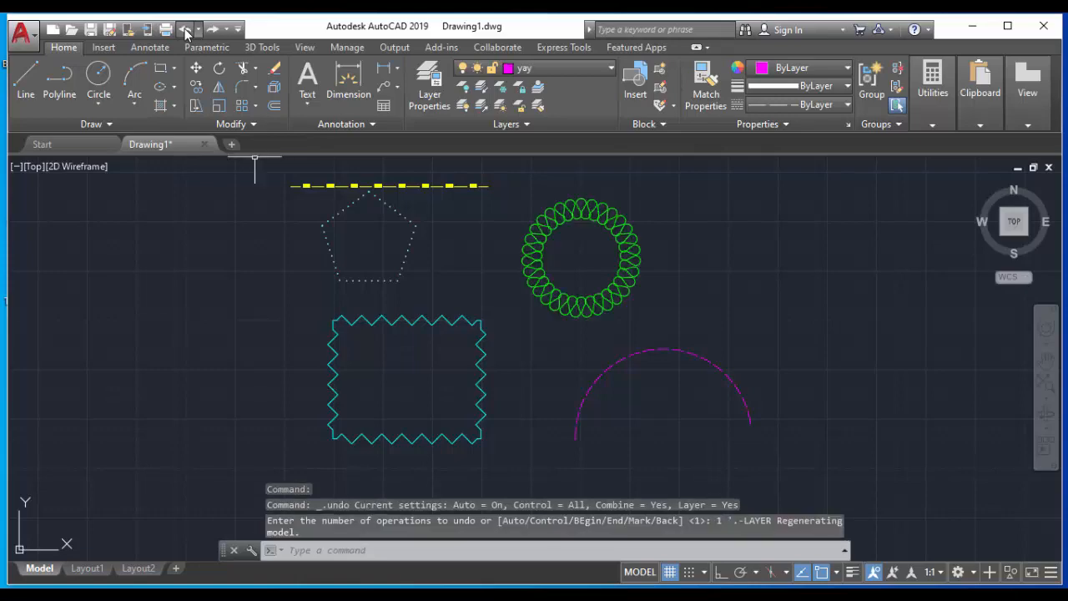
Step: Lock the daire and dikdörtgen layers and check the circle and rectangle for the lock marker
click(555, 66)
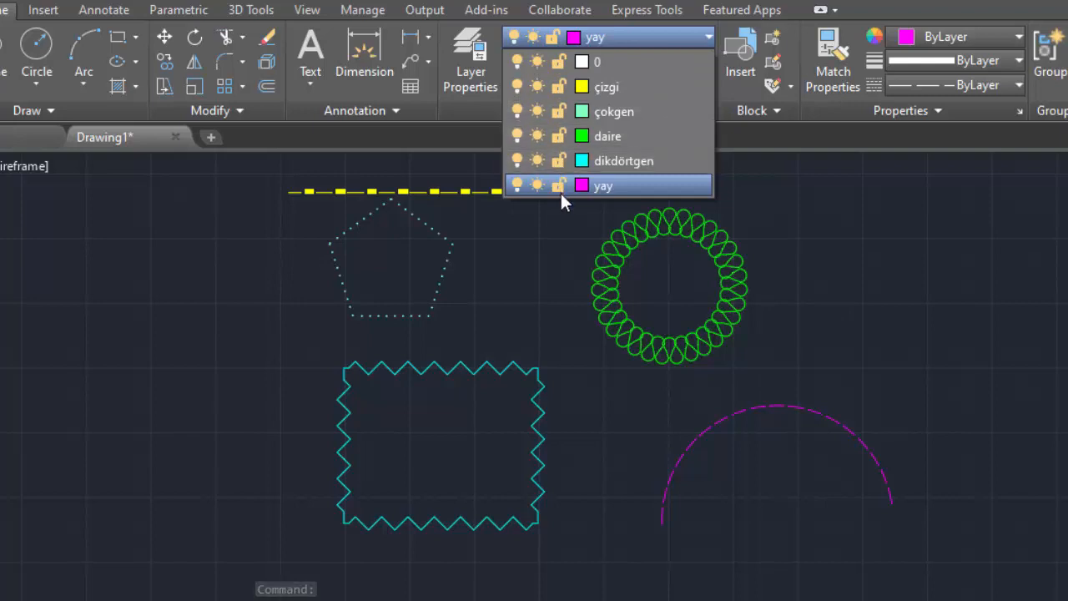
click(558, 136)
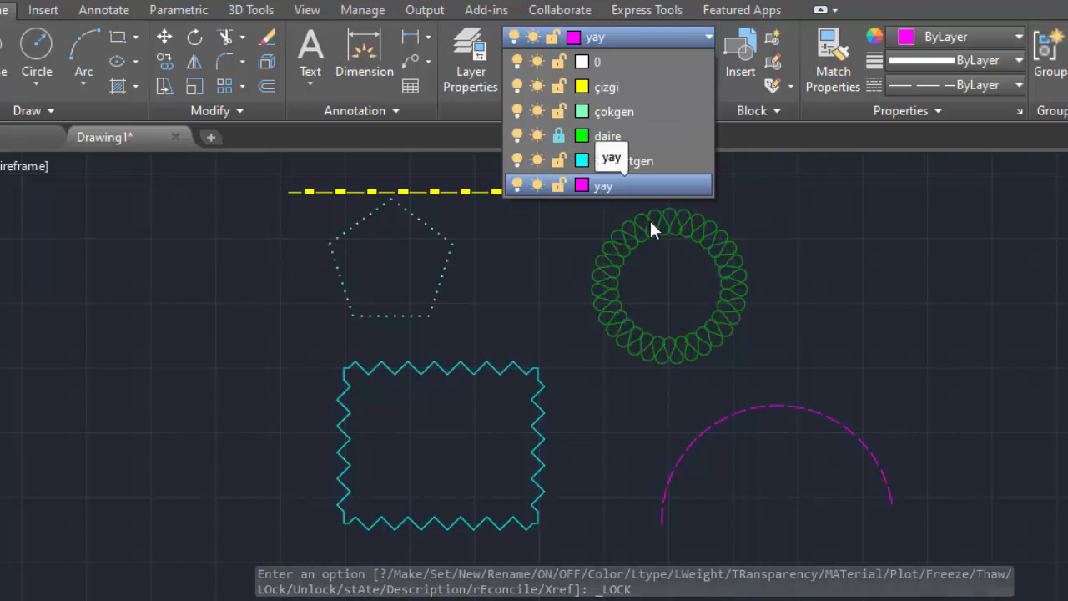
click(560, 162)
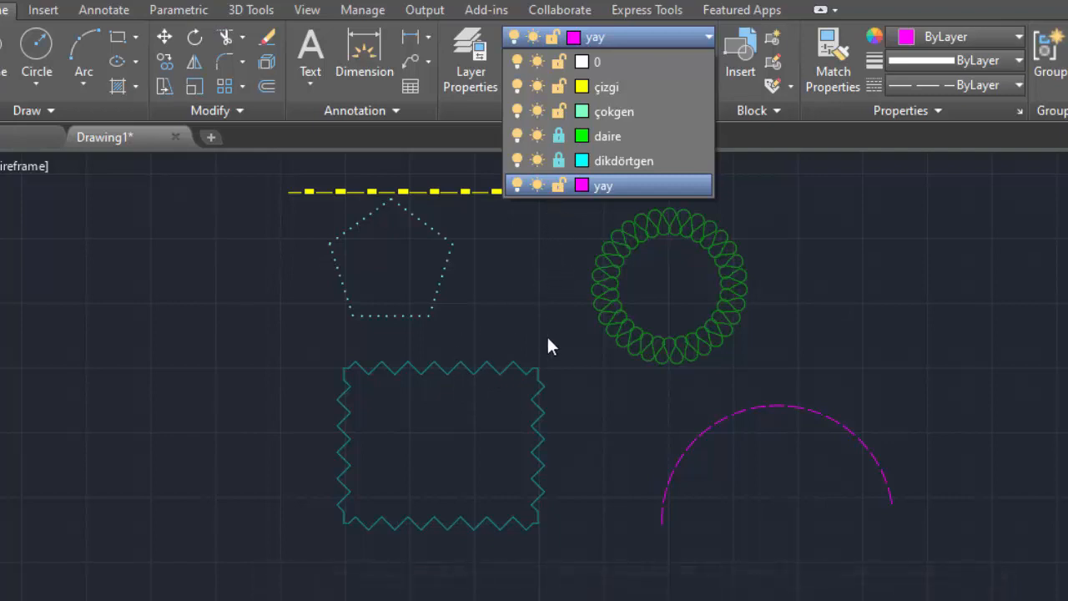
click(556, 248)
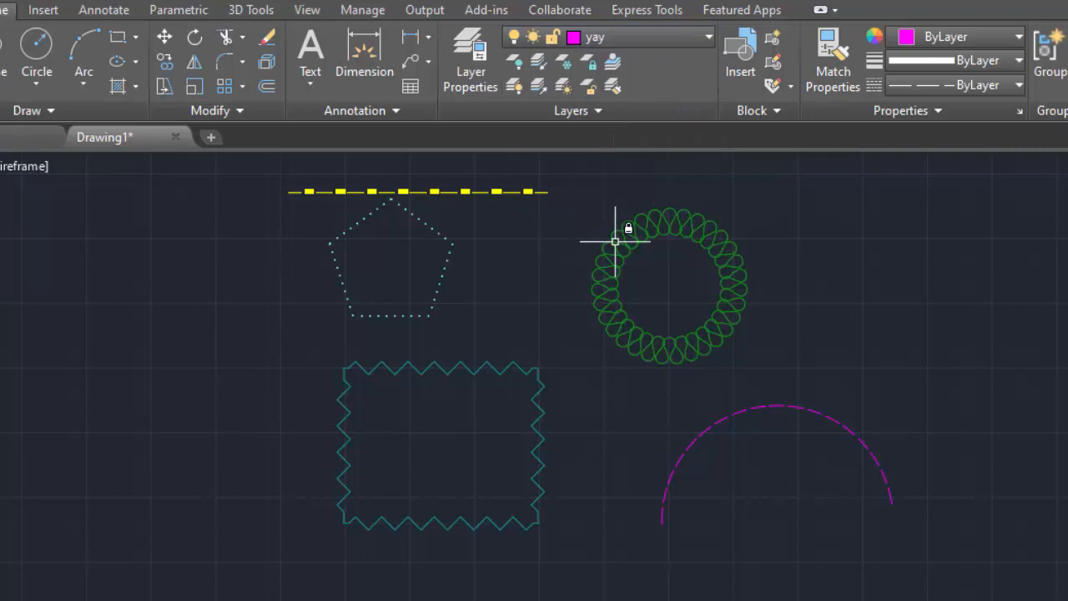
mouse_move(616, 241)
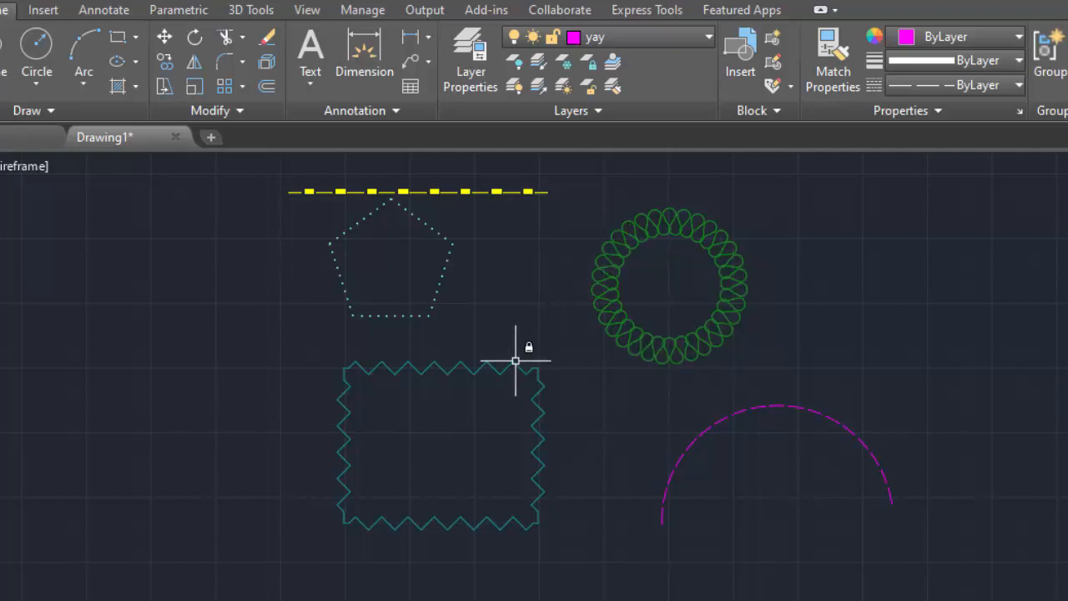
mouse_move(516, 361)
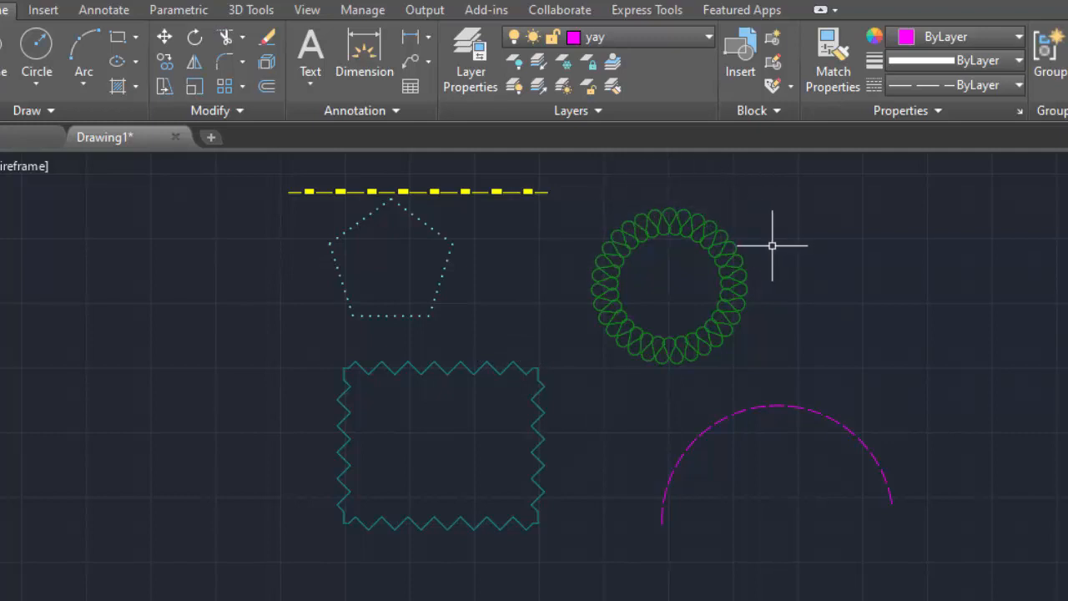
Step: Select the circle on the locked daire layer, and try the Erase command on it
click(744, 197)
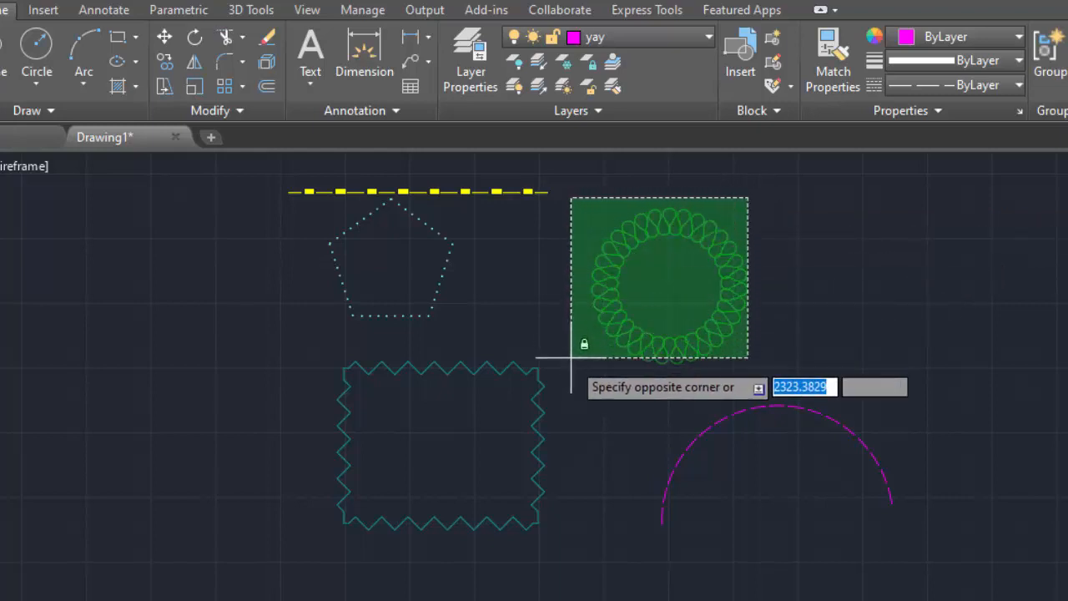
click(597, 377)
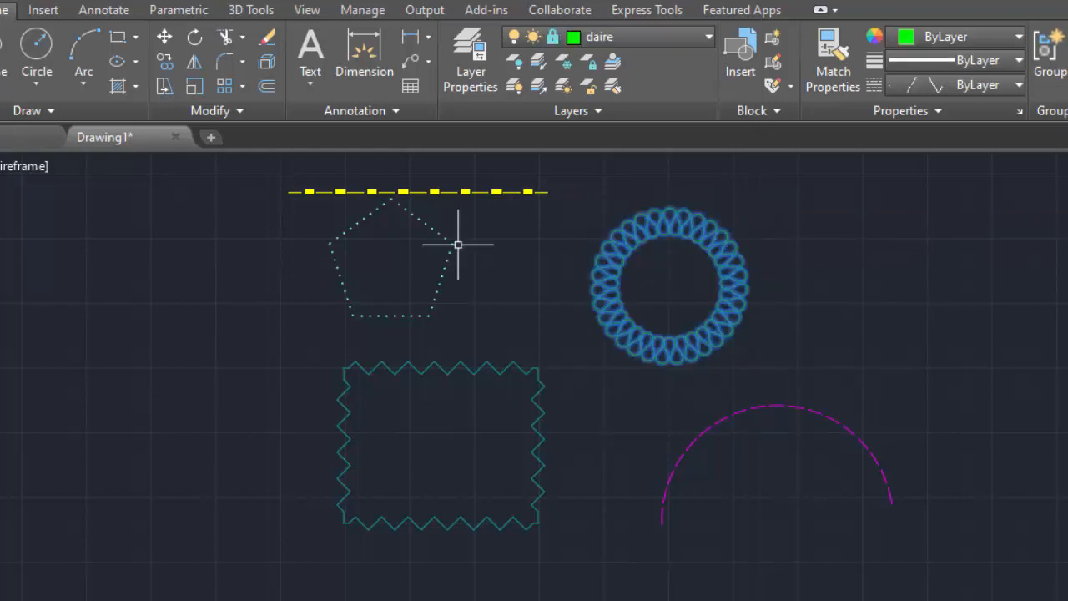
key(Escape)
click(270, 39)
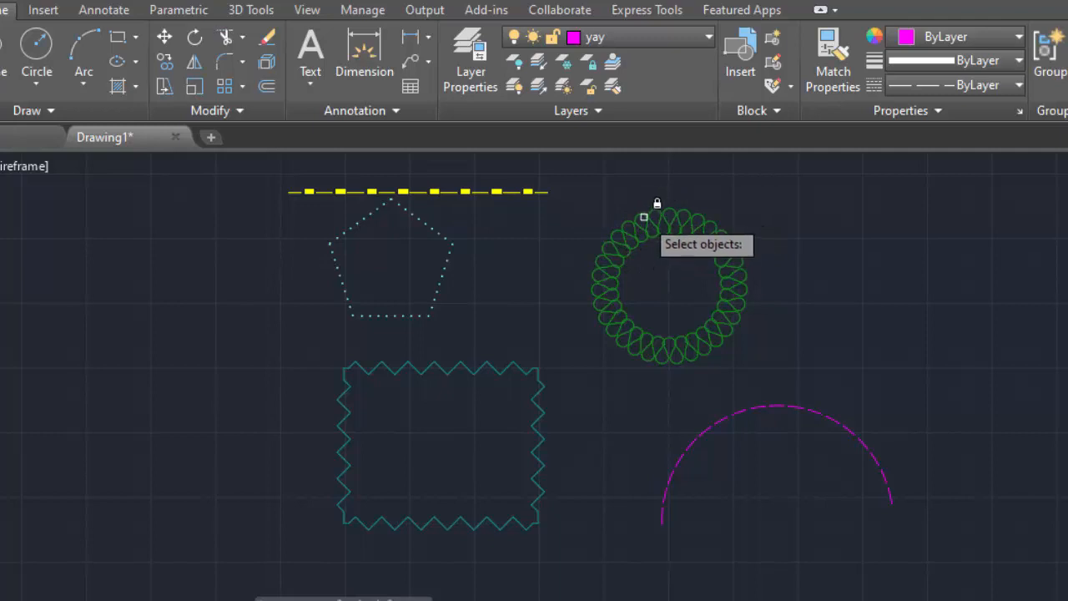
key(Escape)
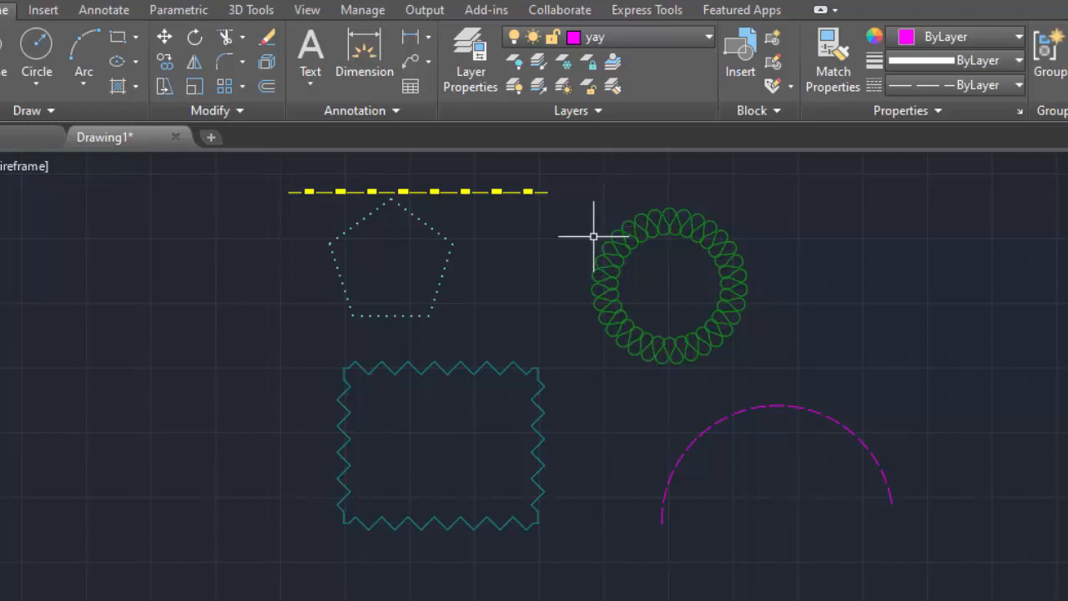
Step: Unlock the daire and dikdörtgen layers
click(640, 37)
click(557, 136)
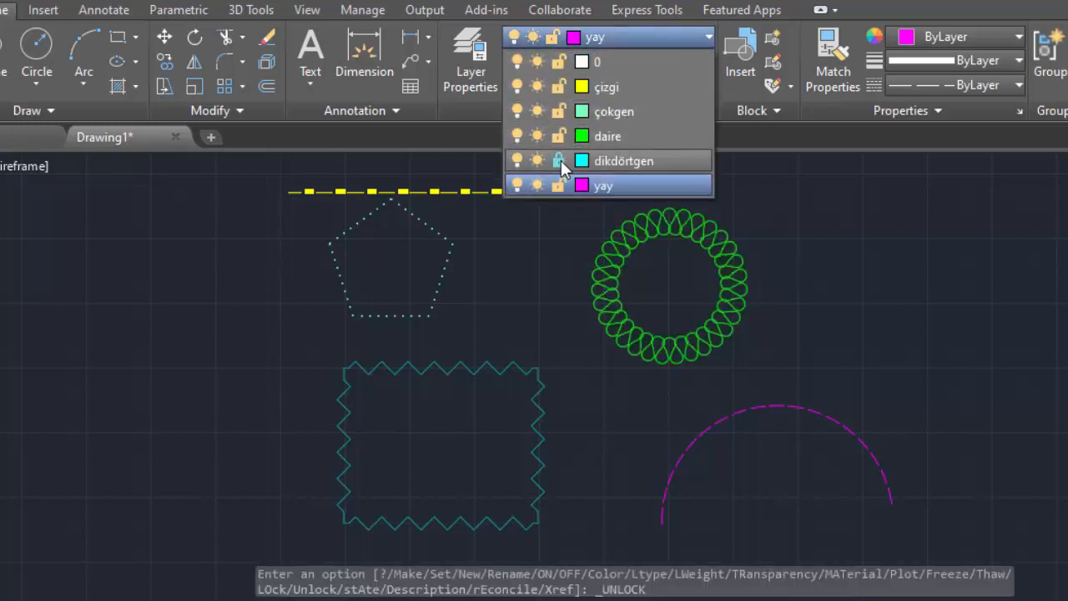
click(559, 160)
click(846, 231)
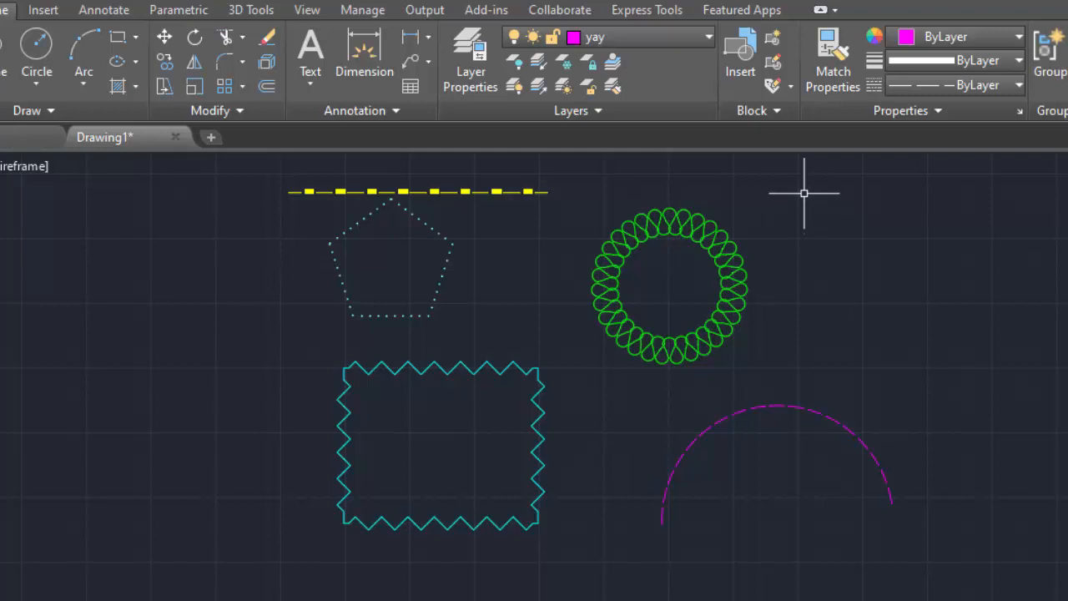
Step: Move the circle to the çizgi layer and clear the selection
click(786, 170)
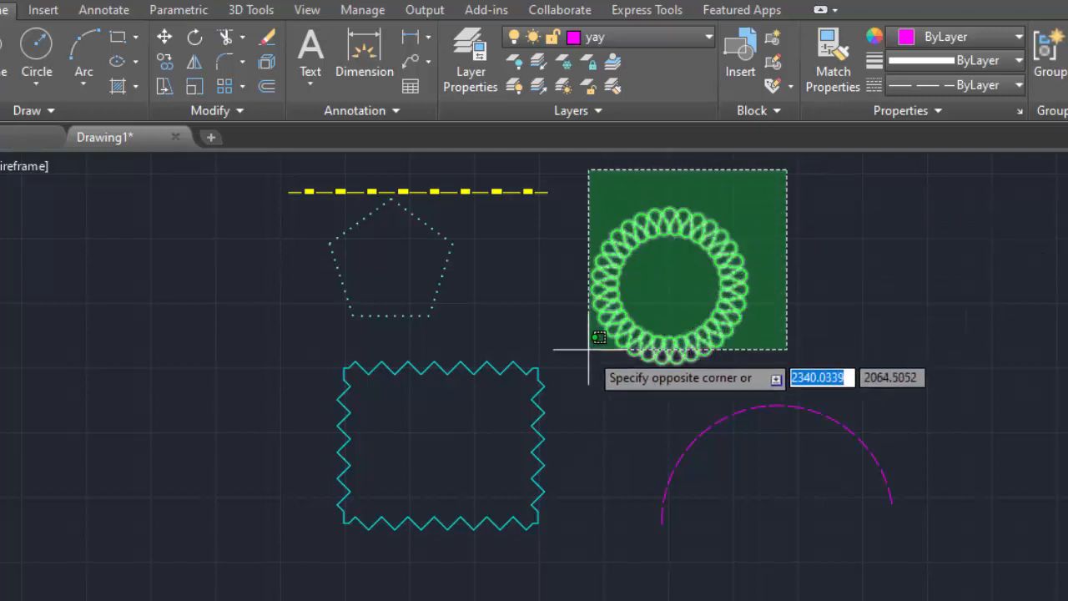
click(586, 373)
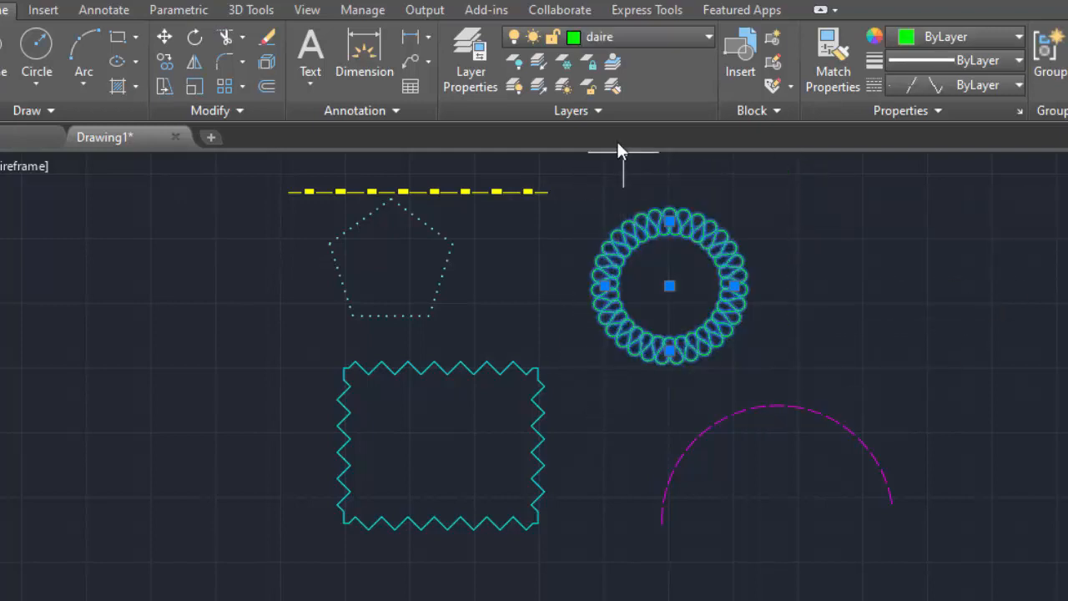
click(654, 37)
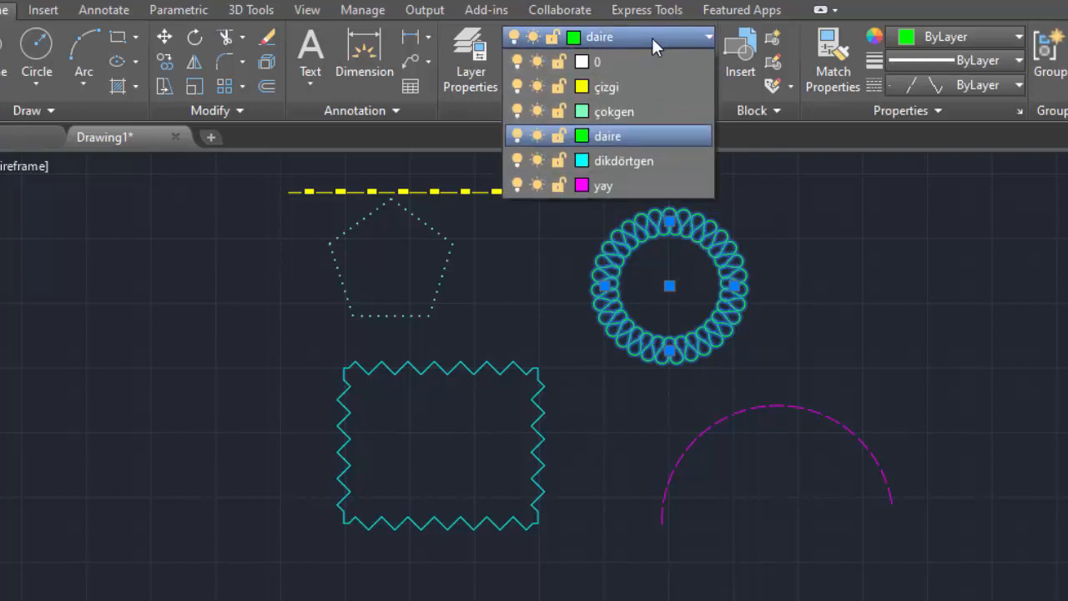
click(645, 86)
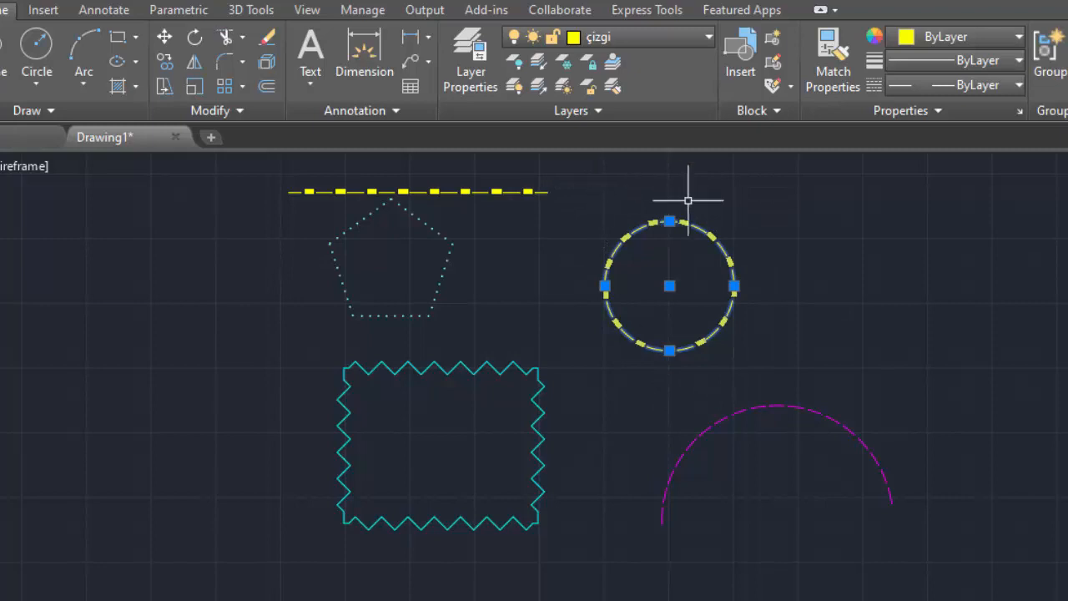
key(Escape)
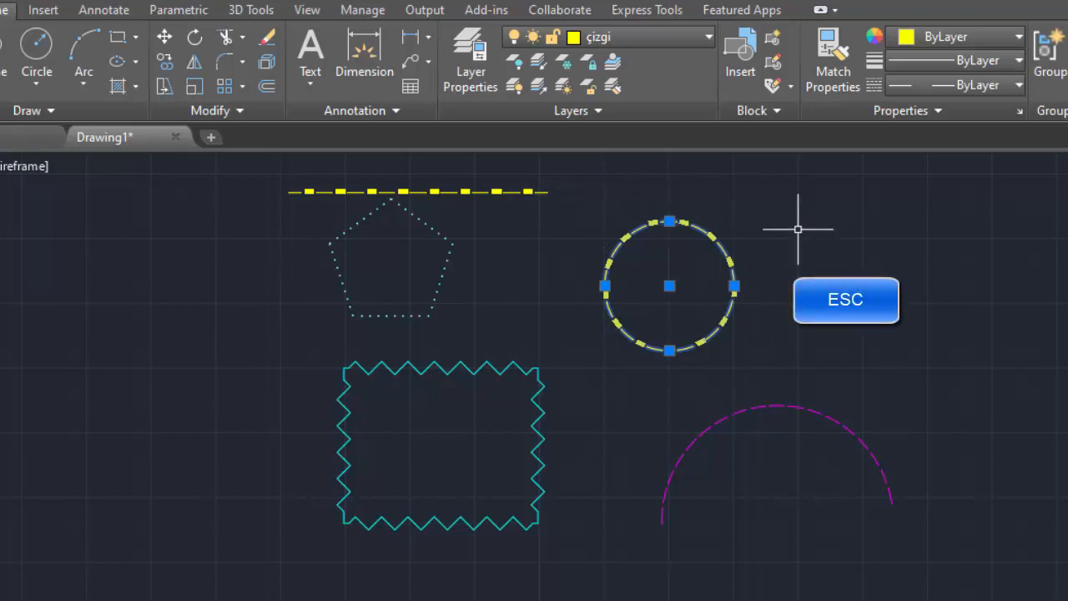
key(Escape)
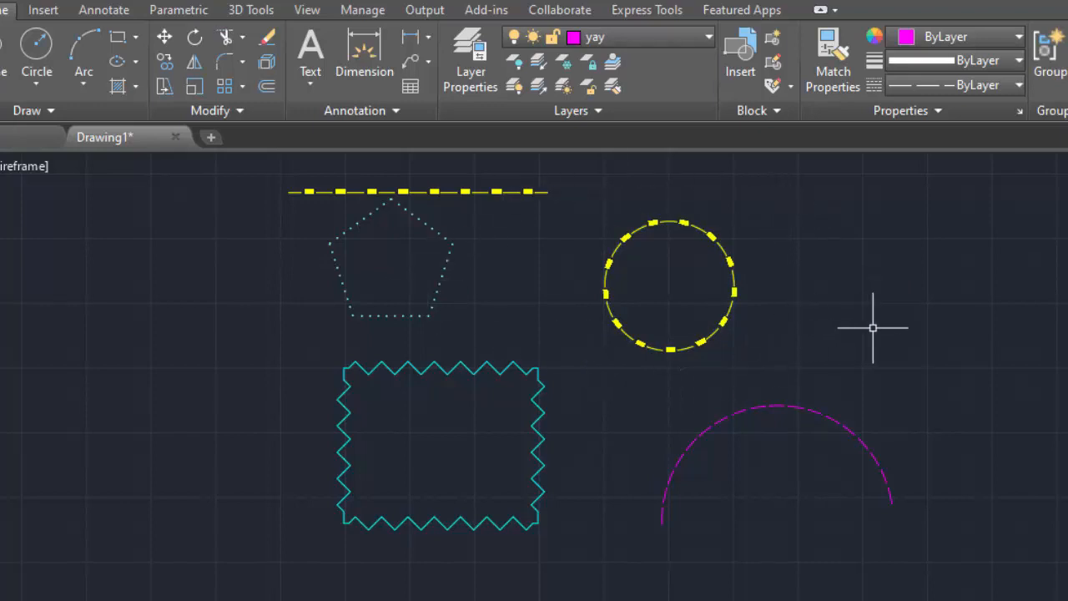
Step: Move the circle and the pentagon together to layer 0 and clear the selection
click(821, 219)
click(625, 309)
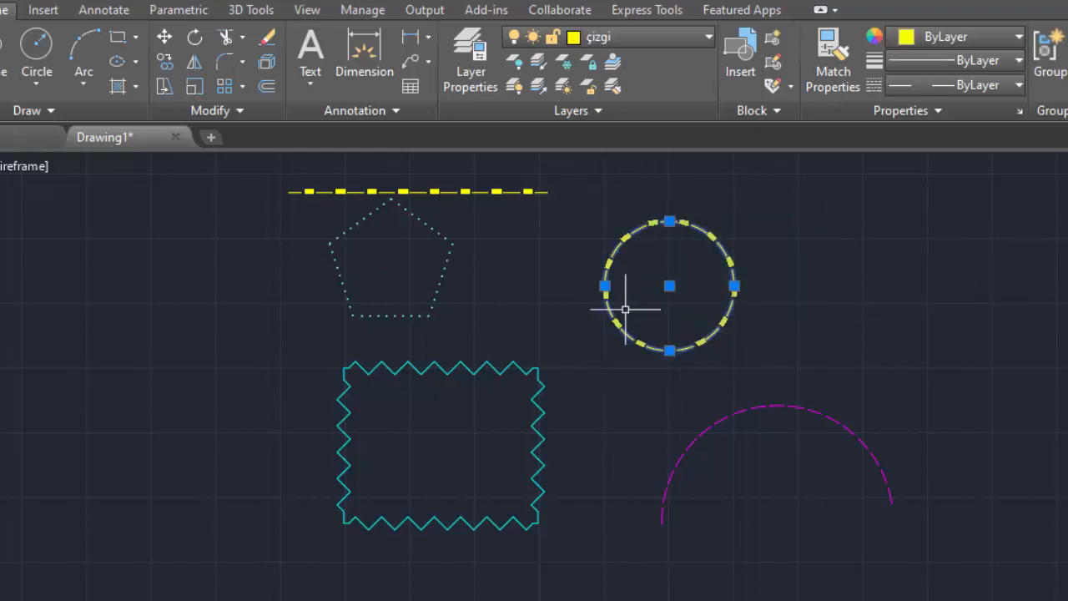
click(565, 267)
click(386, 299)
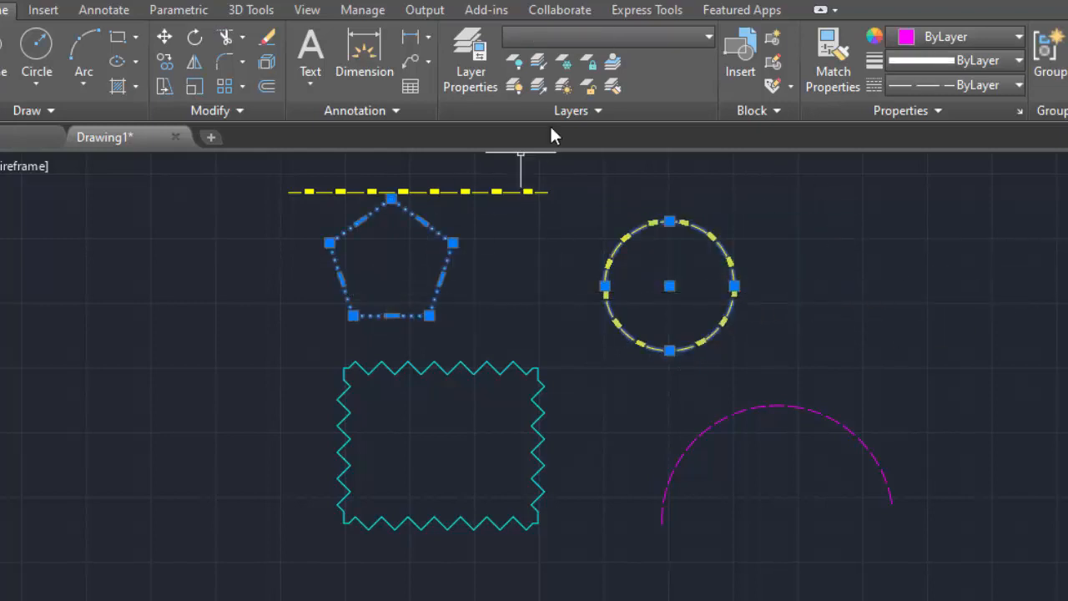
click(653, 37)
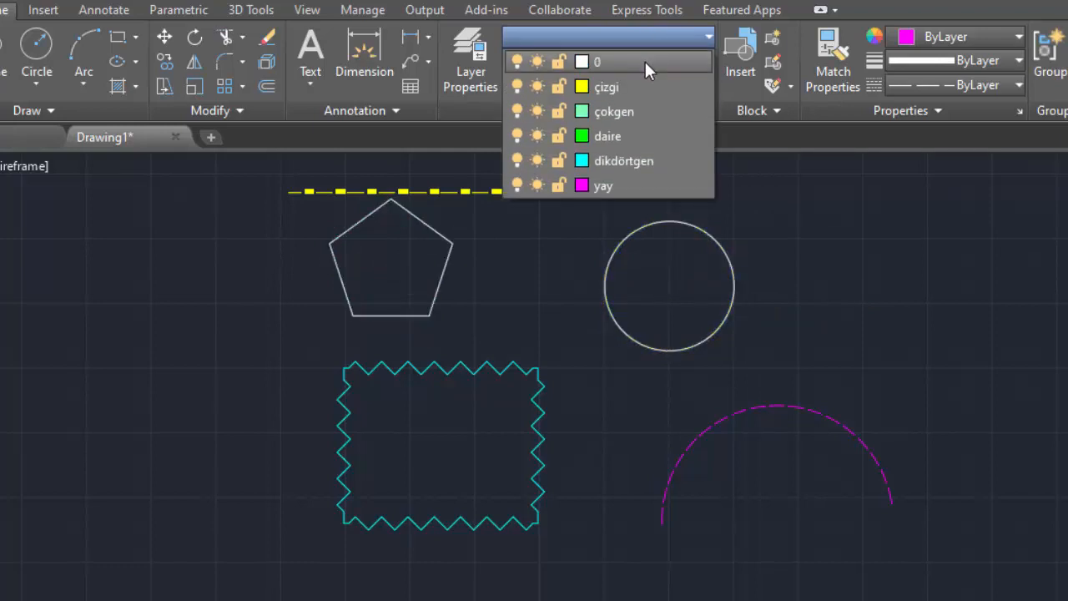
click(644, 59)
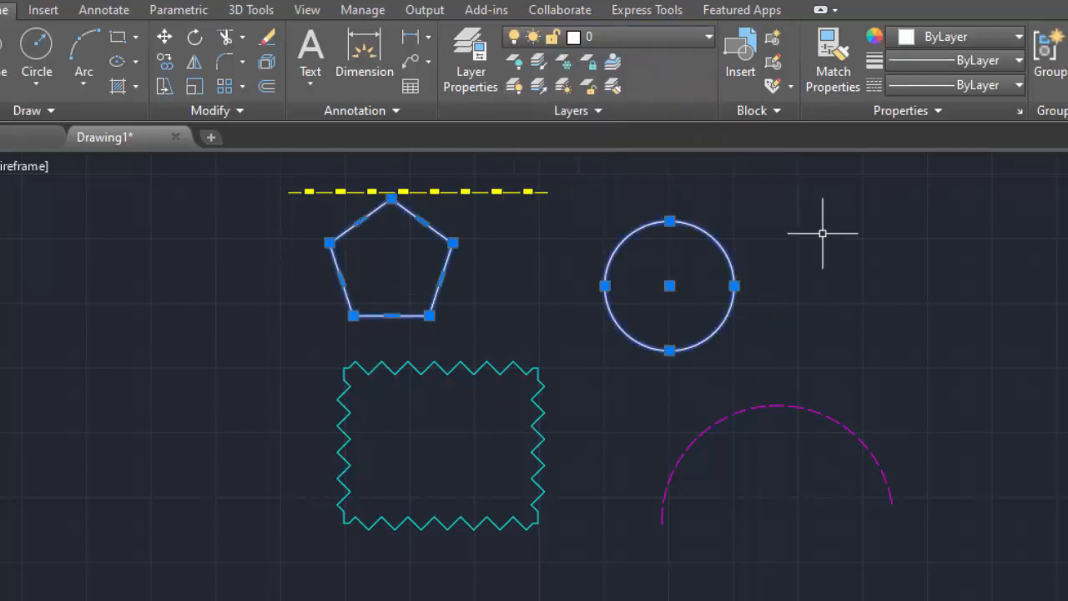
key(Escape)
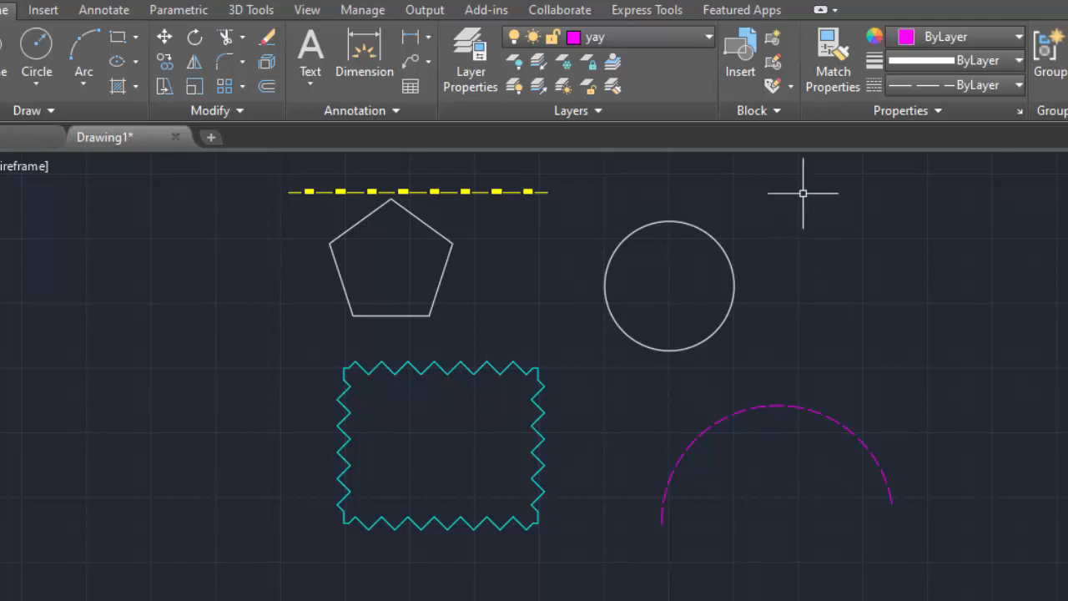
Step: Match the rectangle's properties onto the arc, the circle, the pentagon and the line
click(830, 55)
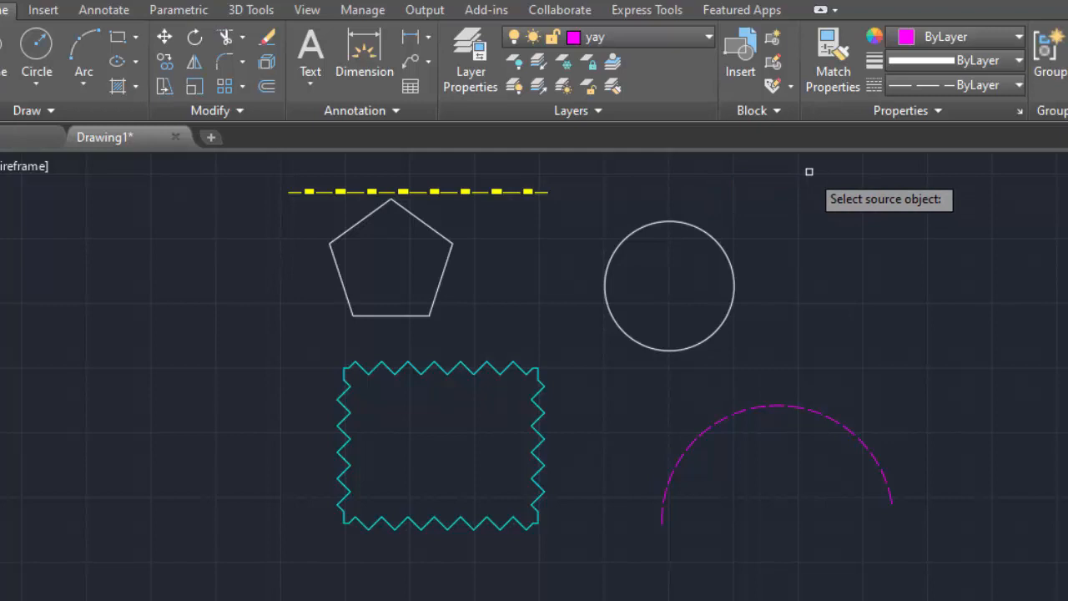
click(523, 369)
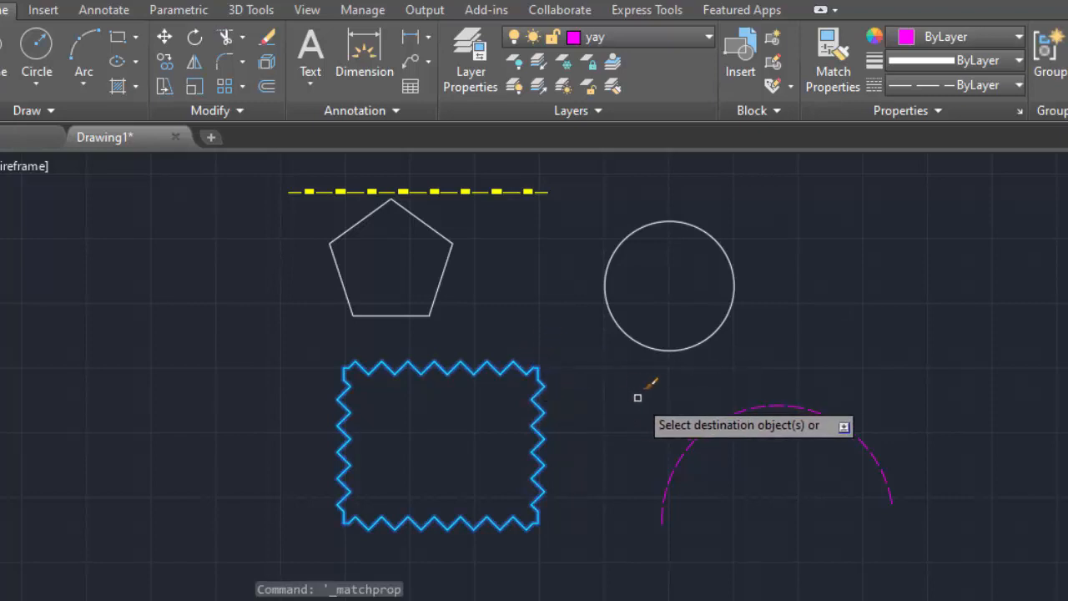
click(721, 414)
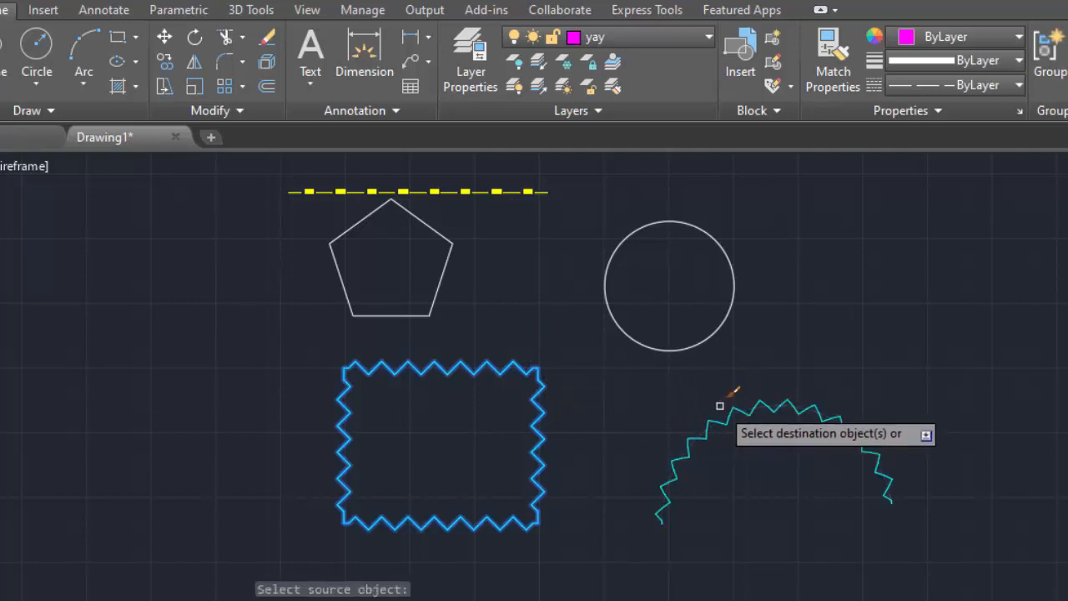
click(698, 342)
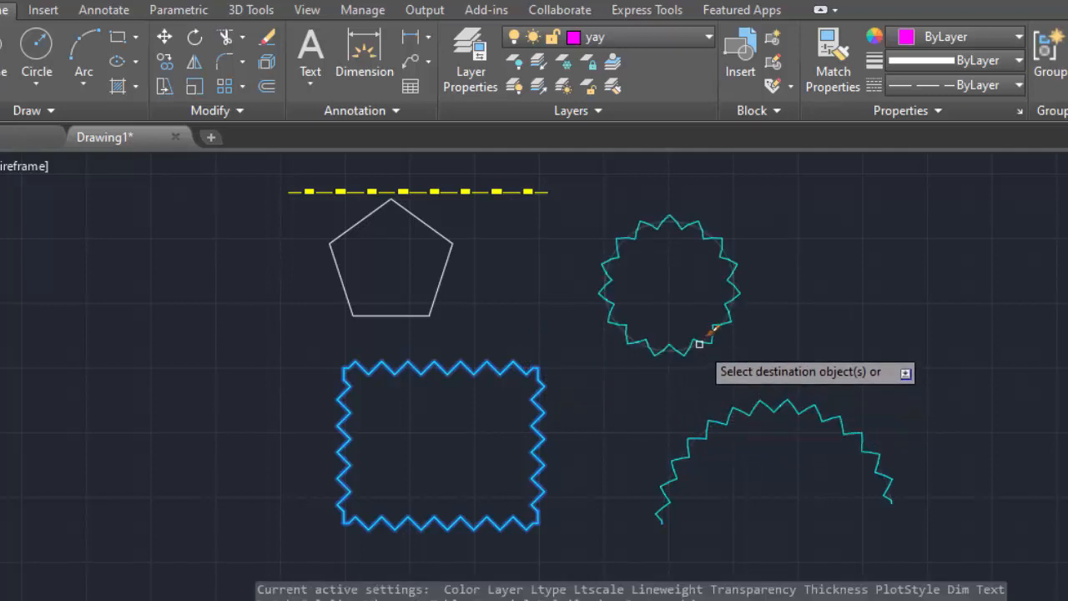
click(447, 263)
click(493, 189)
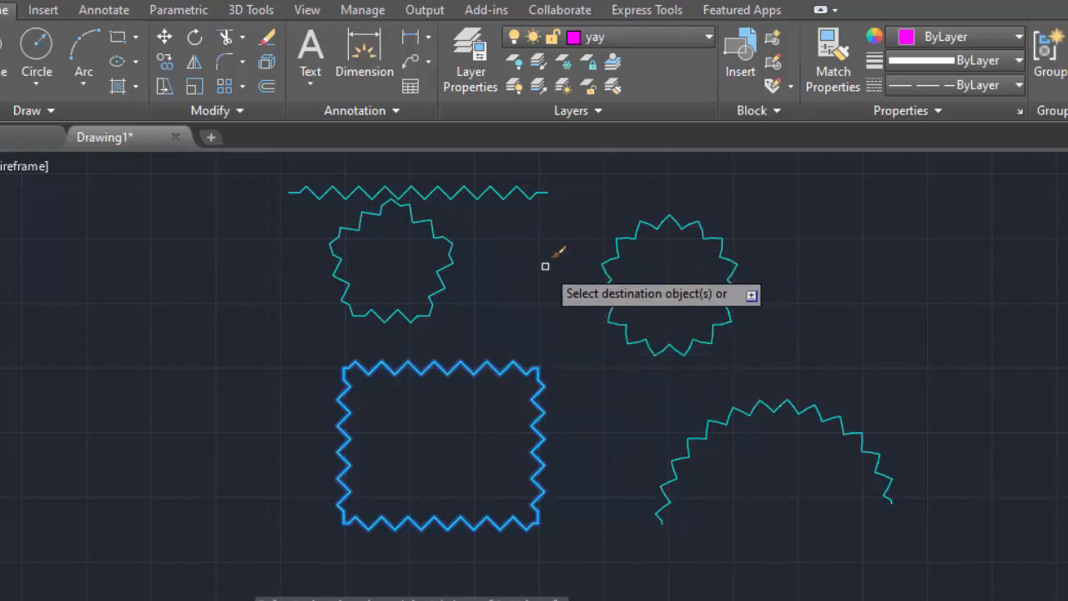
key(Return)
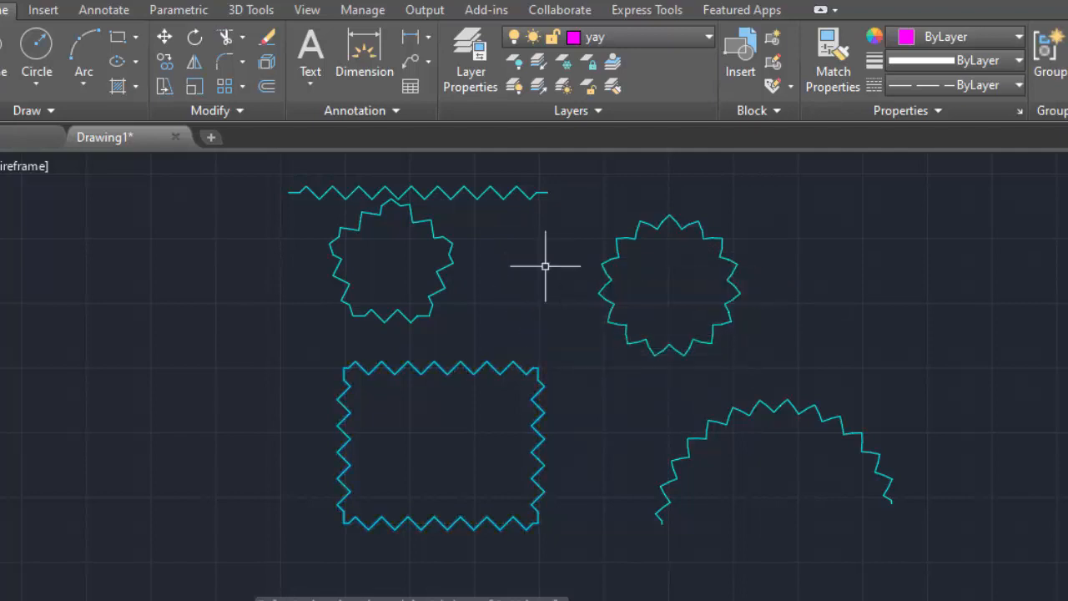
Step: Move the circle from the dikdörtgen layer to layer 0 and clear the selection
click(634, 237)
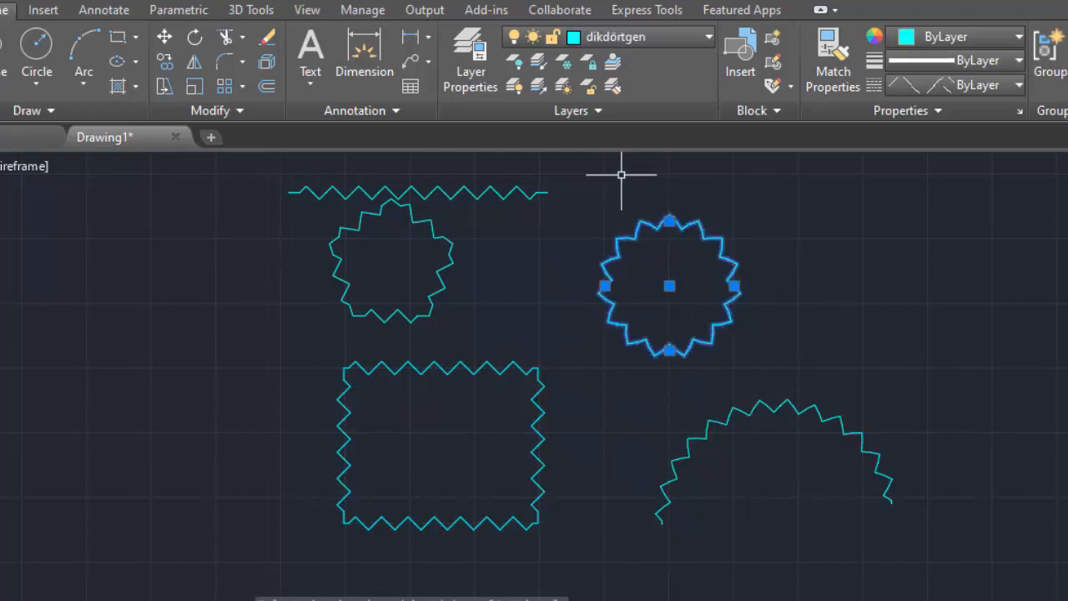
click(651, 36)
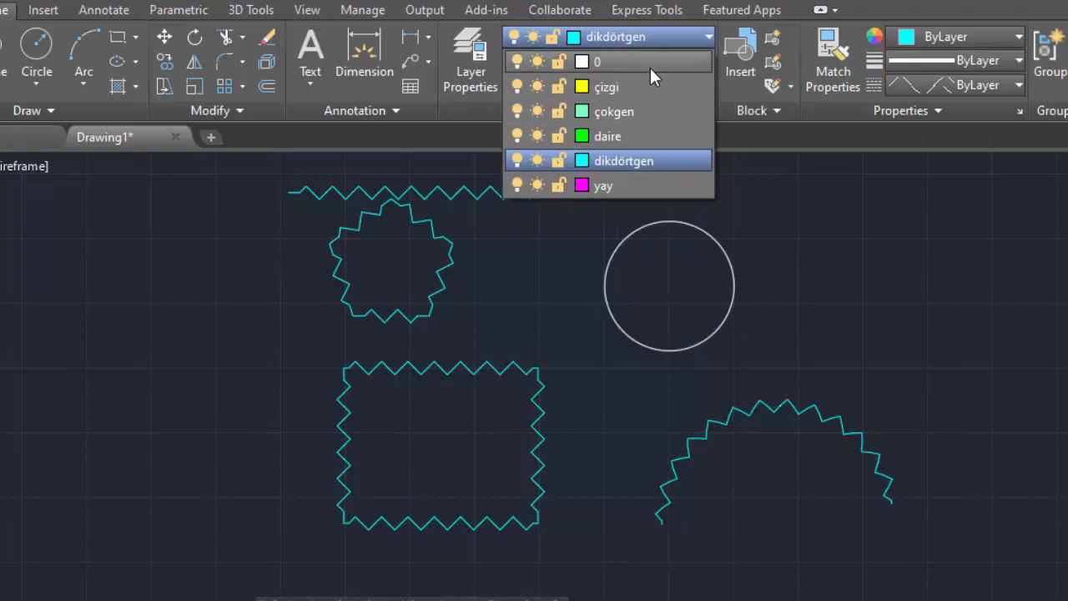
click(651, 63)
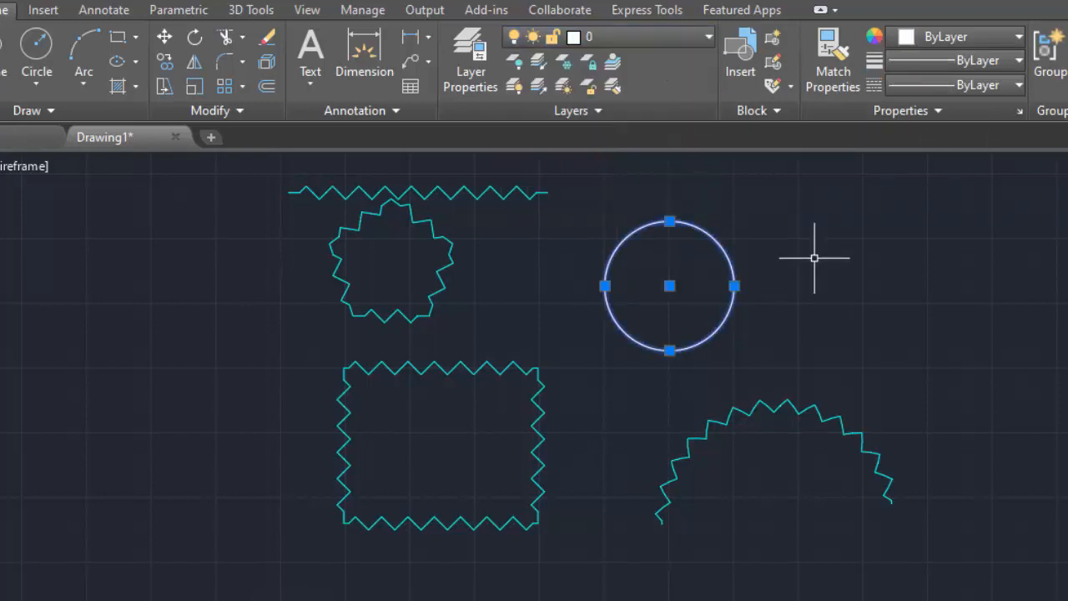
key(Escape)
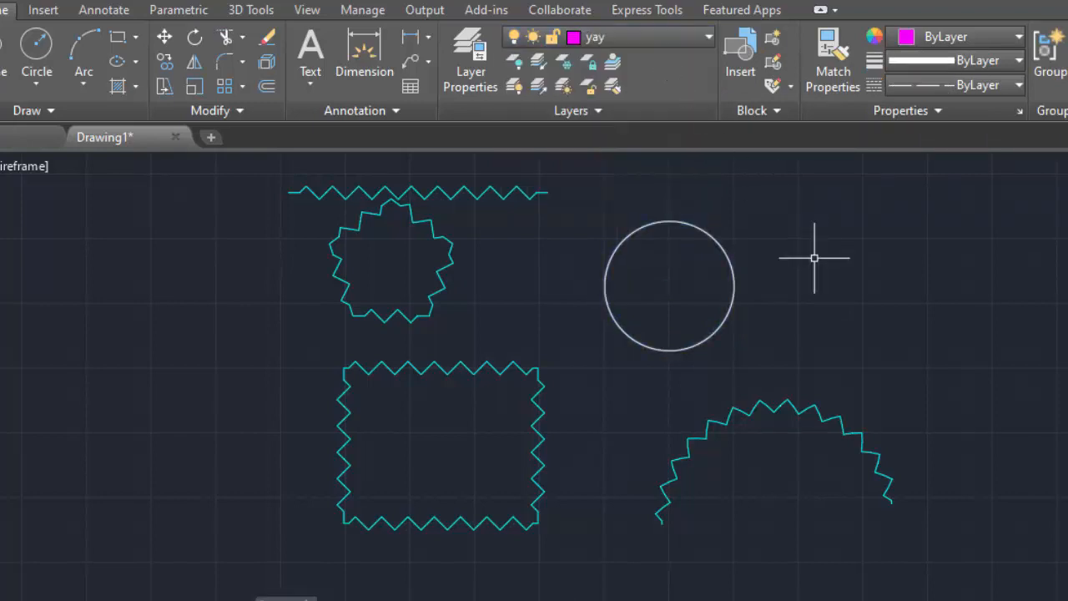